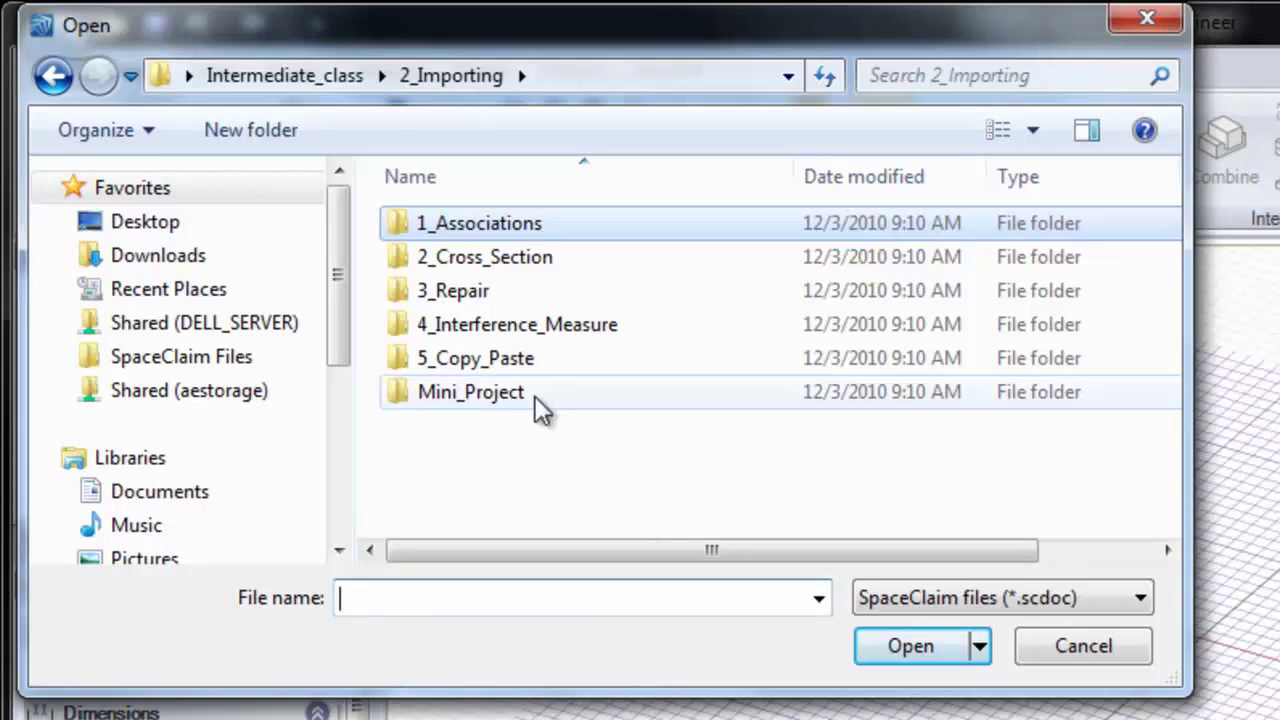
Open the 1_Associations folder and load the Mirror_shell_offset.scdoc faucet model
{"action": "double_click", "coordinate": [494, 230]}
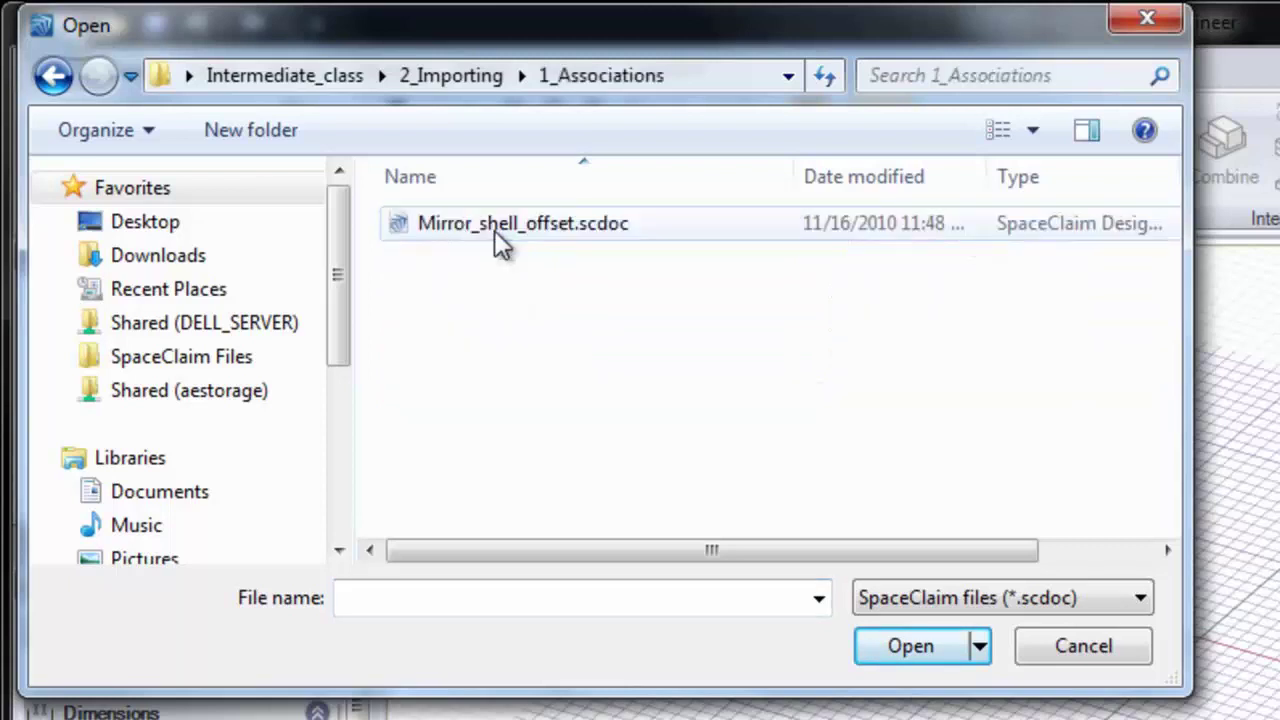
{"action": "double_click", "coordinate": [494, 226]}
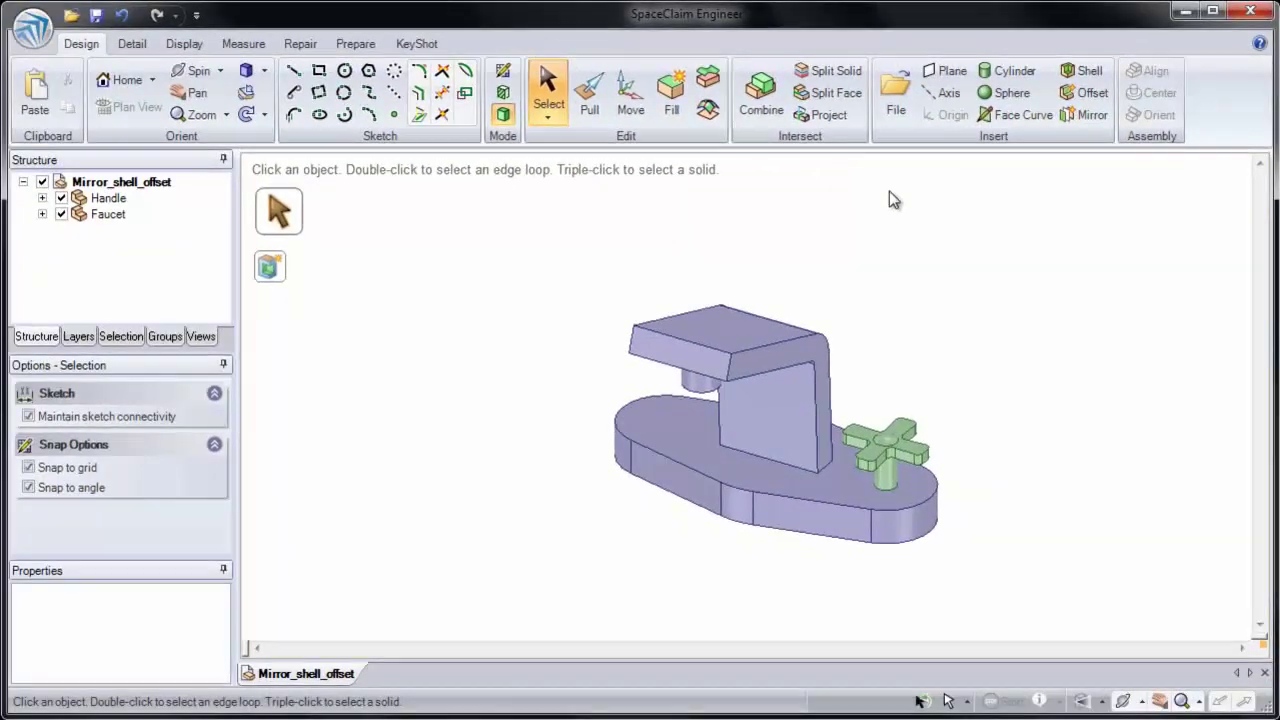
{"action": "scroll", "coordinate": [898, 433], "scroll_direction": "up", "scroll_amount": 5}
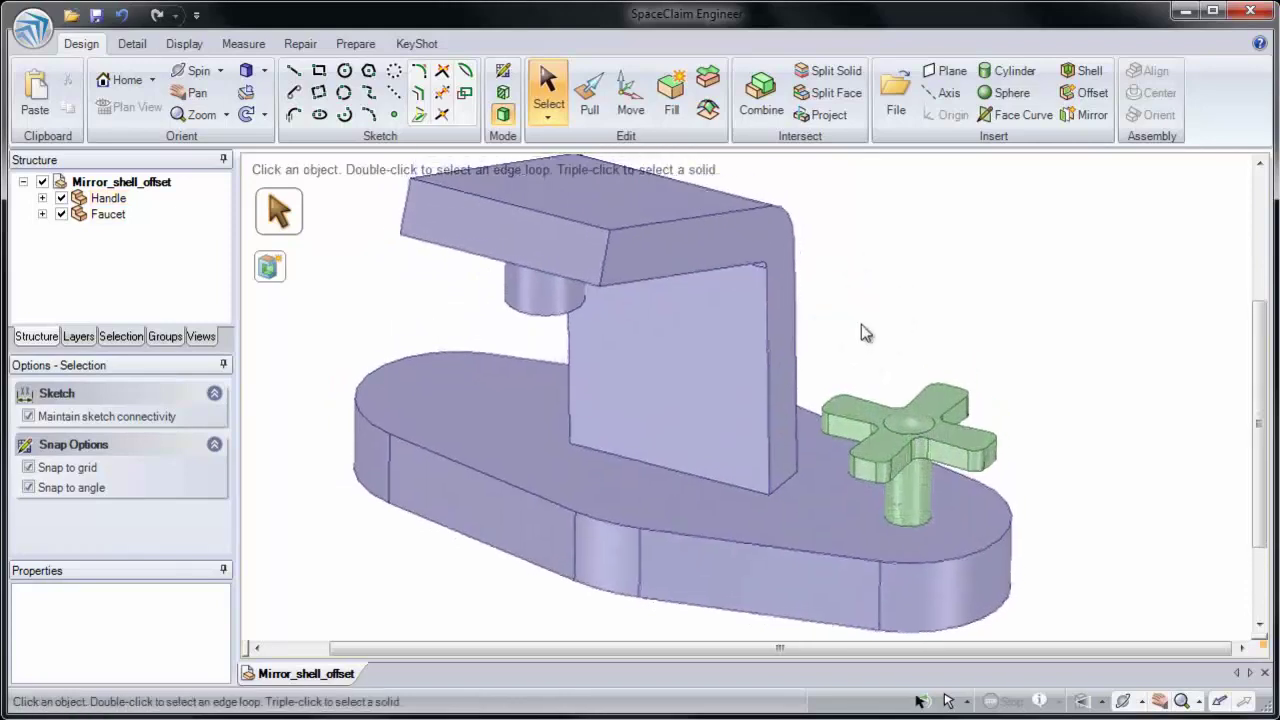
{"action": "left_click", "coordinate": [1090, 121]}
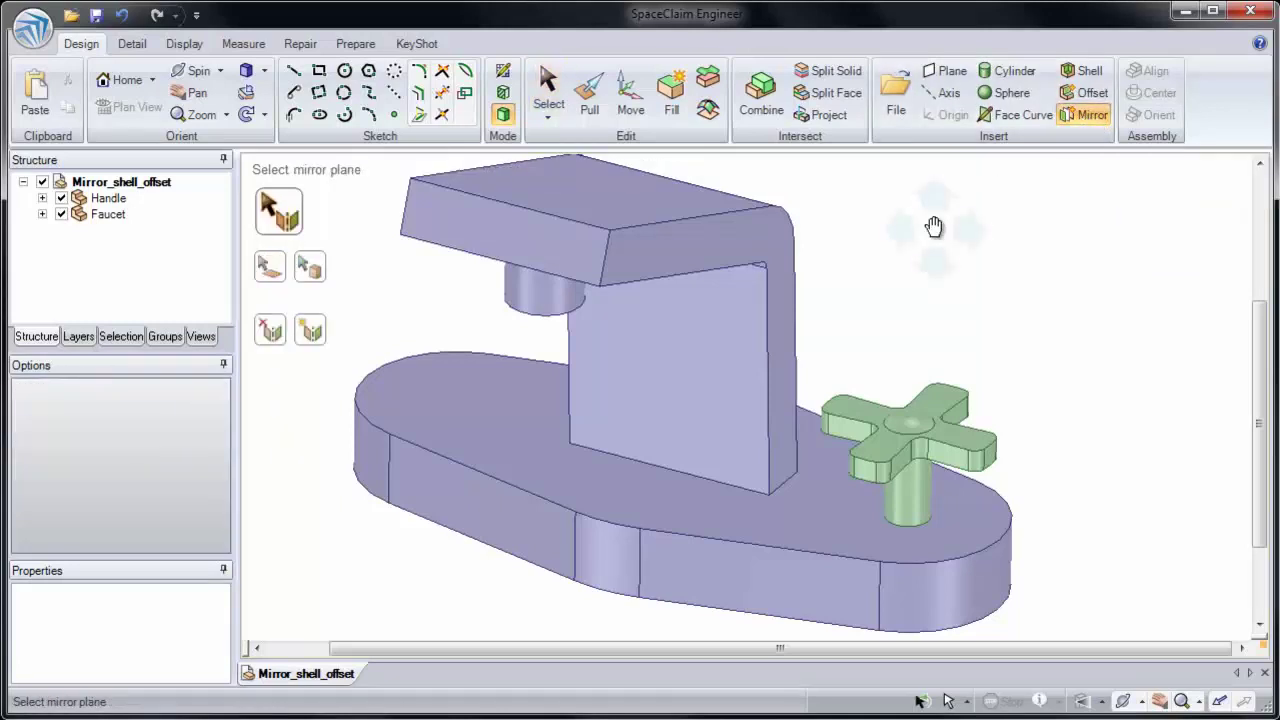
{"action": "middle_click_drag", "start_coordinate": [929, 223], "coordinate": [971, 229], "text": "shift"}
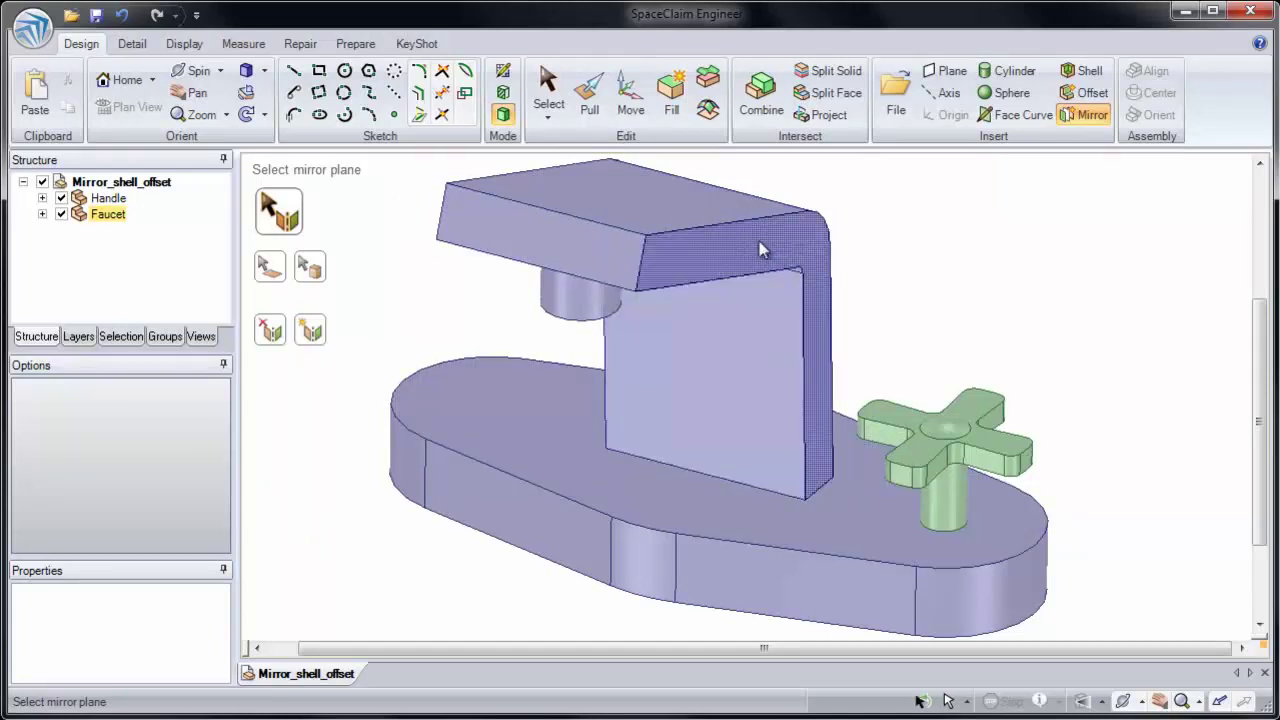
{"action": "left_click", "coordinate": [697, 255]}
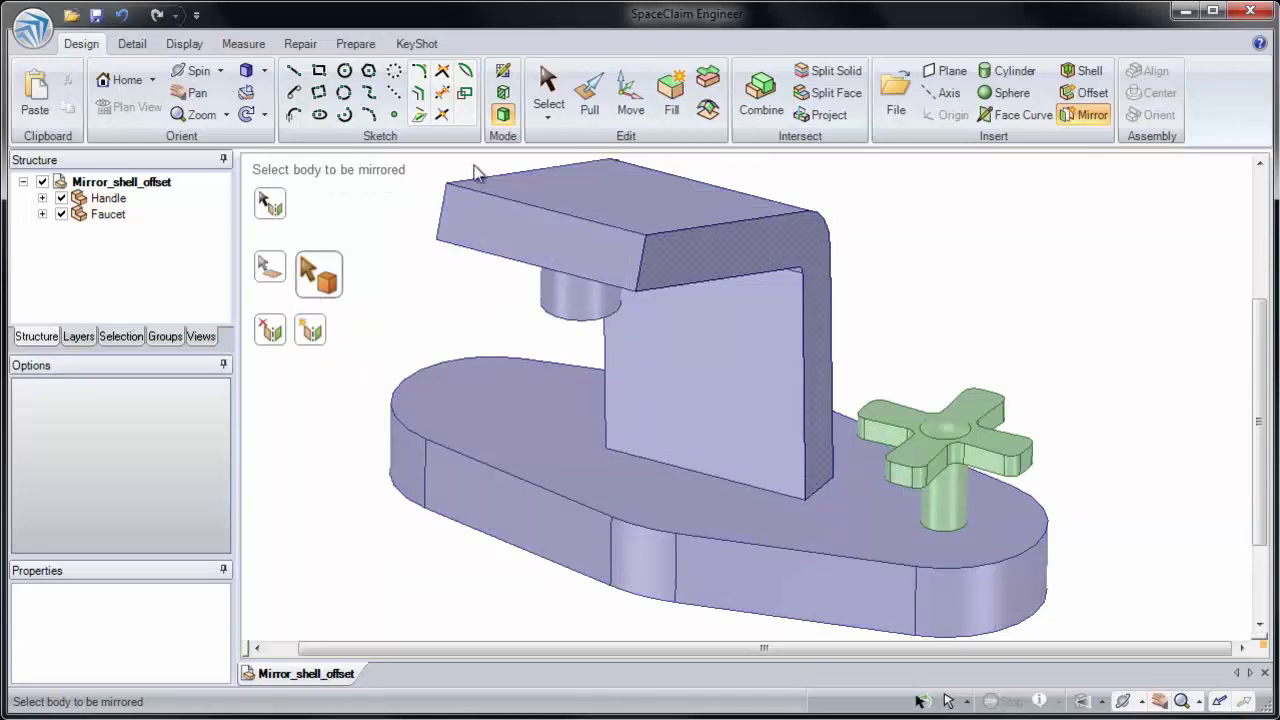
{"action": "left_click", "coordinate": [610, 175]}
{"action": "key", "text": "Escape"}
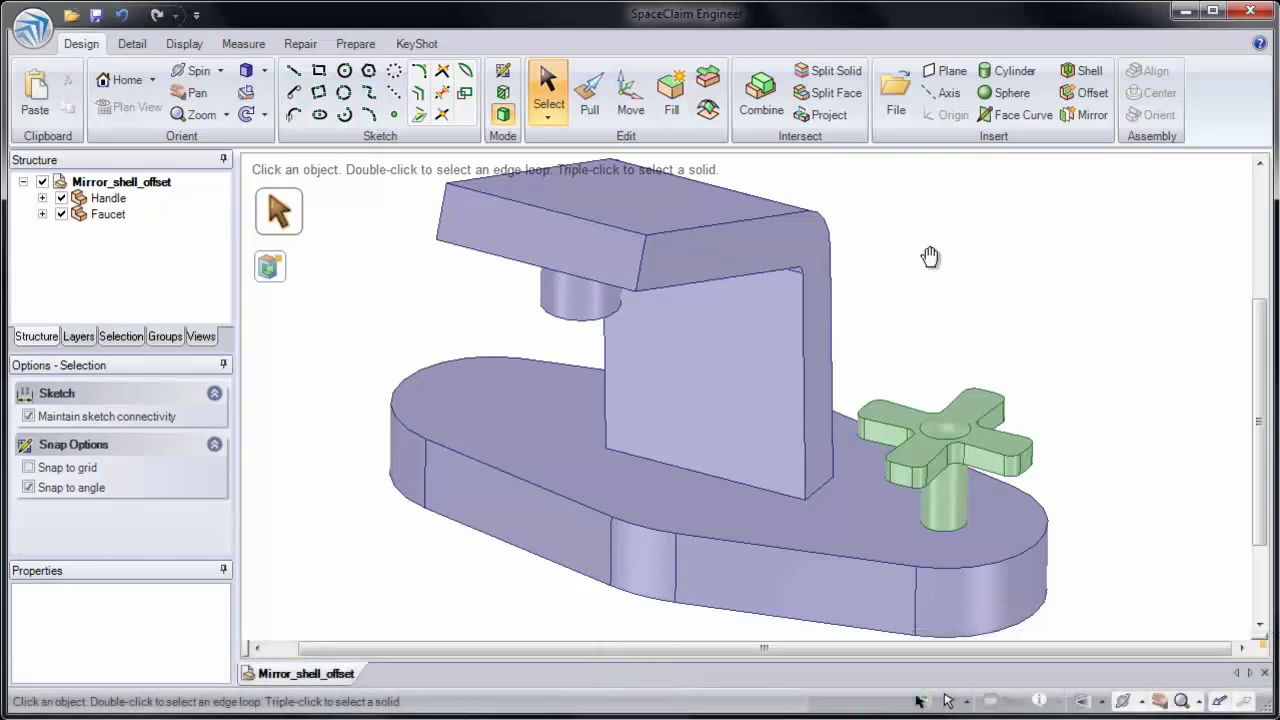
{"action": "middle_click_drag", "start_coordinate": [929, 257], "coordinate": [966, 303], "text": "shift"}
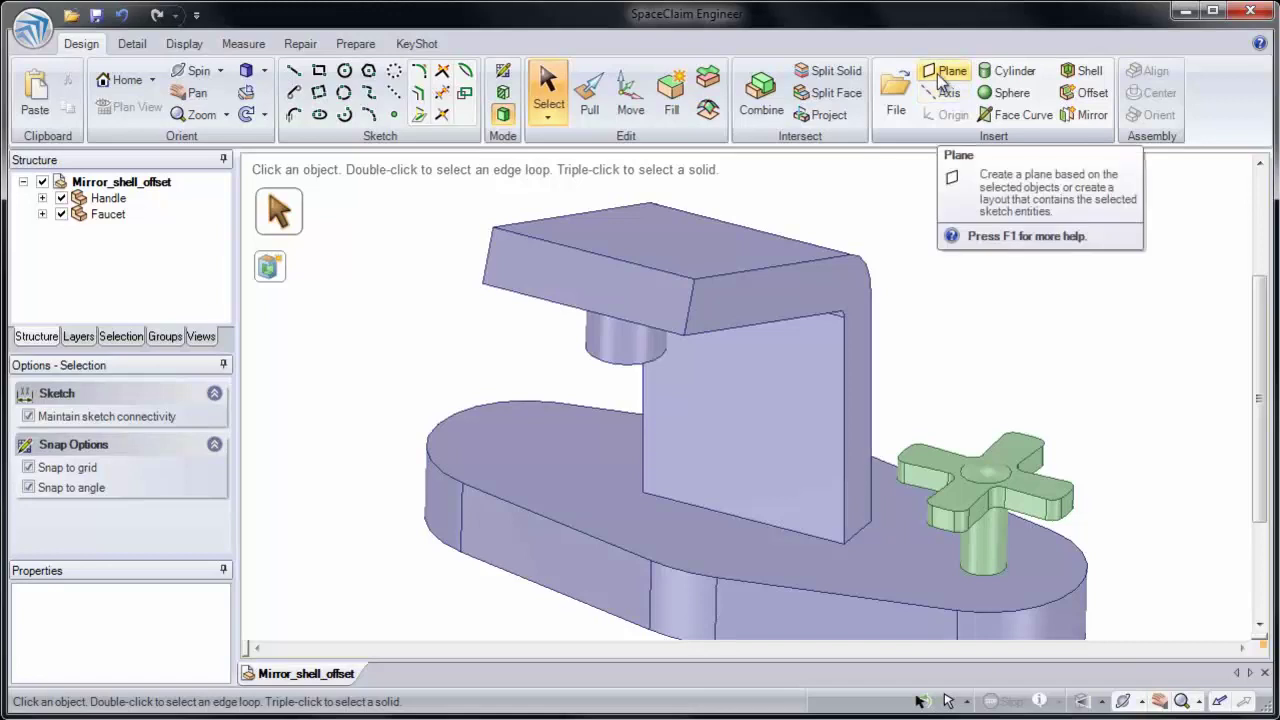
{"action": "key", "text": "F1"}
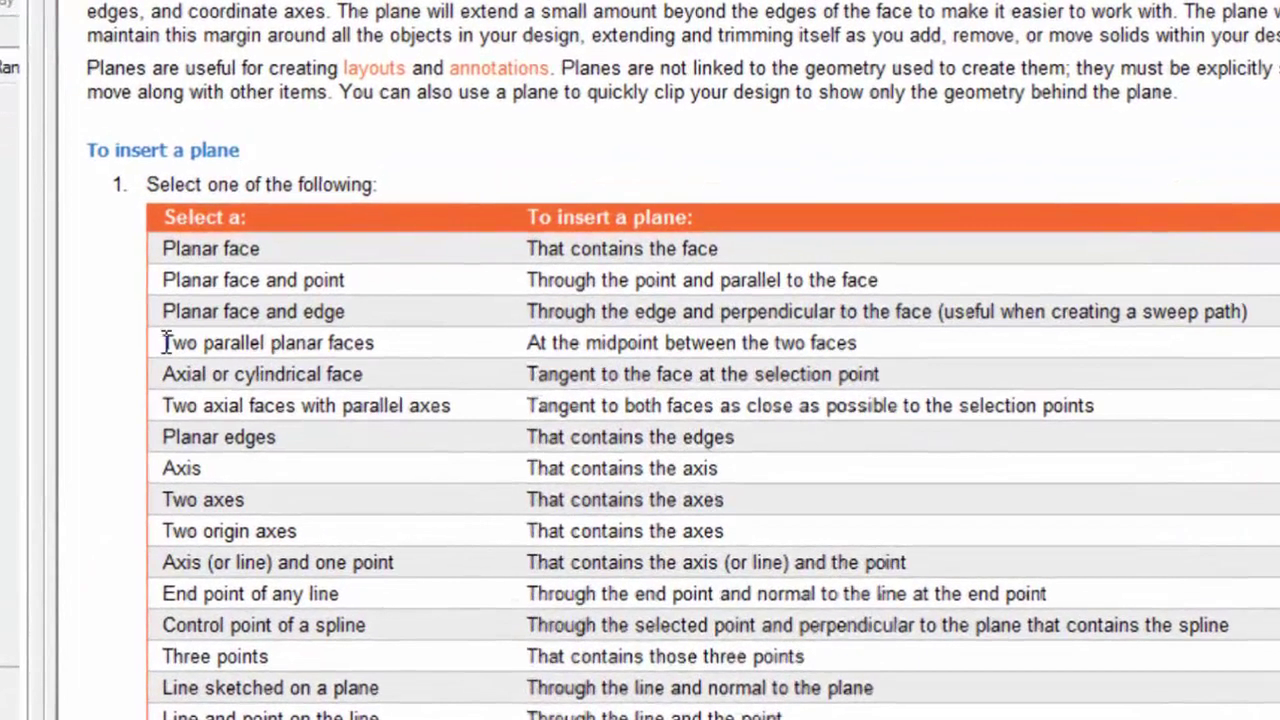
{"action": "left_click_drag", "start_coordinate": [163, 342], "coordinate": [853, 338]}
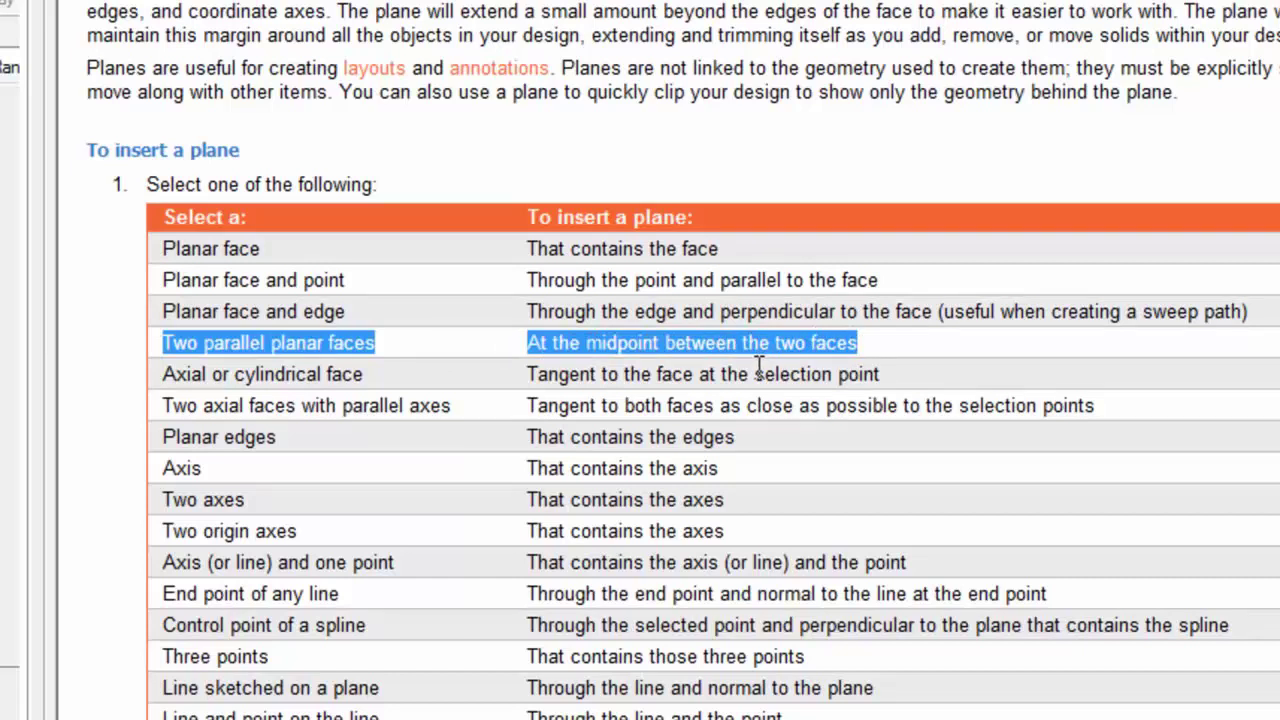
{"action": "left_click", "coordinate": [870, 365]}
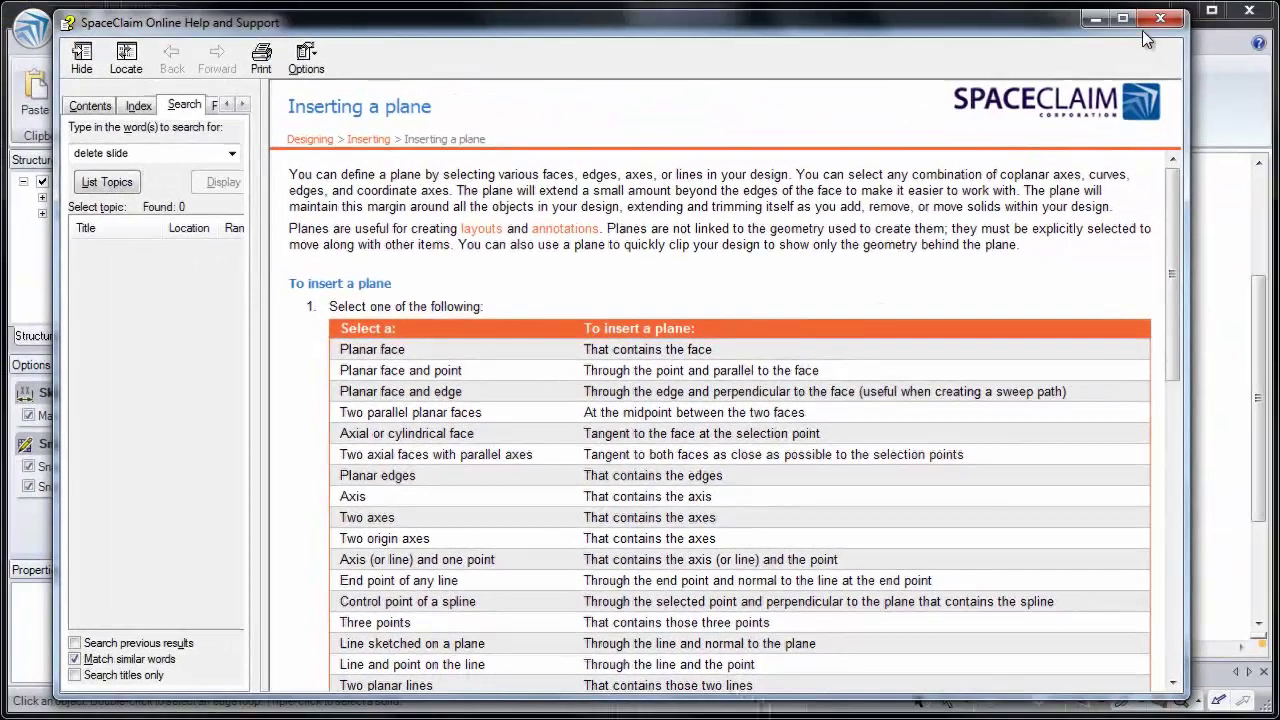
{"action": "left_click", "coordinate": [1158, 19]}
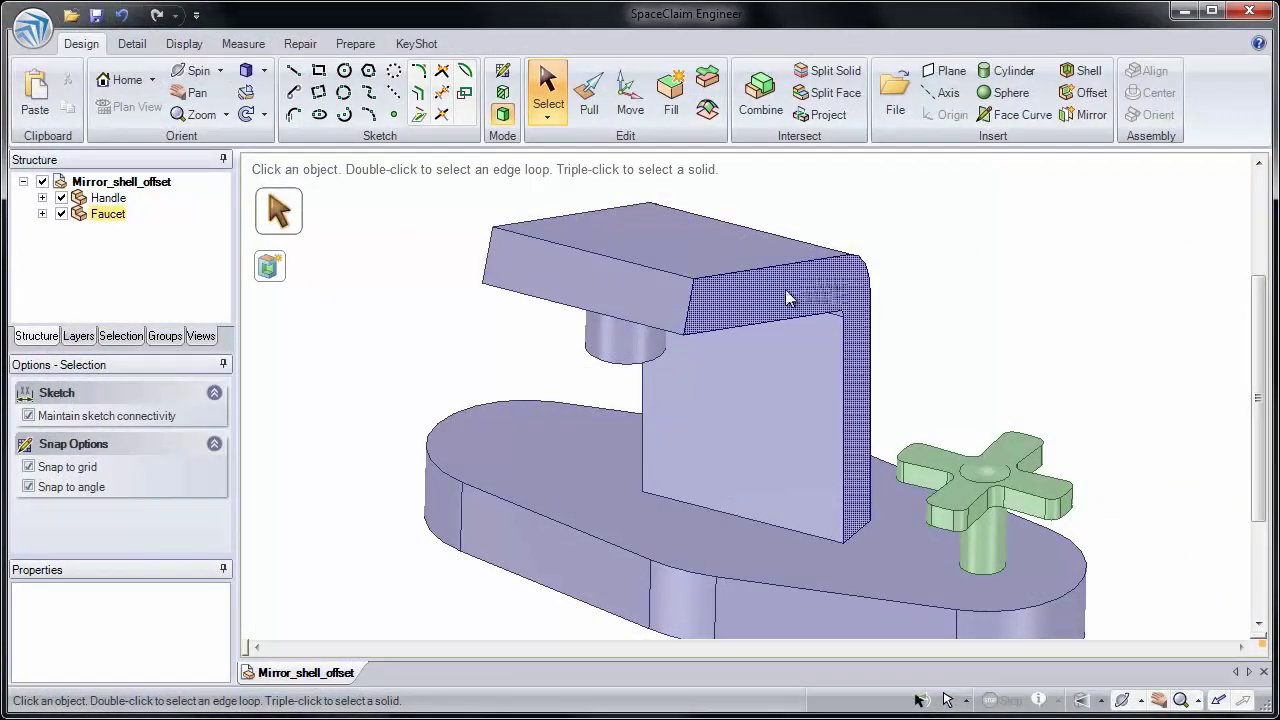
Select the spout's two parallel faces and insert a plane midway between them
{"action": "left_click", "coordinate": [757, 306]}
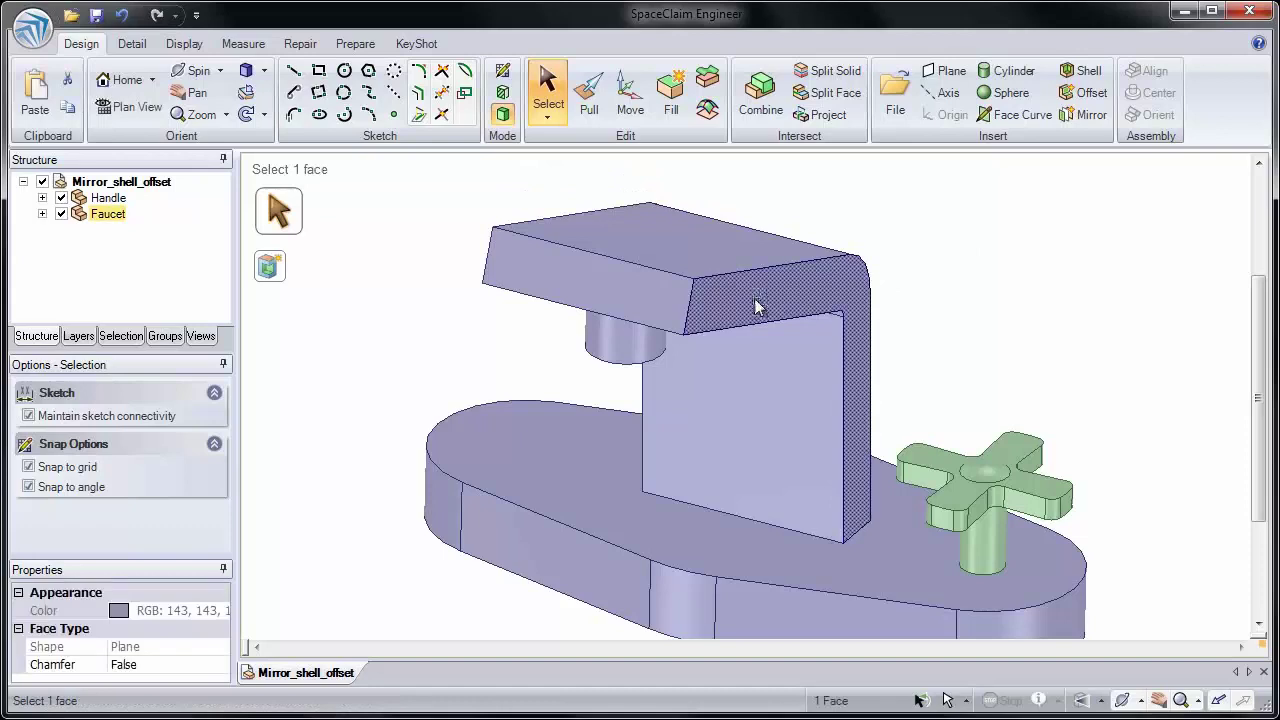
{"action": "key", "text": "ctrl"}
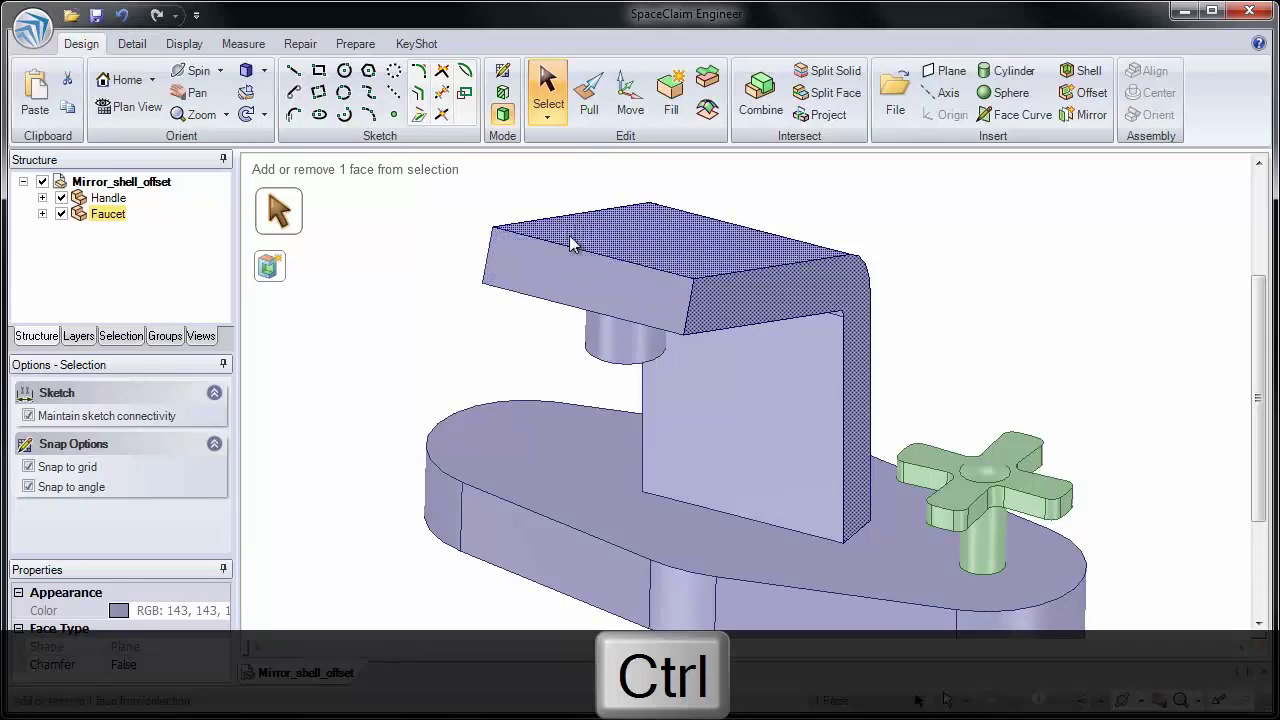
{"action": "left_click", "coordinate": [570, 245], "text": "ctrl"}
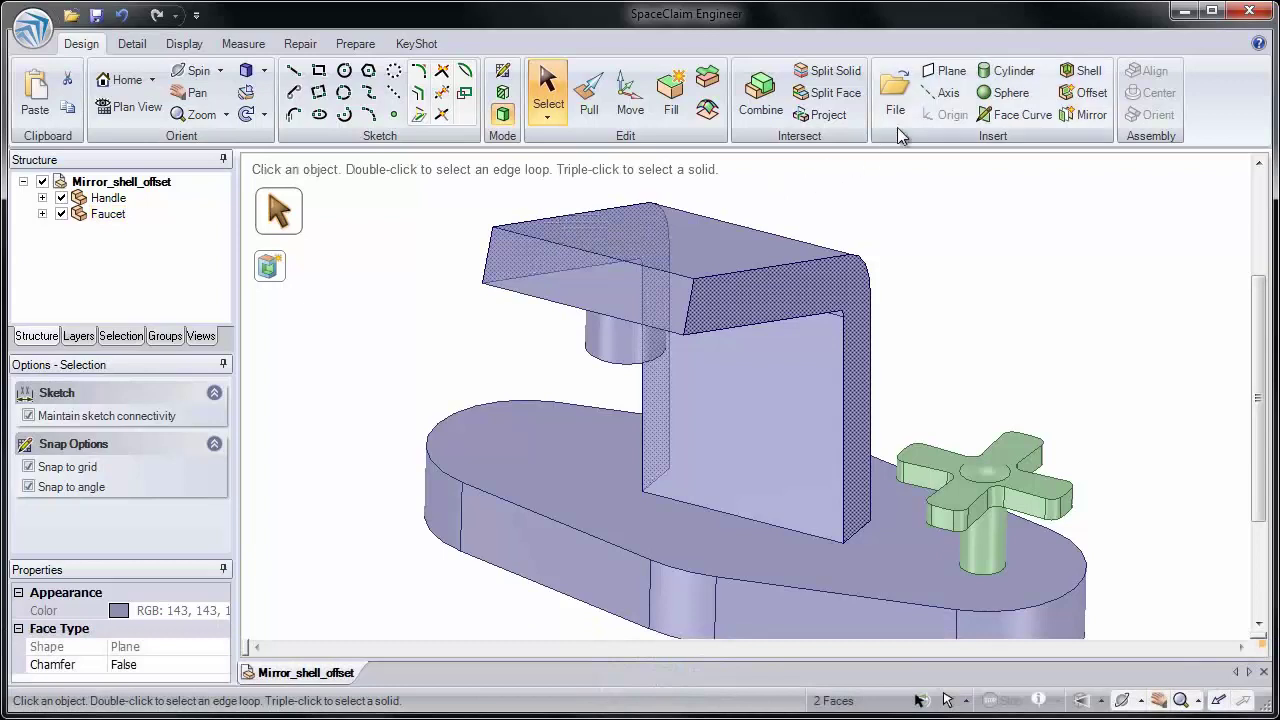
{"action": "left_click", "coordinate": [942, 72]}
{"action": "middle_click_drag", "start_coordinate": [943, 191], "coordinate": [986, 220]}
{"action": "left_click", "coordinate": [986, 220]}
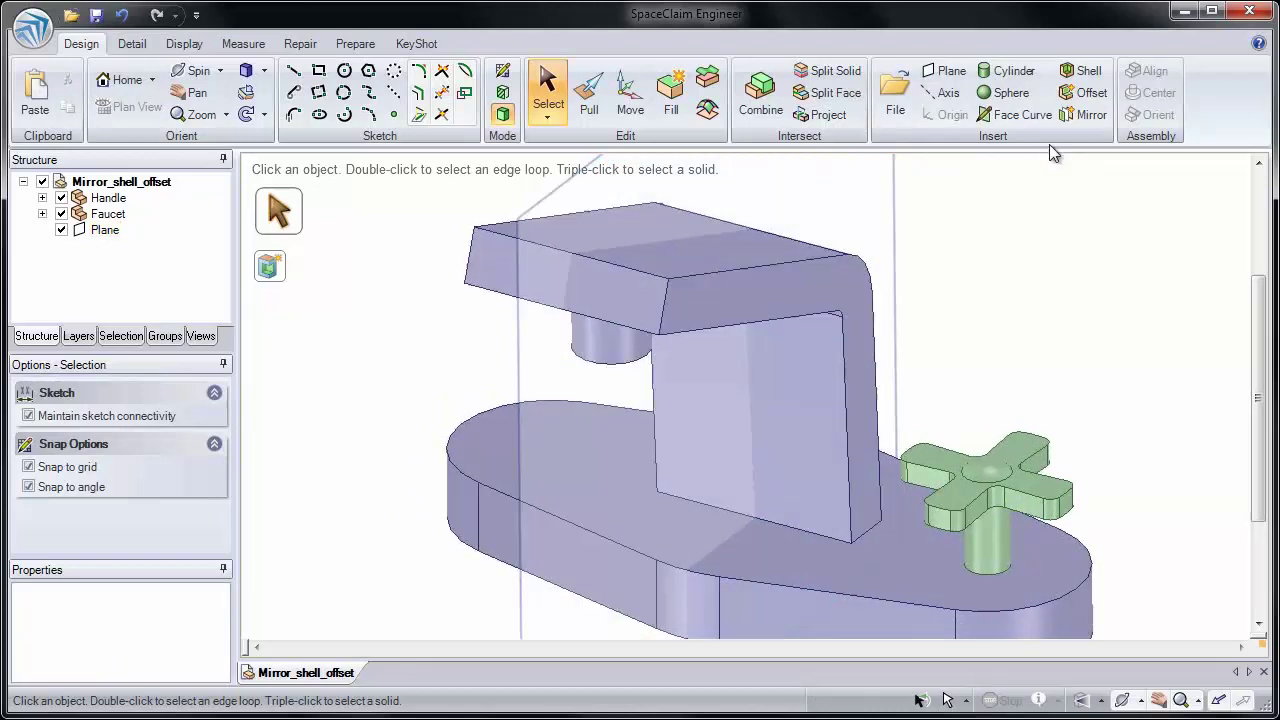
Mirror the green handle across the new midplane onto the faucet's opposite side
{"action": "left_click", "coordinate": [1075, 116]}
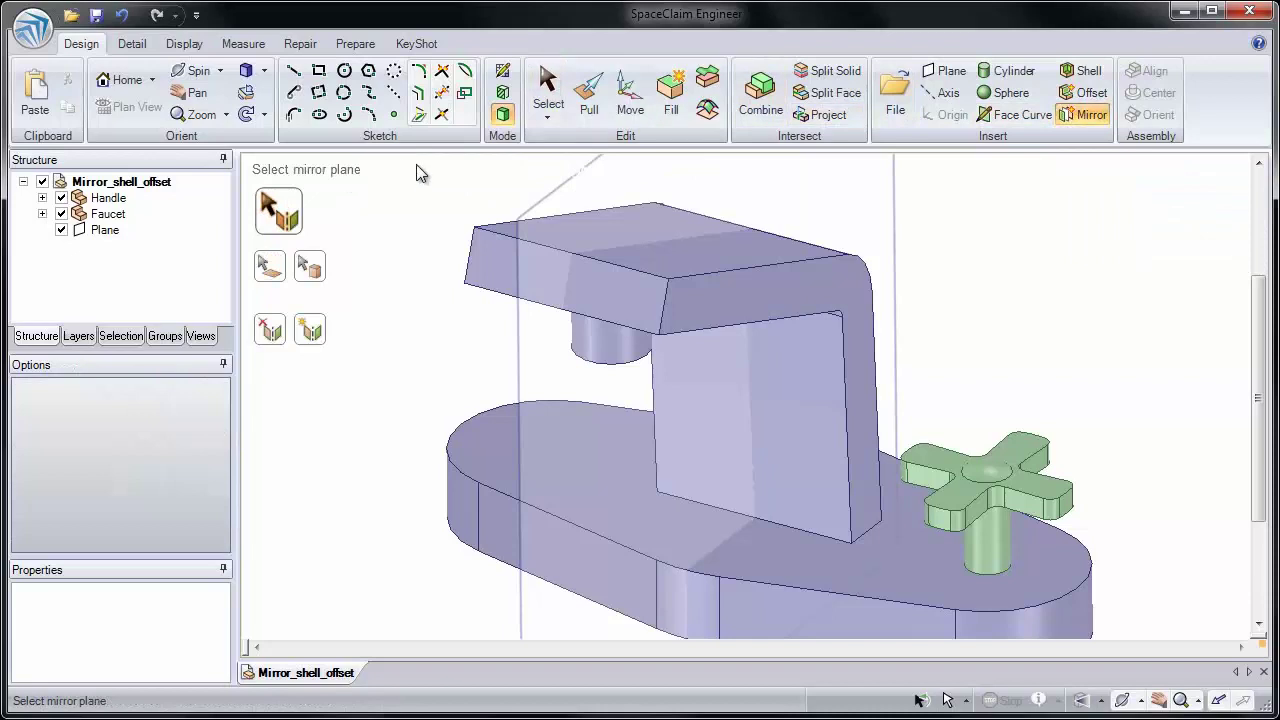
{"action": "left_click", "coordinate": [566, 192]}
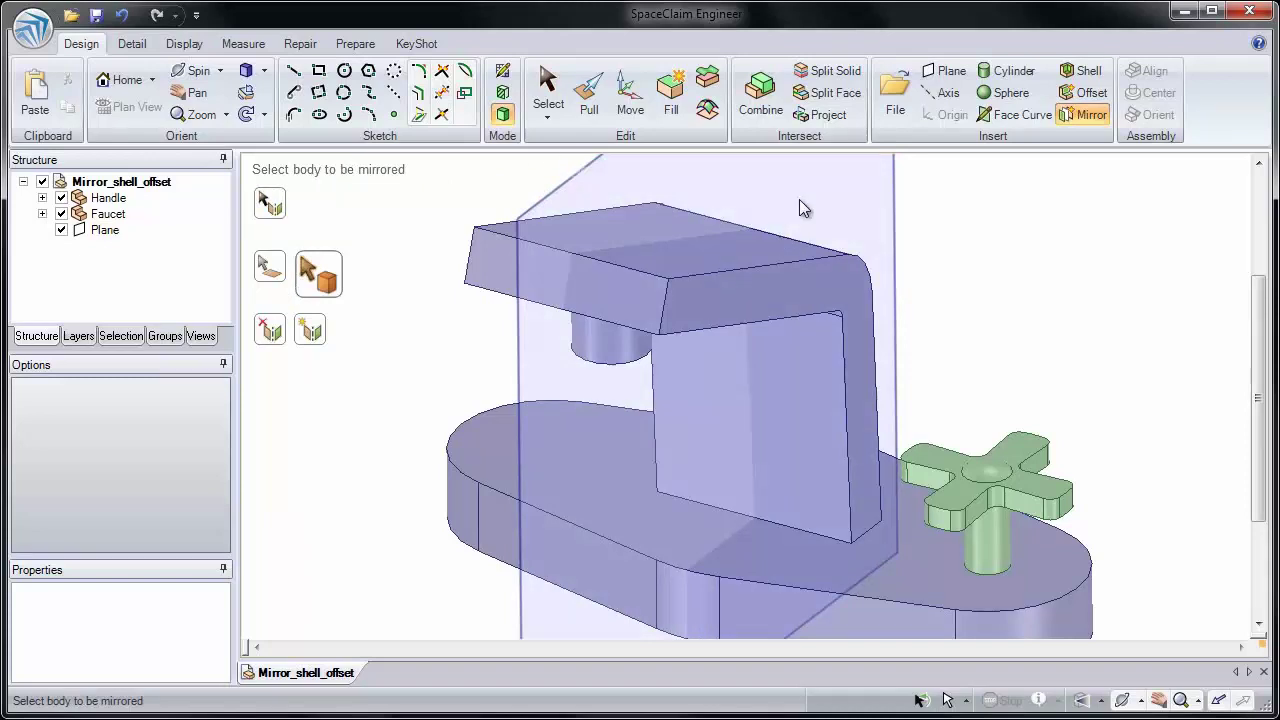
{"action": "left_click", "coordinate": [1011, 462]}
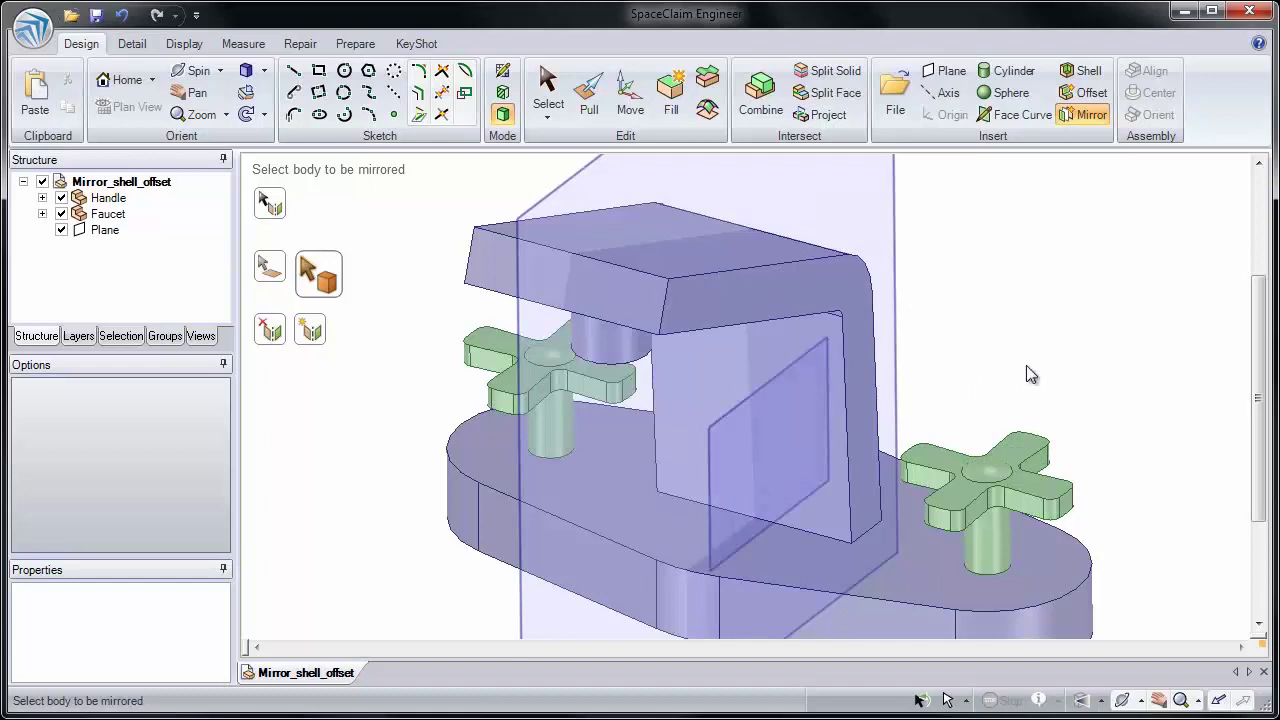
{"action": "scroll", "coordinate": [1026, 374], "scroll_direction": "up", "scroll_amount": 3}
{"action": "middle_click_drag", "start_coordinate": [1006, 360], "coordinate": [966, 309], "text": "shift"}
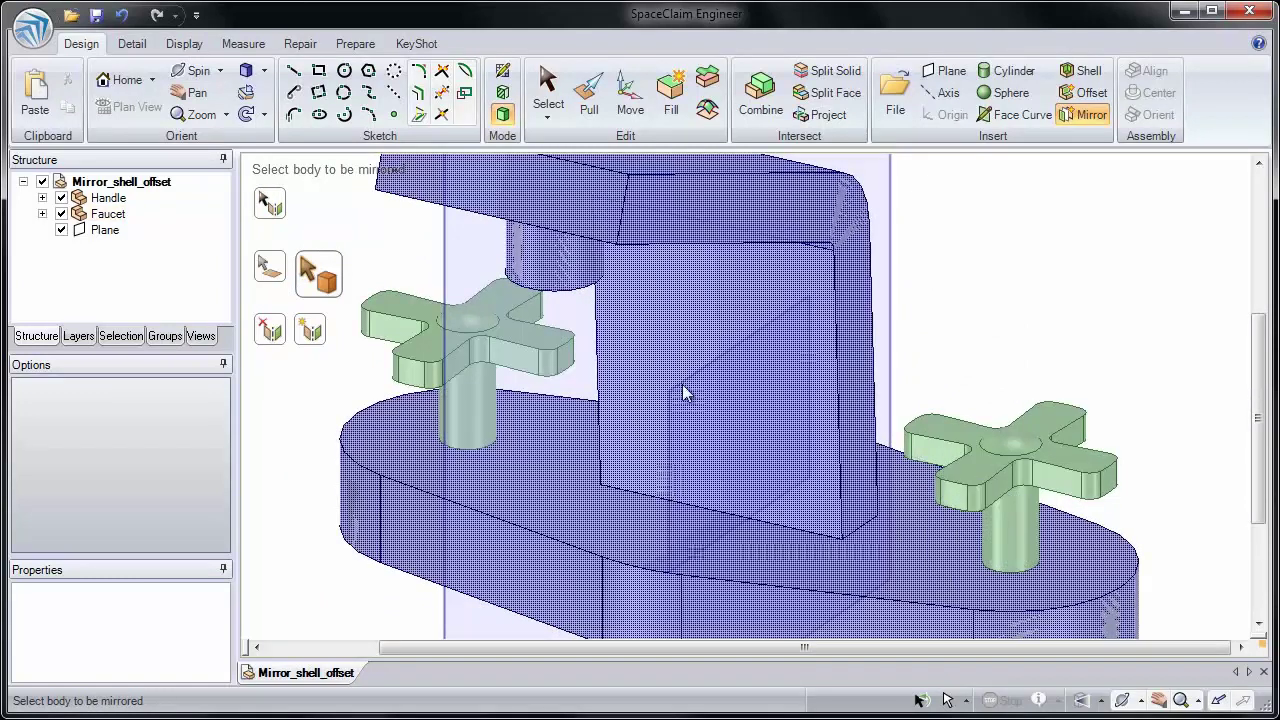
Pull the right handle's cylindrical stem wider, updating its mirrored copy too
{"action": "left_click", "coordinate": [590, 100]}
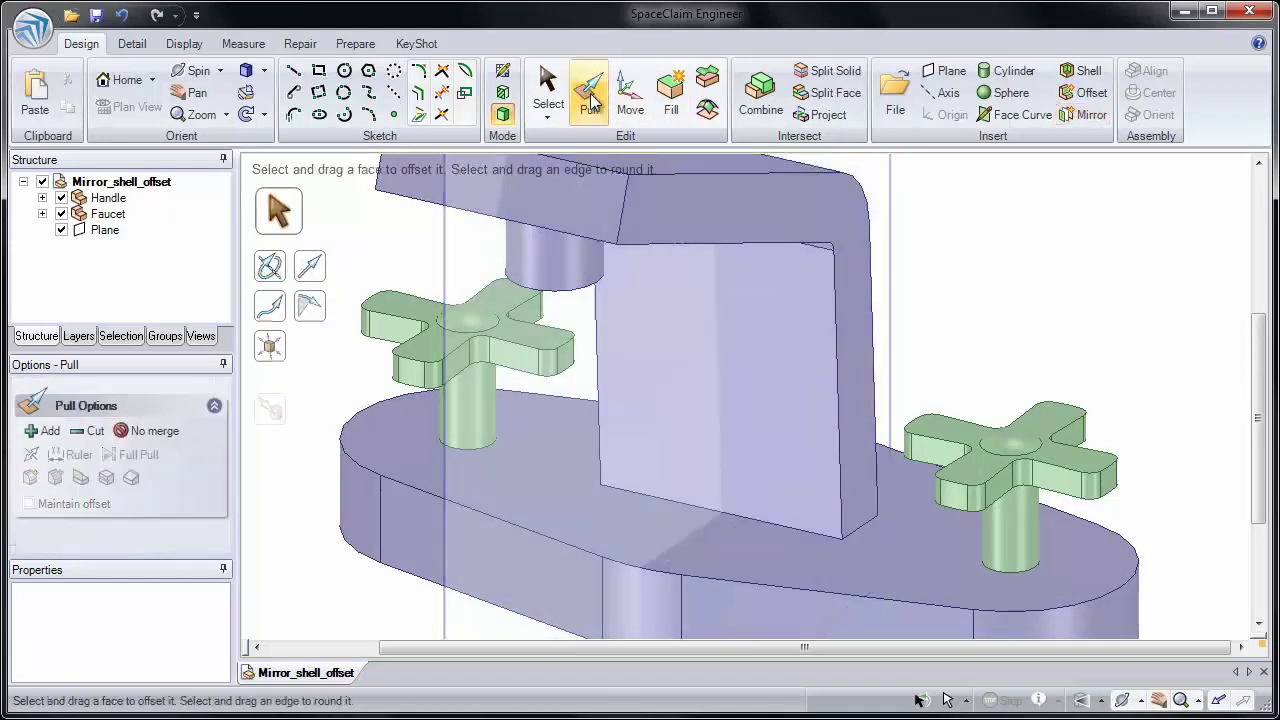
{"action": "left_click", "coordinate": [1050, 483]}
{"action": "left_click", "coordinate": [1025, 517]}
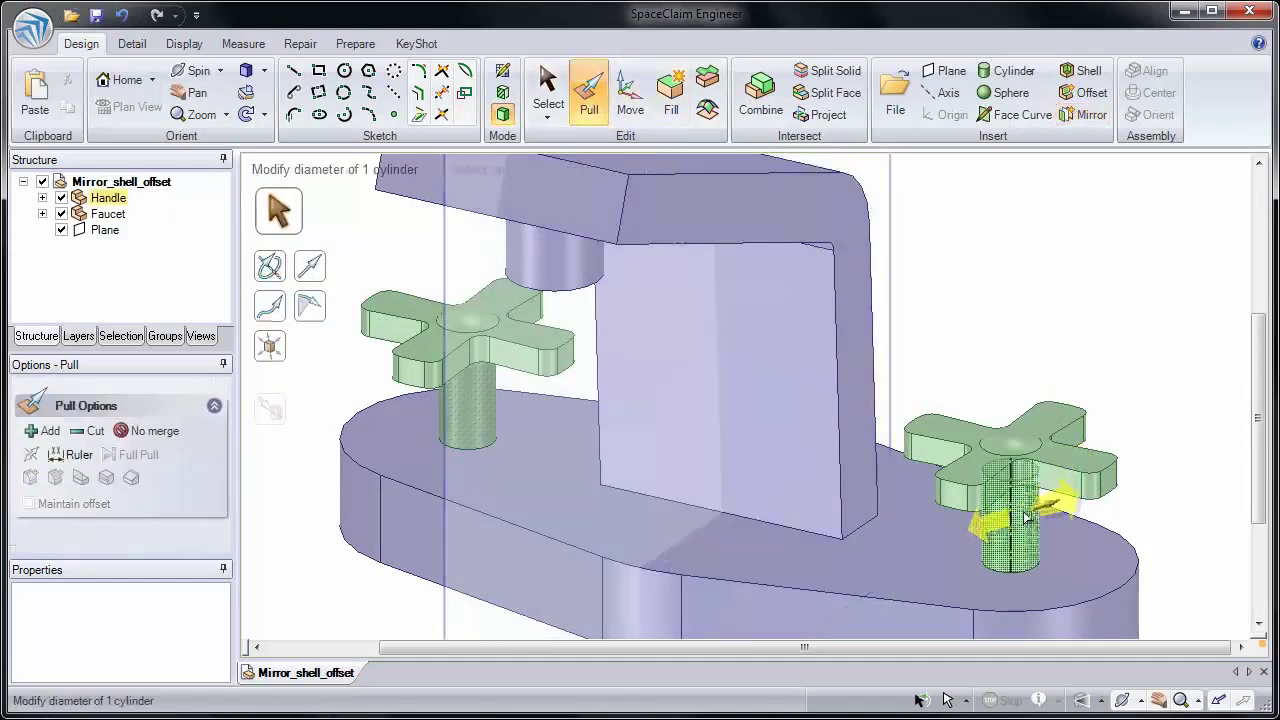
{"action": "mouse_move", "coordinate": [1025, 523]}
{"action": "left_mouse_down"}
{"action": "mouse_move", "coordinate": [1060, 553]}
{"action": "mouse_move", "coordinate": [1017, 486]}
{"action": "mouse_move", "coordinate": [1048, 540]}
{"action": "mouse_move", "coordinate": [1026, 510]}
{"action": "left_mouse_up"}
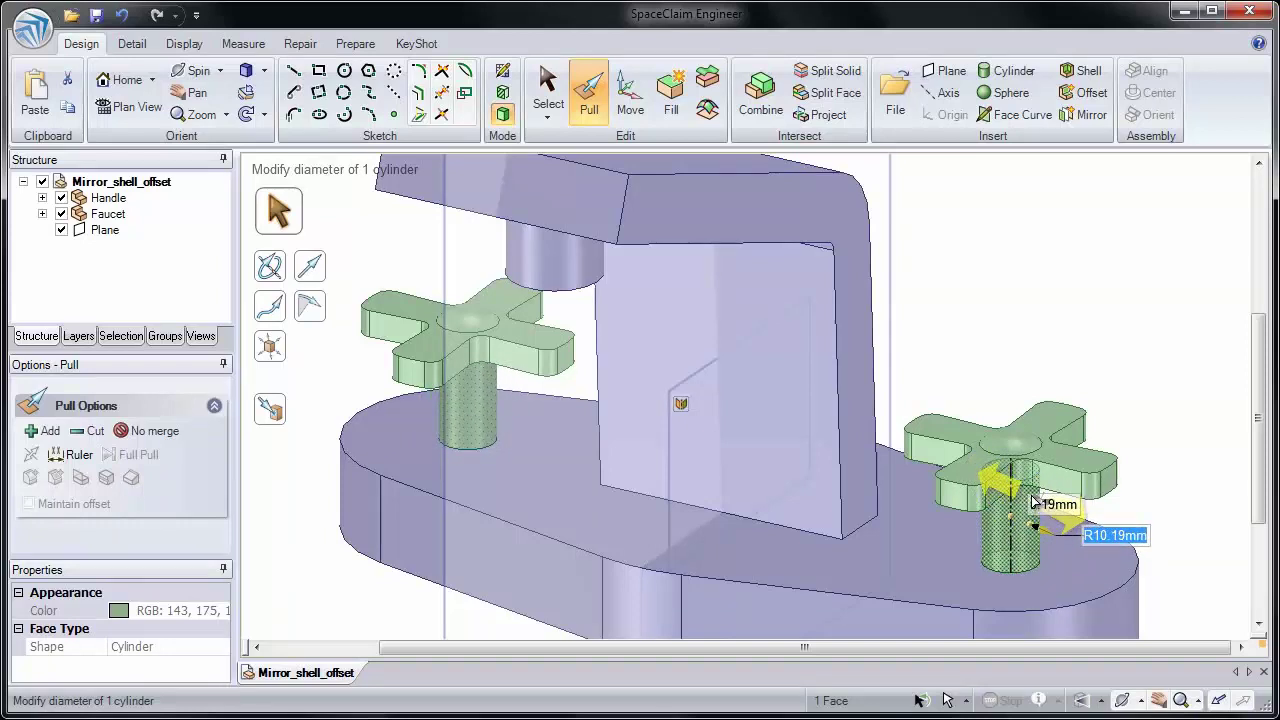
{"action": "left_click", "coordinate": [1000, 356]}
Enlarge the dome tops of both handles, then select the mirror plane linking them
{"action": "left_click", "coordinate": [474, 318]}
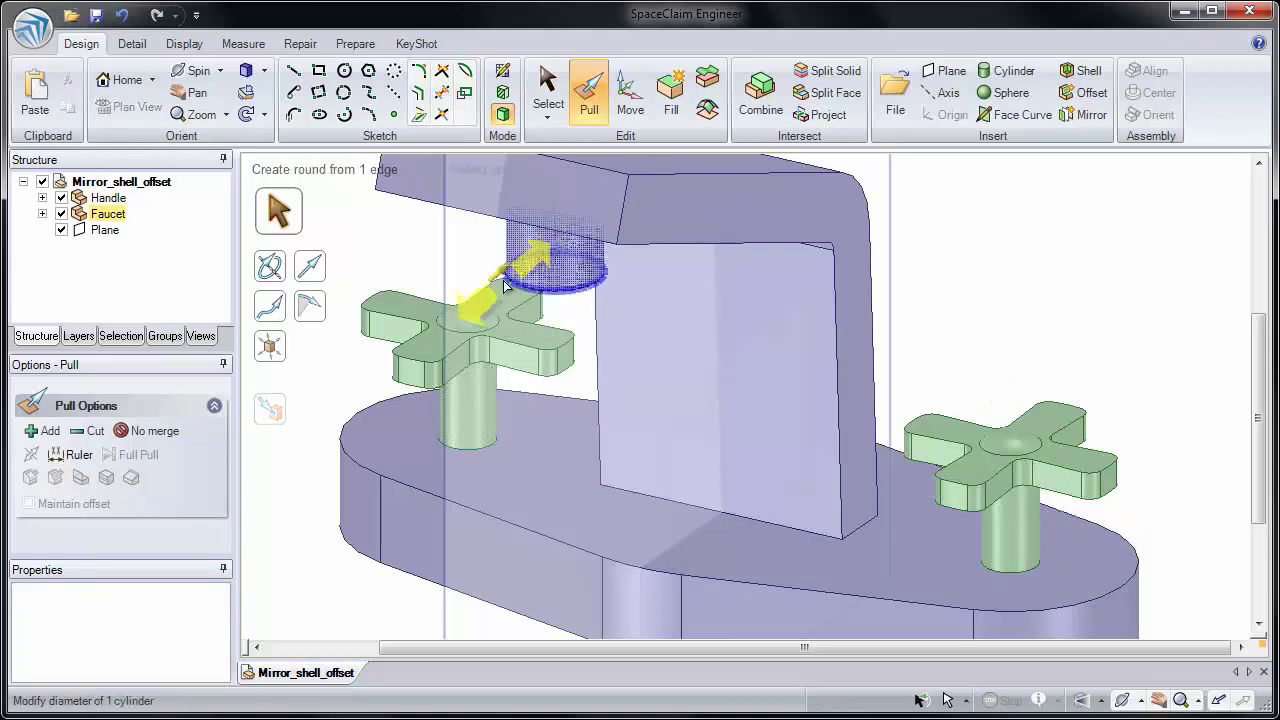
{"action": "left_click", "coordinate": [472, 316]}
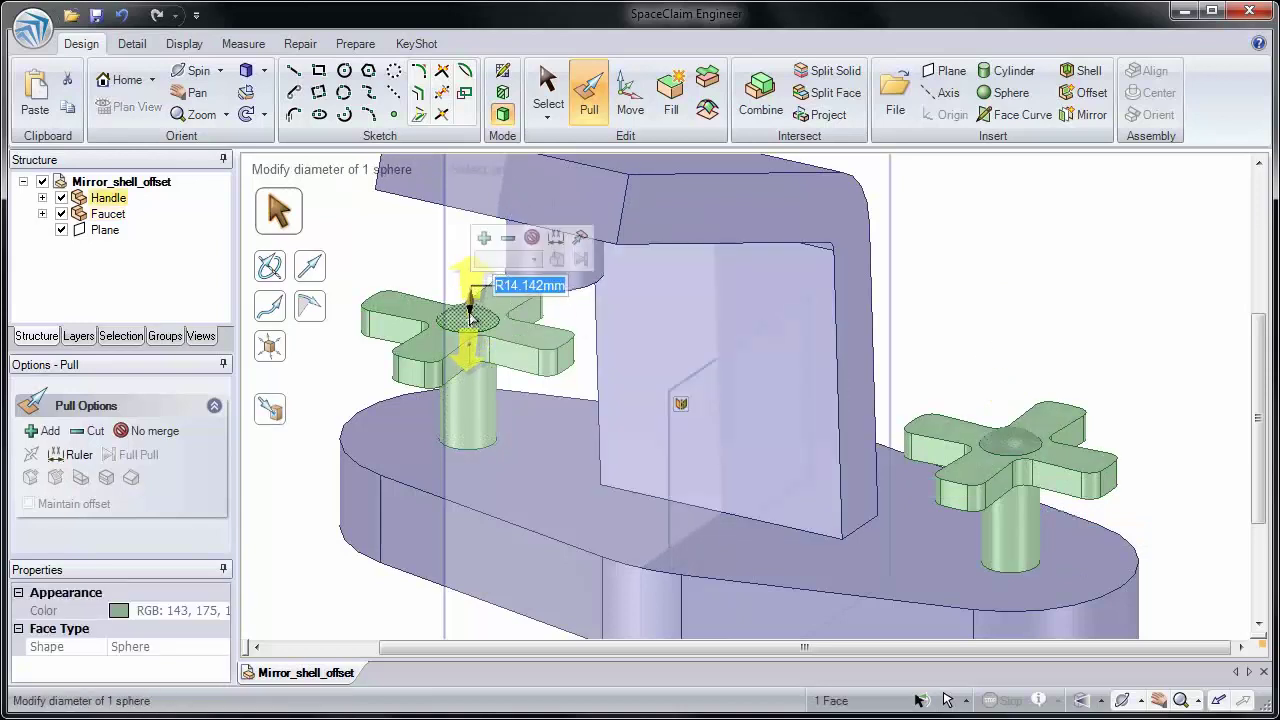
{"action": "left_click_drag", "start_coordinate": [472, 290], "coordinate": [472, 326]}
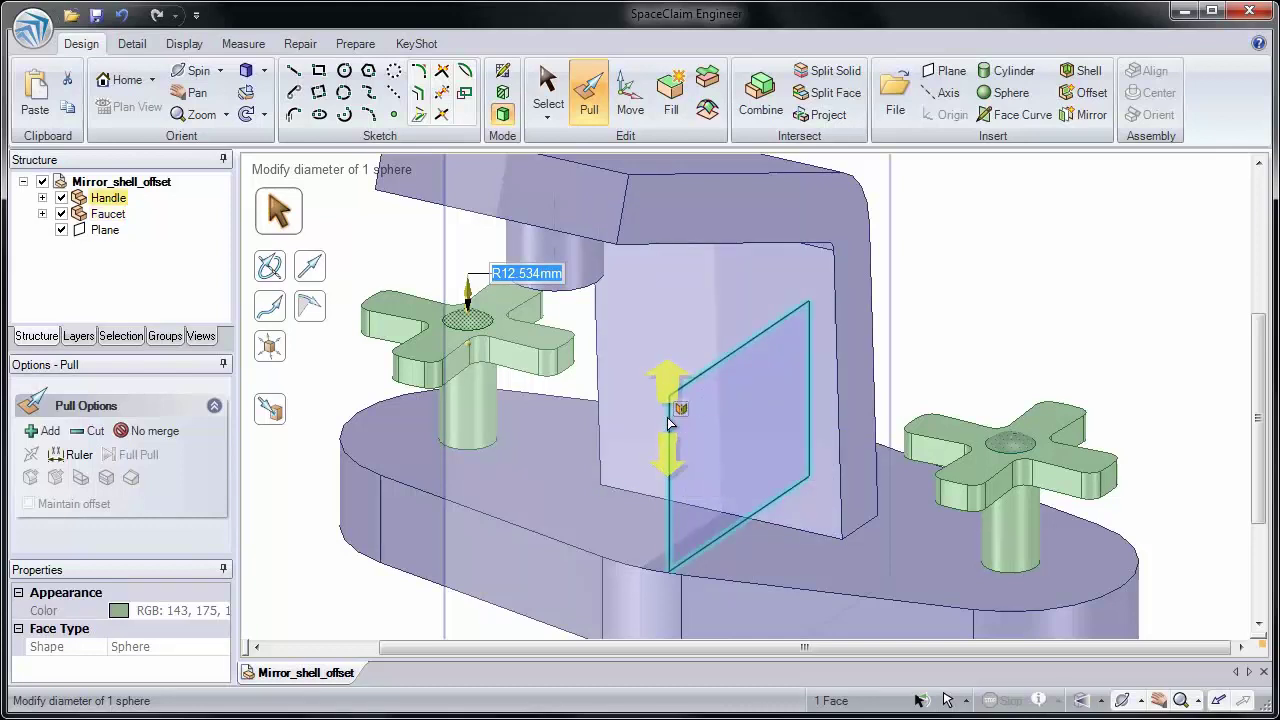
{"action": "left_click", "coordinate": [670, 424]}
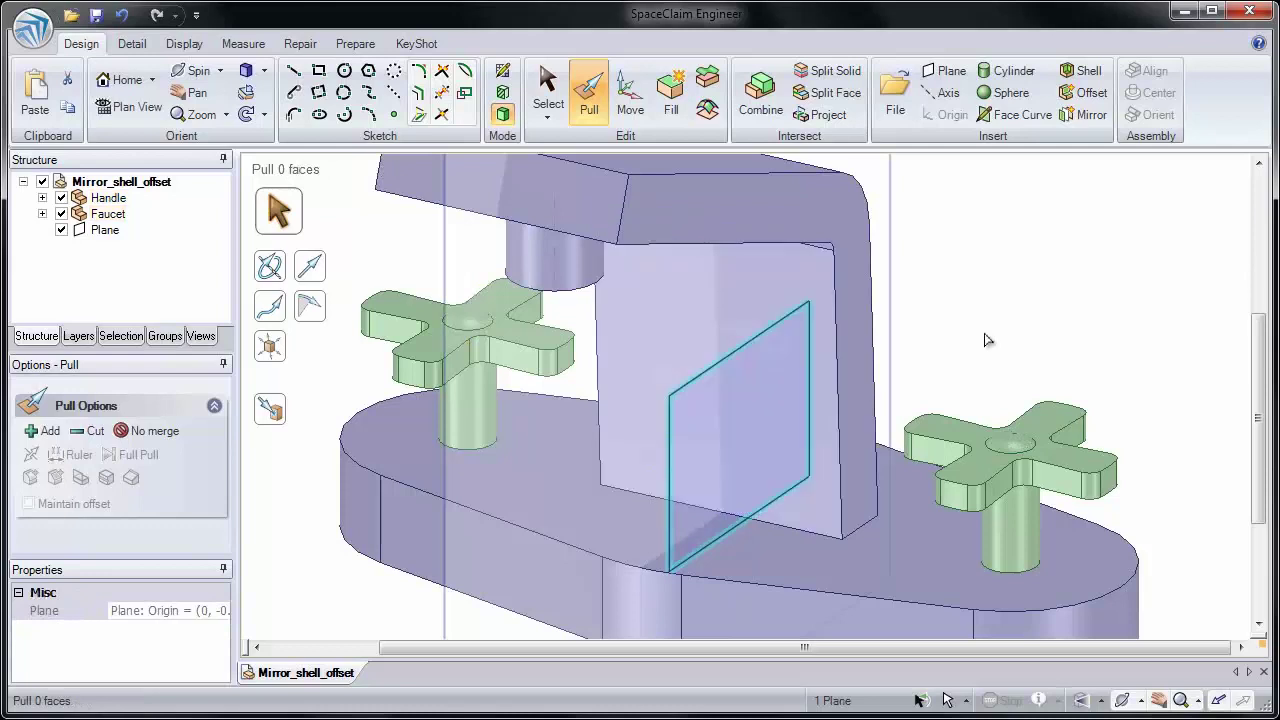
Remove the handle mirror link and enlarge only the right handle's spherical dimple
{"action": "key", "text": "Delete"}
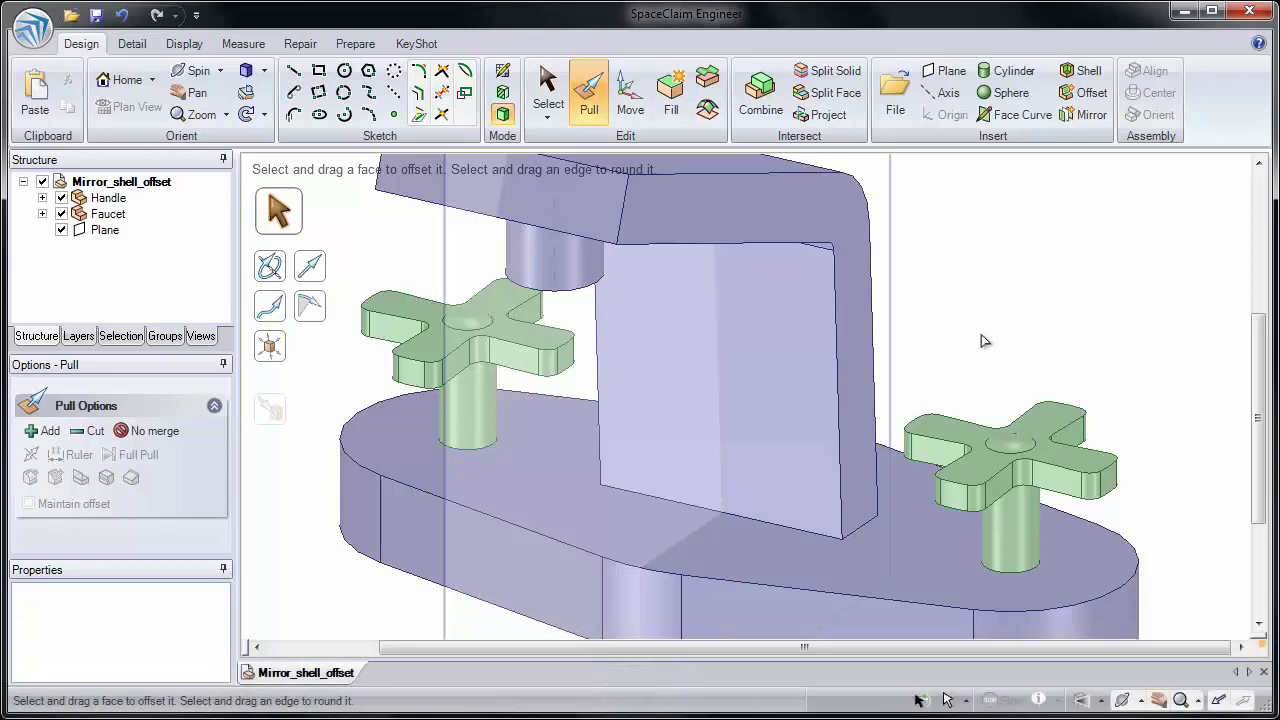
{"action": "left_click", "coordinate": [1016, 445]}
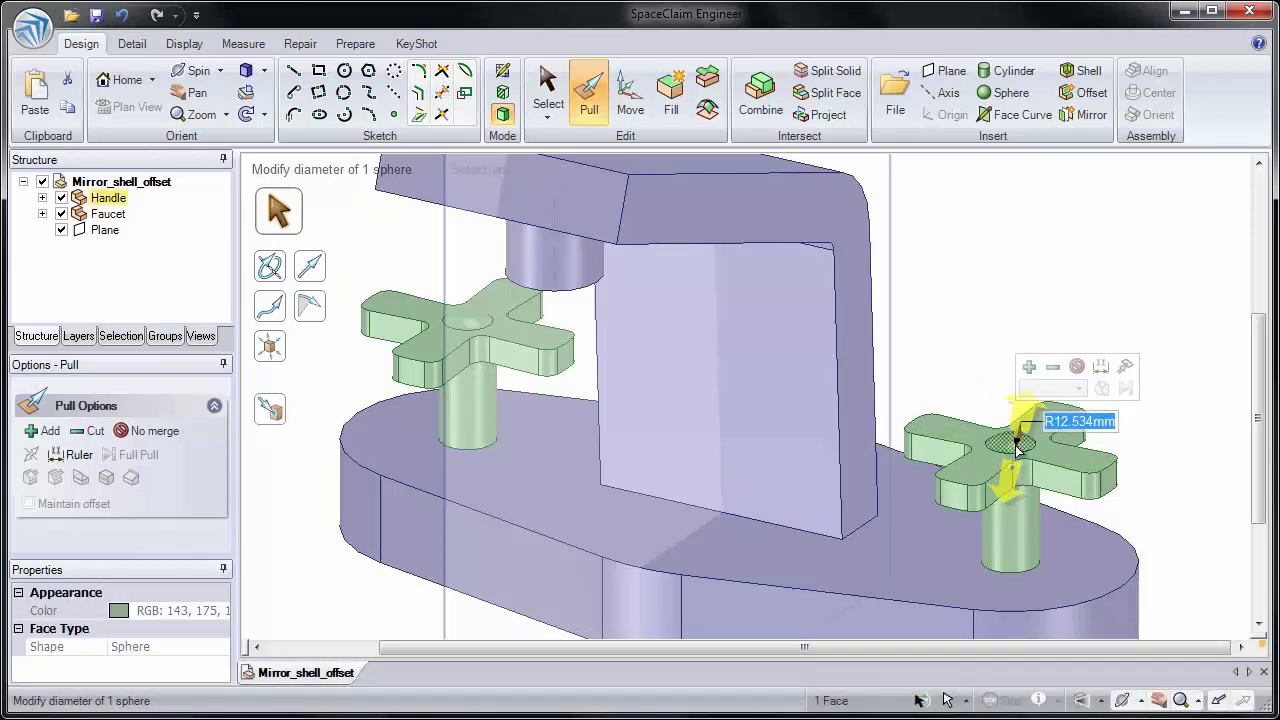
{"action": "mouse_move", "coordinate": [1017, 450]}
{"action": "left_mouse_down"}
{"action": "mouse_move", "coordinate": [1014, 379]}
{"action": "mouse_move", "coordinate": [1015, 437]}
{"action": "left_mouse_up"}
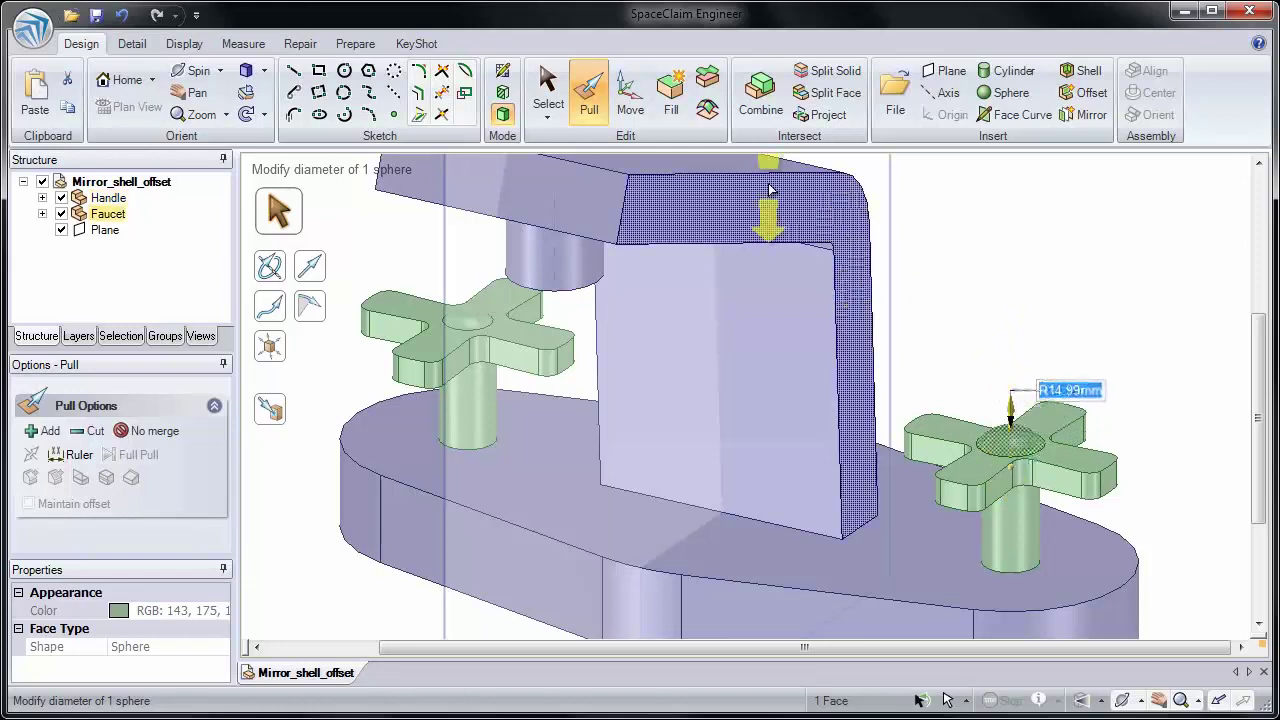
{"action": "key", "text": "Escape"}
Round the right handle's 24-edge loop with a 3.2 mm round
{"action": "left_click", "coordinate": [860, 272]}
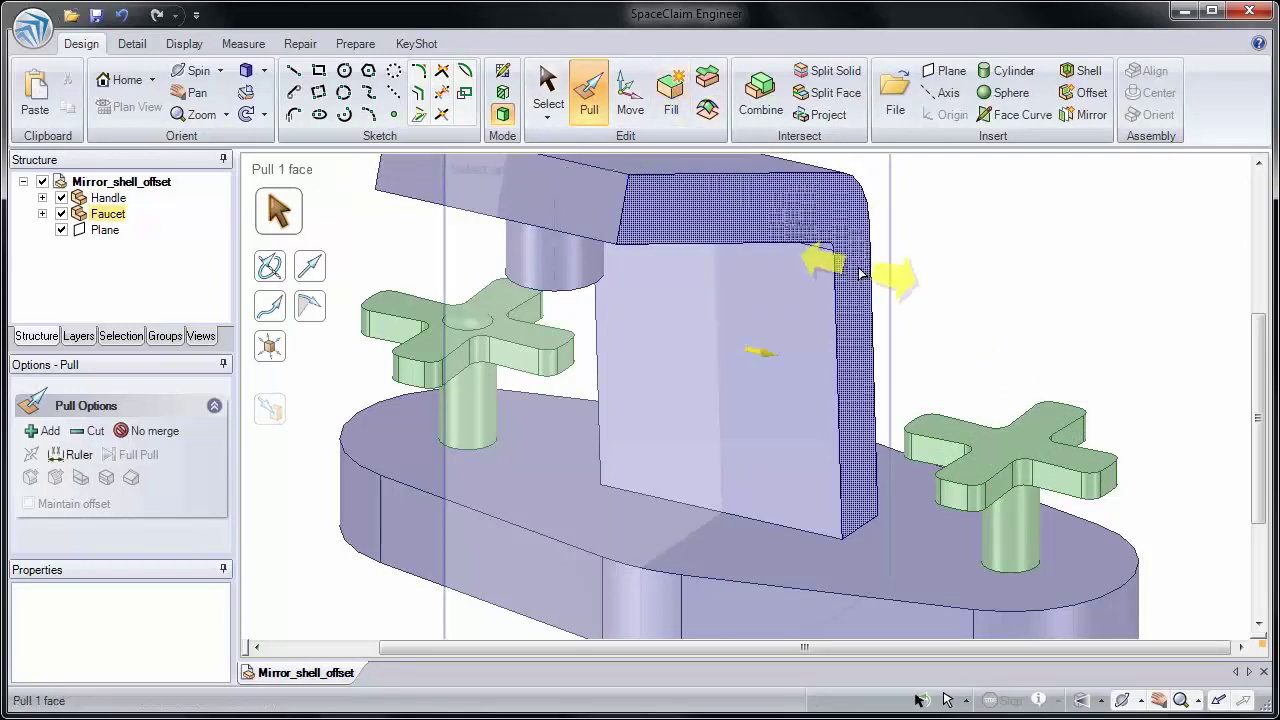
{"action": "left_click", "coordinate": [1051, 480]}
{"action": "left_click", "coordinate": [1048, 466]}
{"action": "double_click", "coordinate": [1048, 468]}
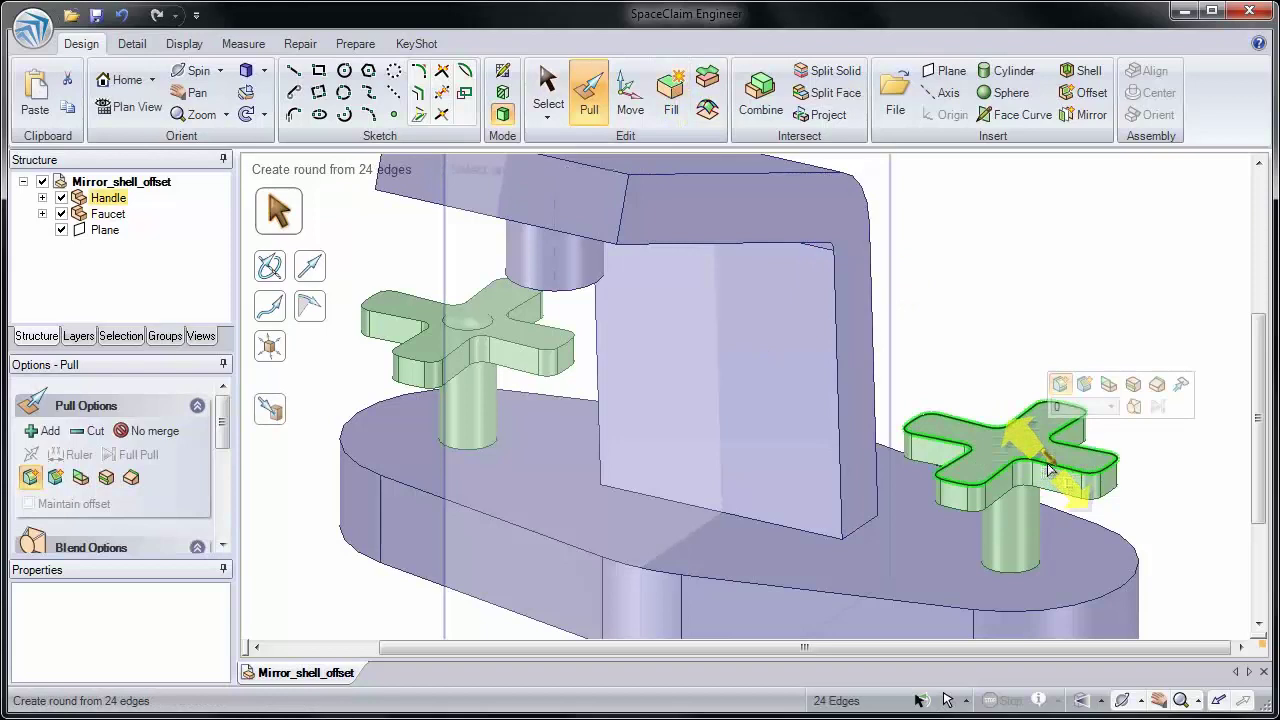
{"action": "left_click_drag", "start_coordinate": [1048, 468], "coordinate": [1060, 481]}
{"action": "left_click", "coordinate": [955, 342]}
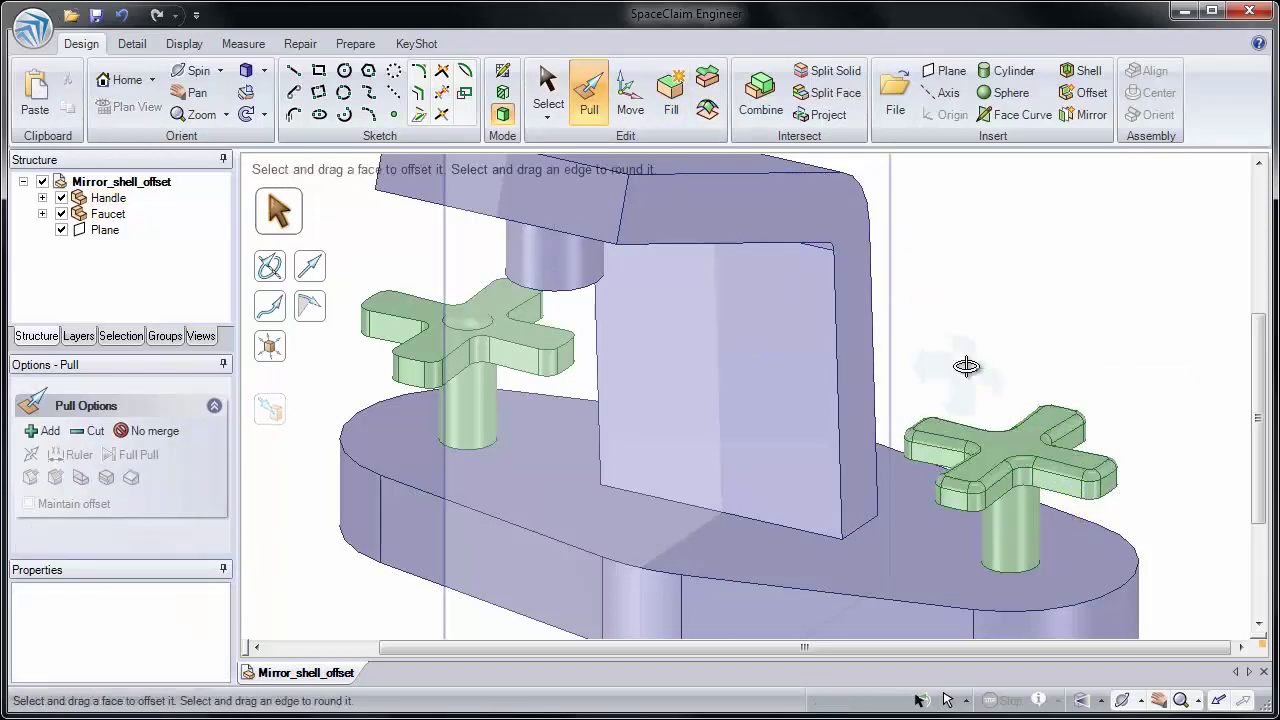
Delete the reference plane from the model
{"action": "middle_click_drag", "start_coordinate": [966, 368], "coordinate": [933, 295], "text": "ctrl"}
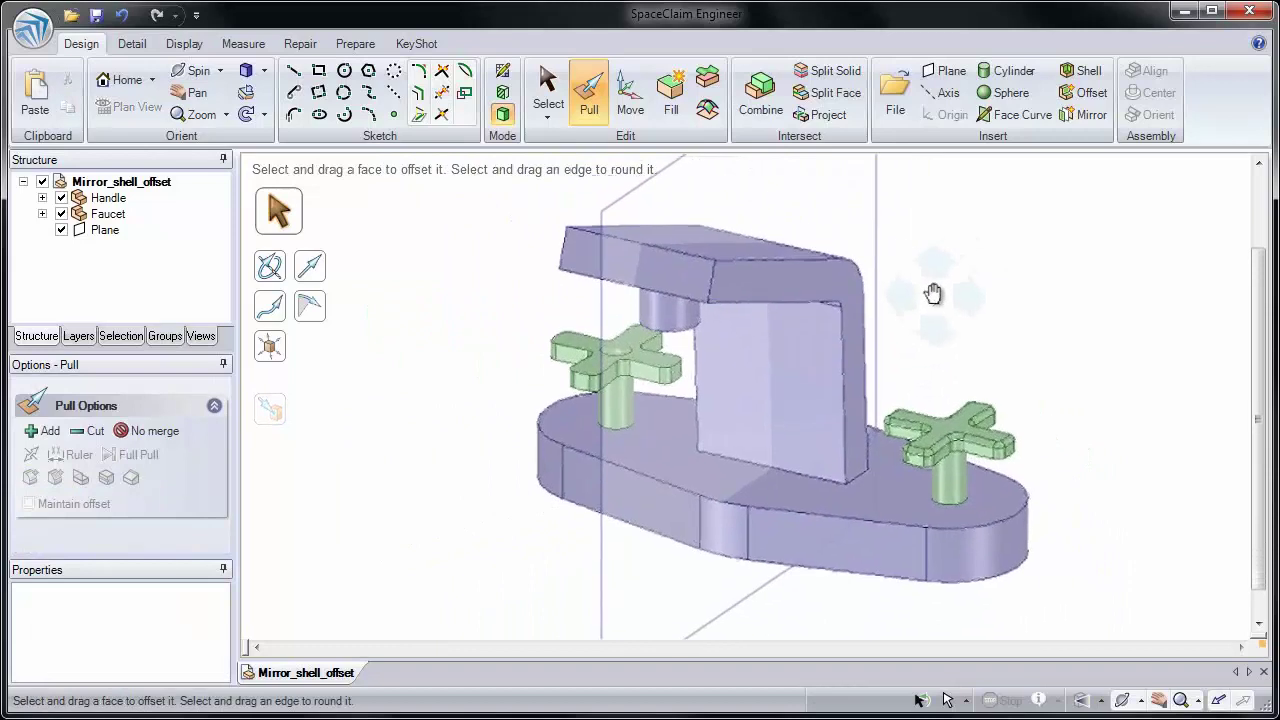
{"action": "left_click", "coordinate": [658, 183]}
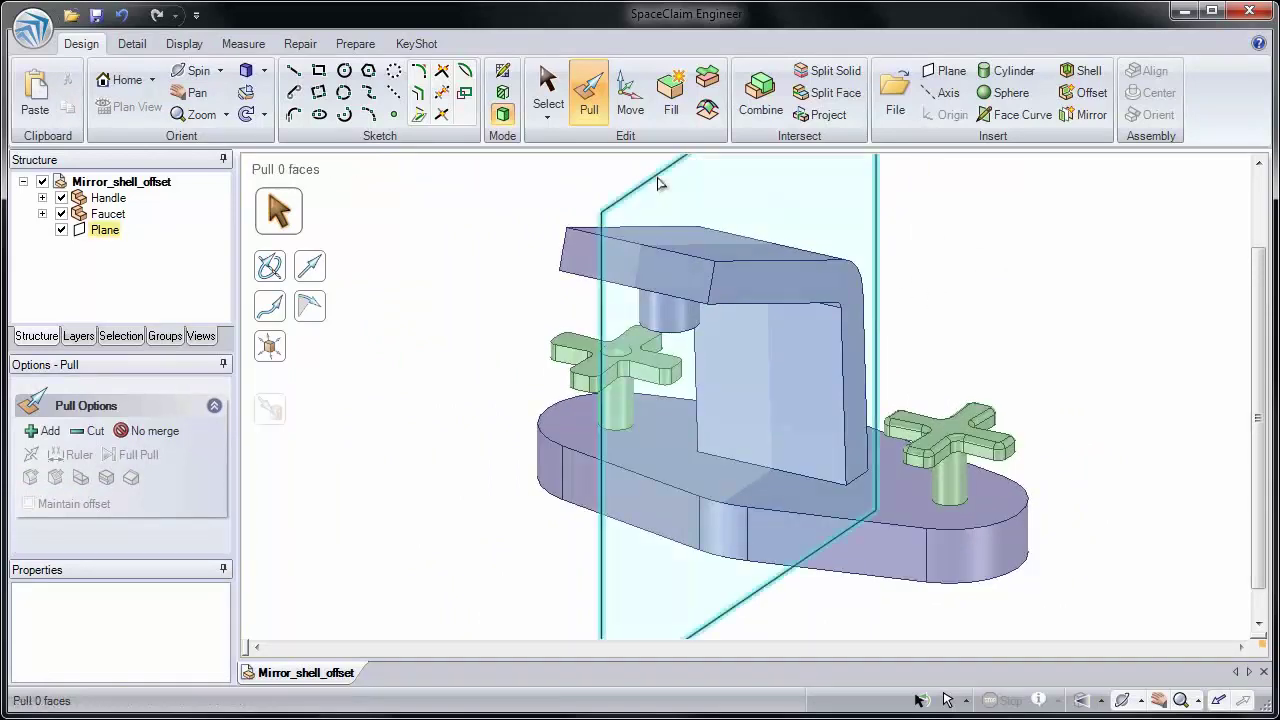
{"action": "key", "text": "Delete"}
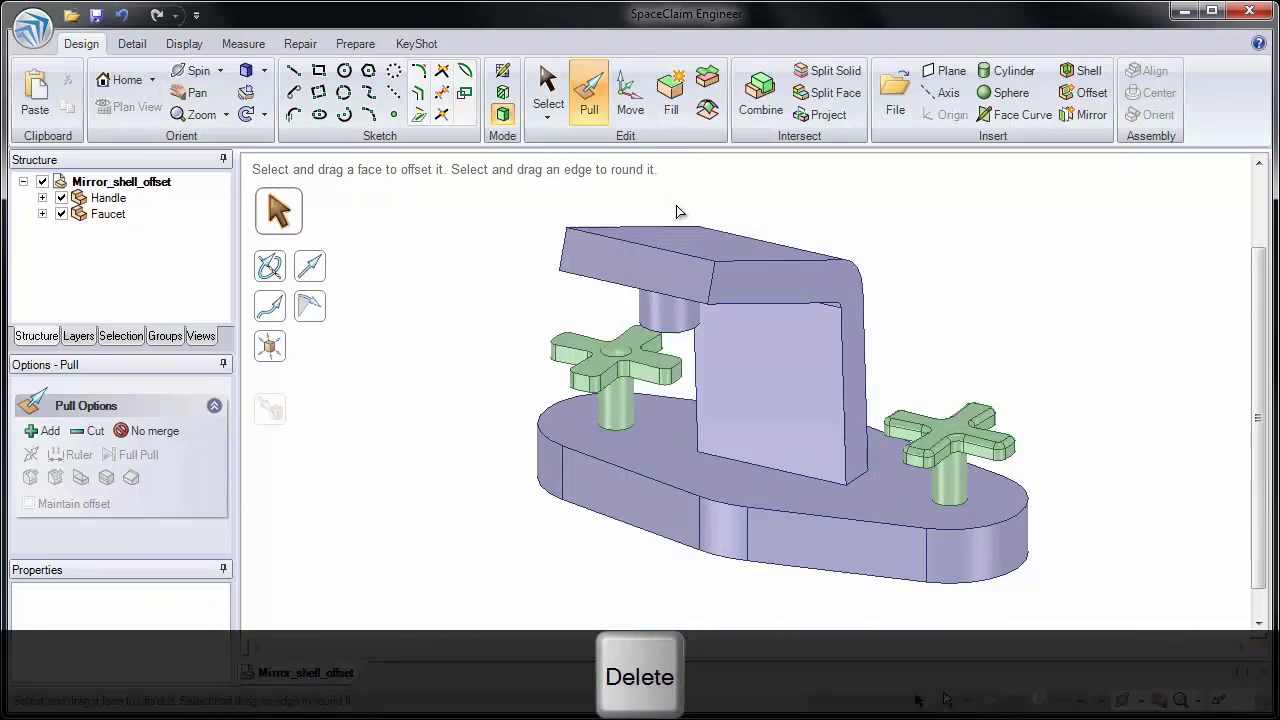
{"action": "middle_click_drag", "start_coordinate": [677, 211], "coordinate": [700, 232], "text": "shift"}
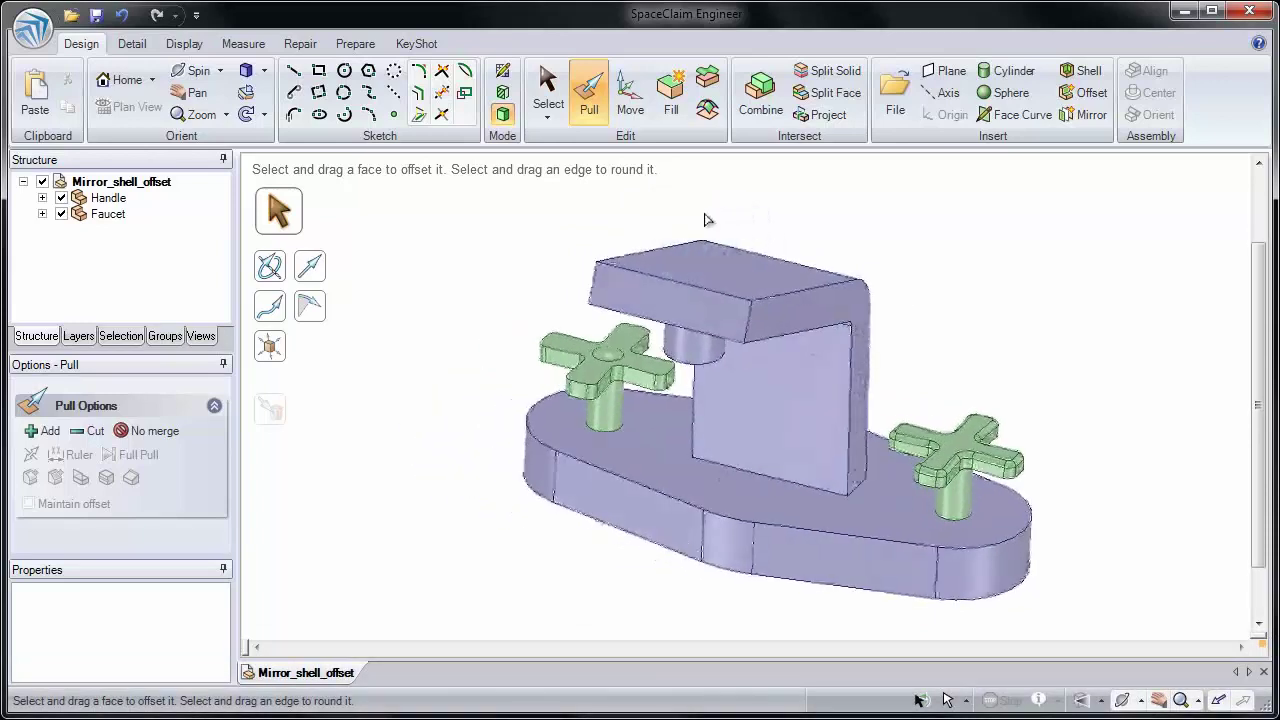
Set up a mirror relationship between the upright block's front face and its opposite face
{"action": "left_click", "coordinate": [1066, 116]}
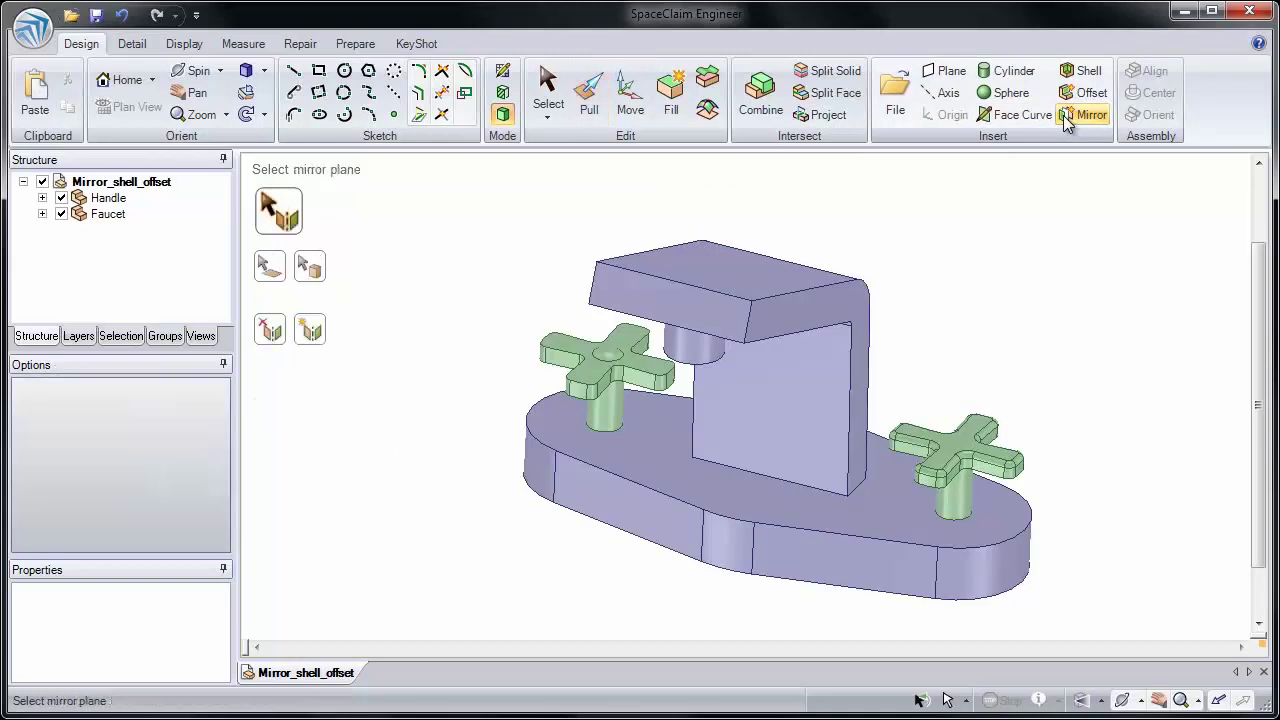
{"action": "left_click", "coordinate": [316, 337]}
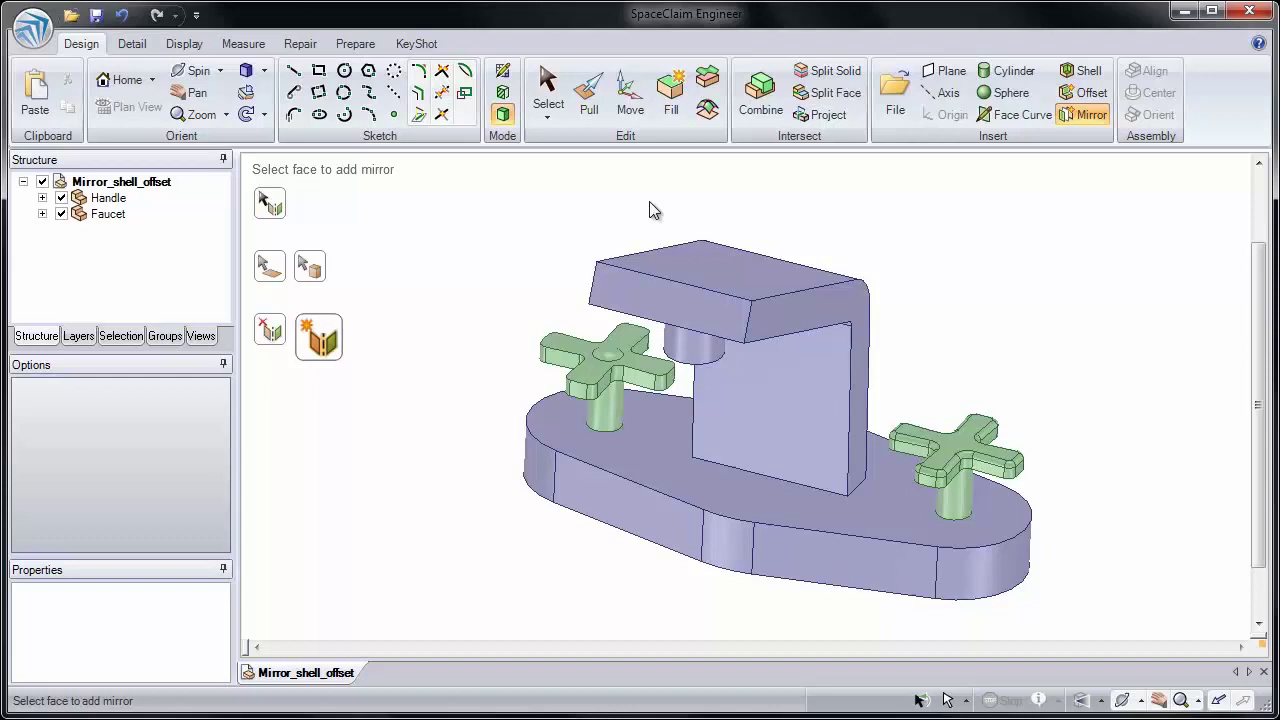
{"action": "left_click", "coordinate": [811, 307]}
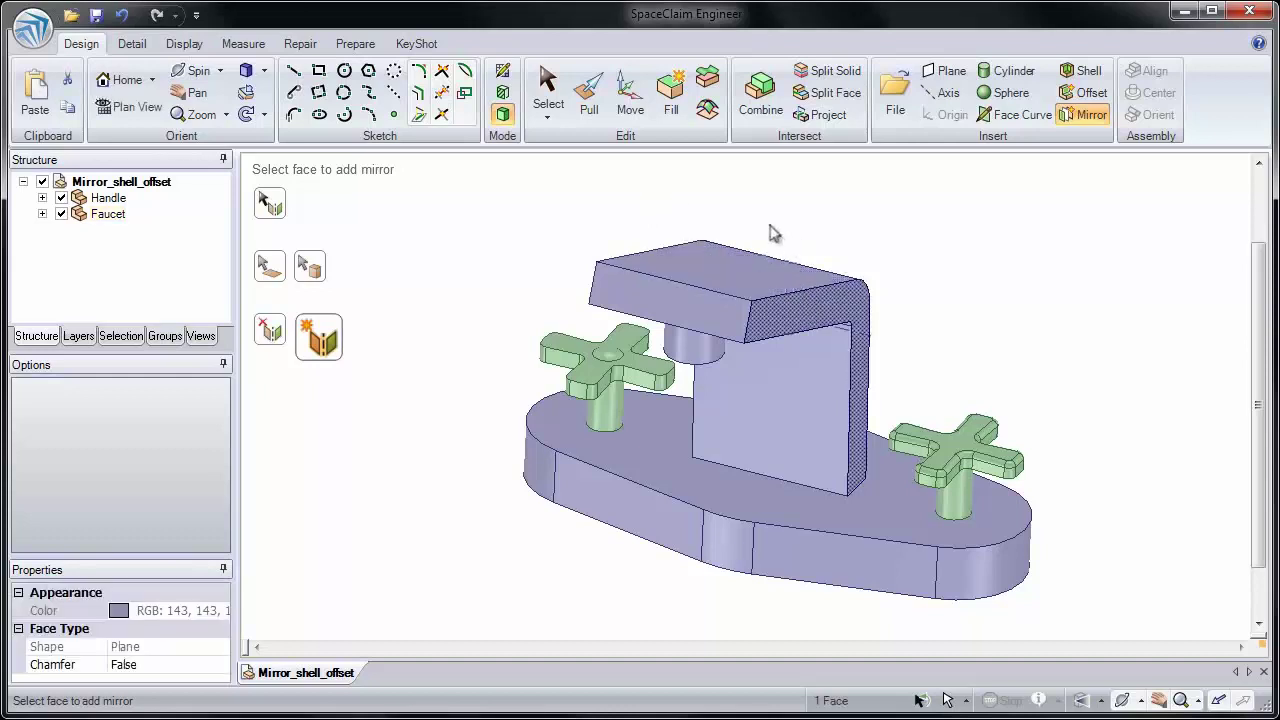
{"action": "middle_click_drag", "start_coordinate": [775, 233], "coordinate": [835, 247]}
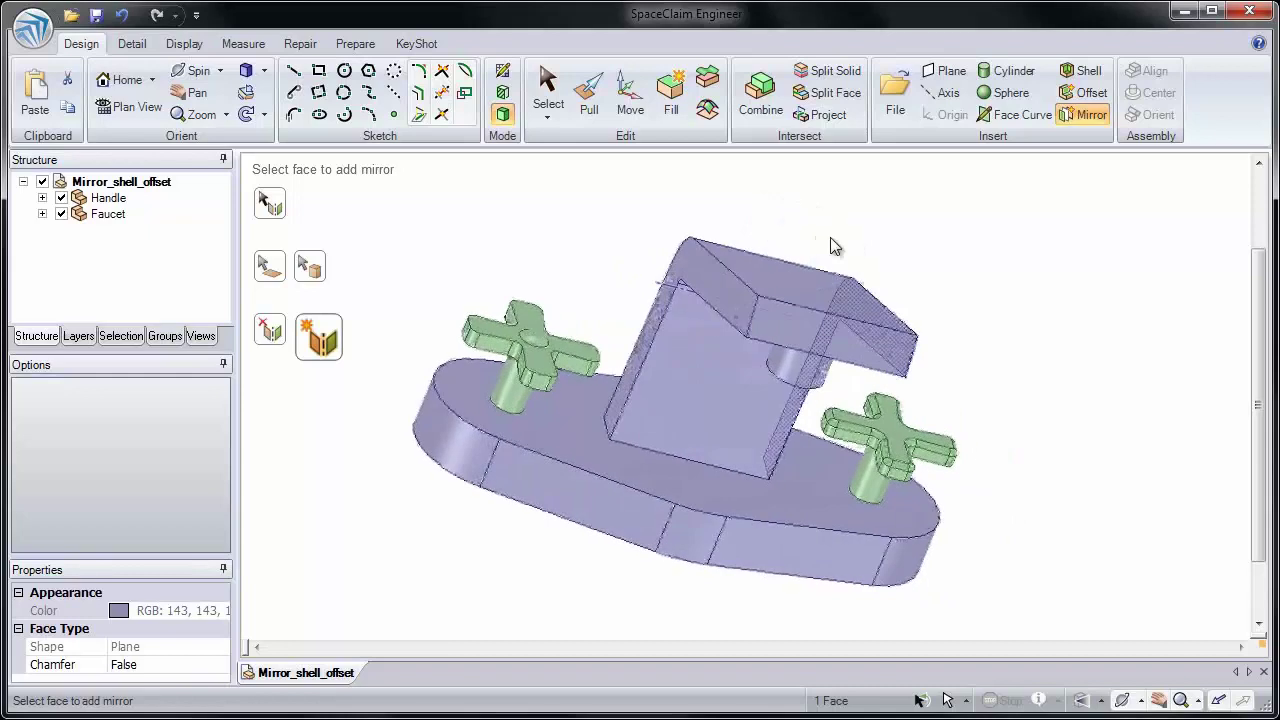
{"action": "left_click", "coordinate": [697, 273]}
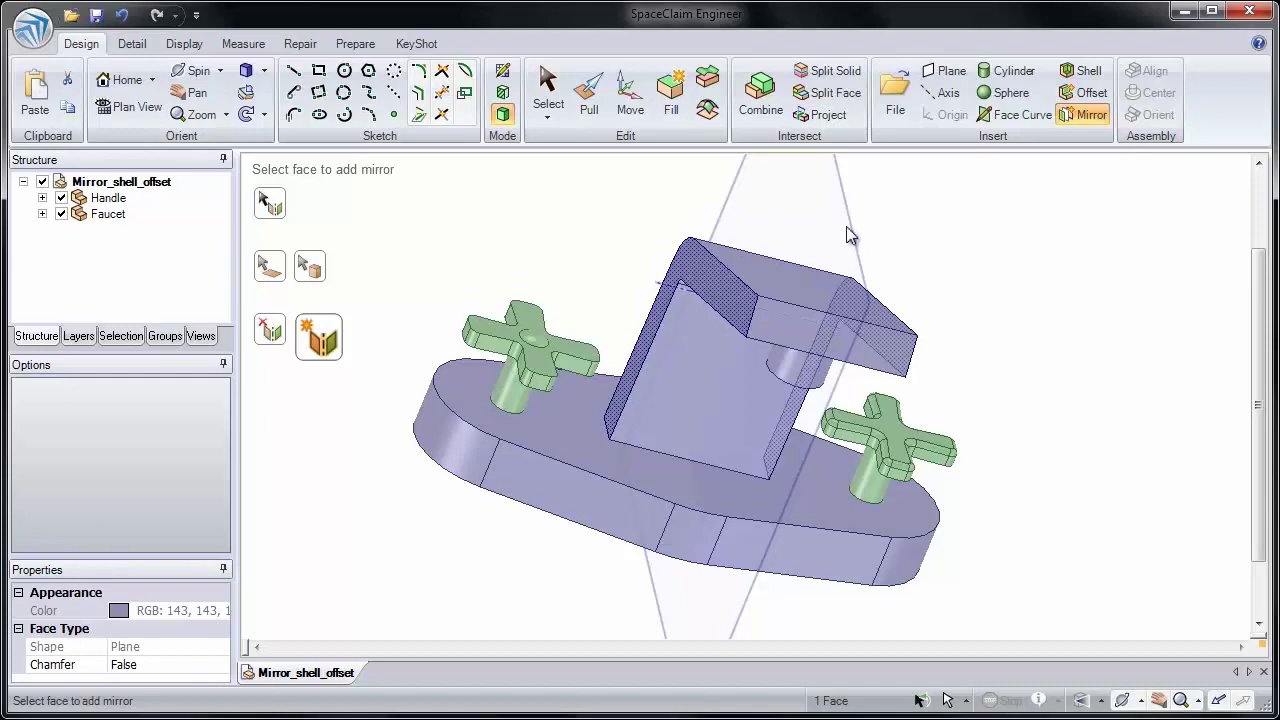
{"action": "middle_click_drag", "start_coordinate": [845, 246], "coordinate": [755, 228]}
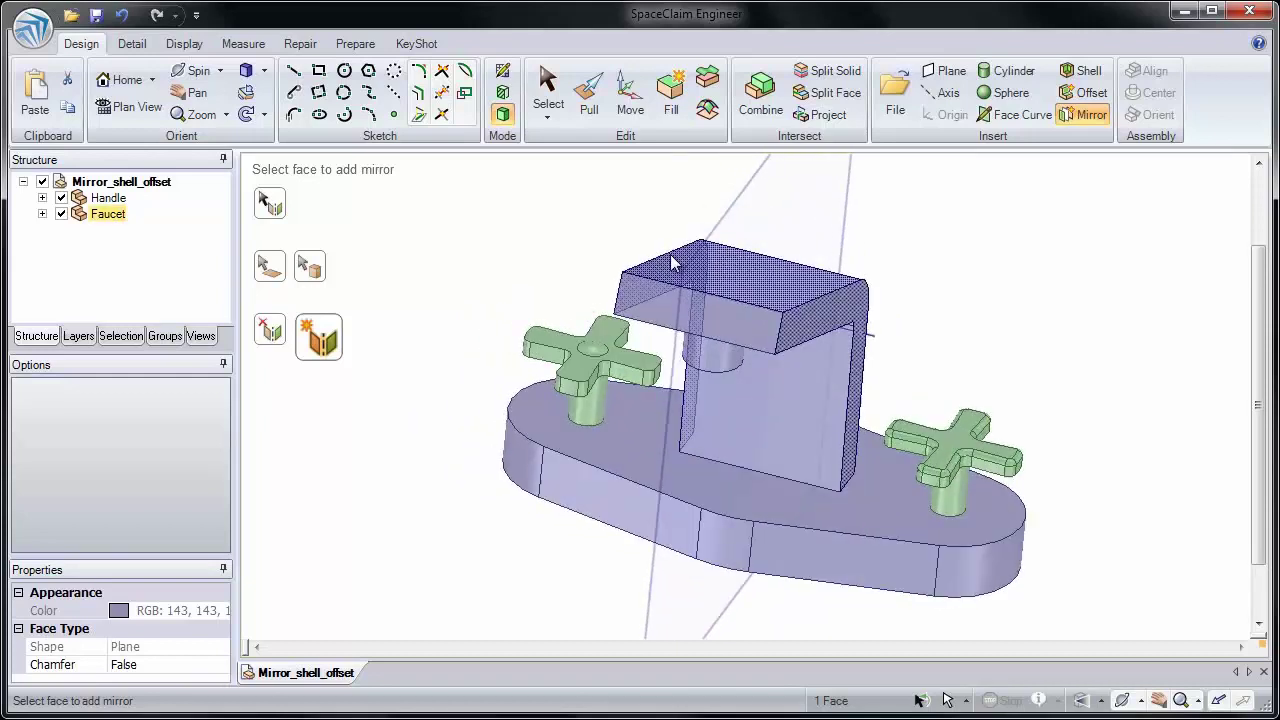
{"action": "left_click", "coordinate": [533, 230]}
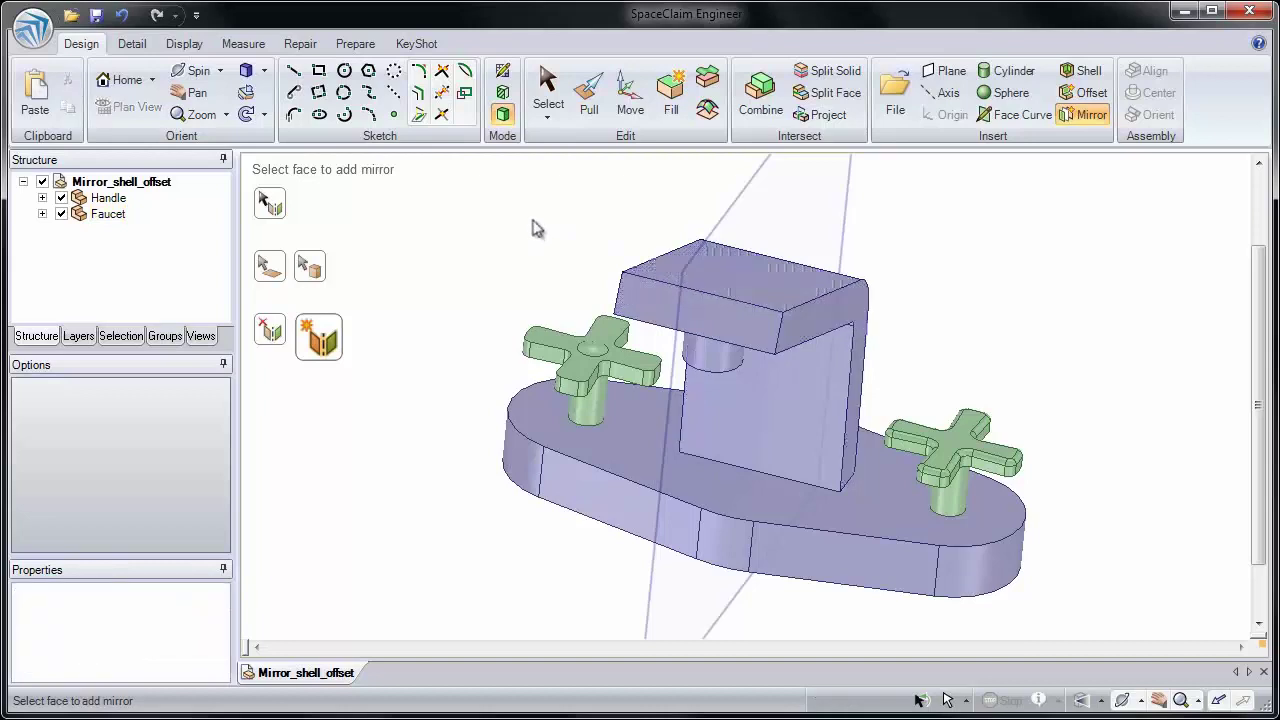
Add a mirror pairing between the base's left and right rounded end faces
{"action": "left_click", "coordinate": [977, 574]}
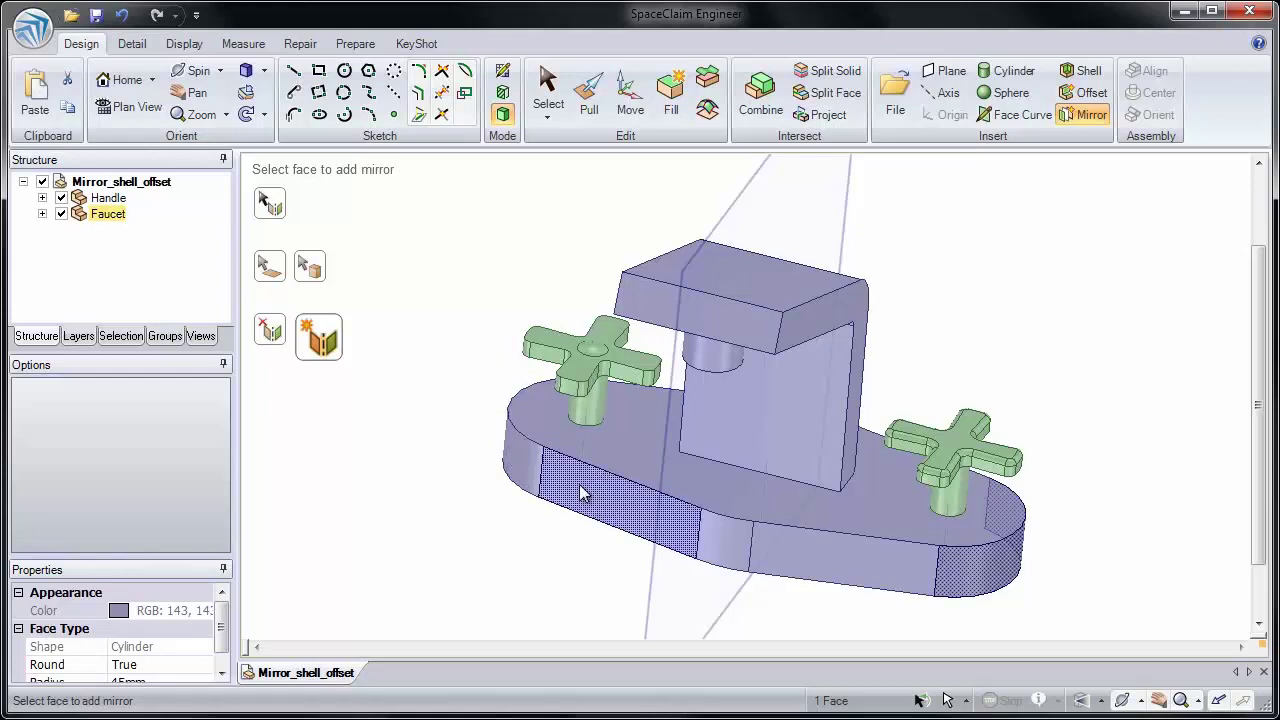
{"action": "left_click", "coordinate": [520, 462]}
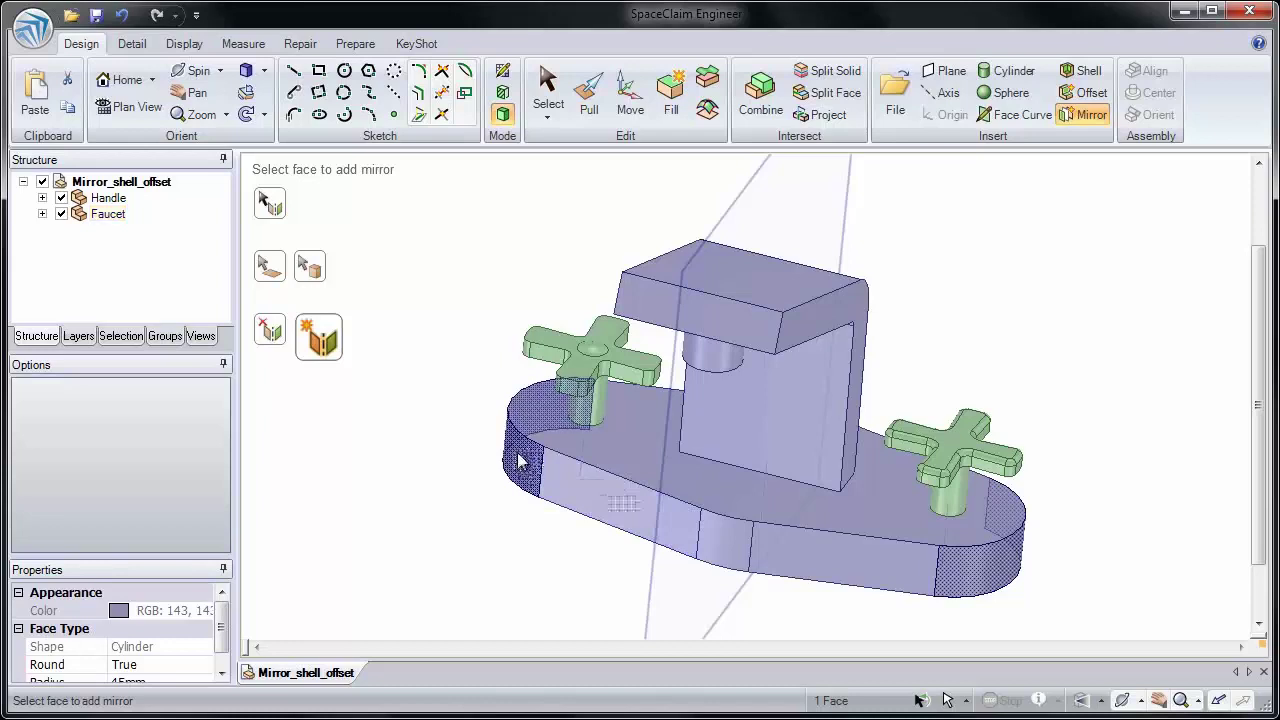
{"action": "left_click", "coordinate": [448, 474]}
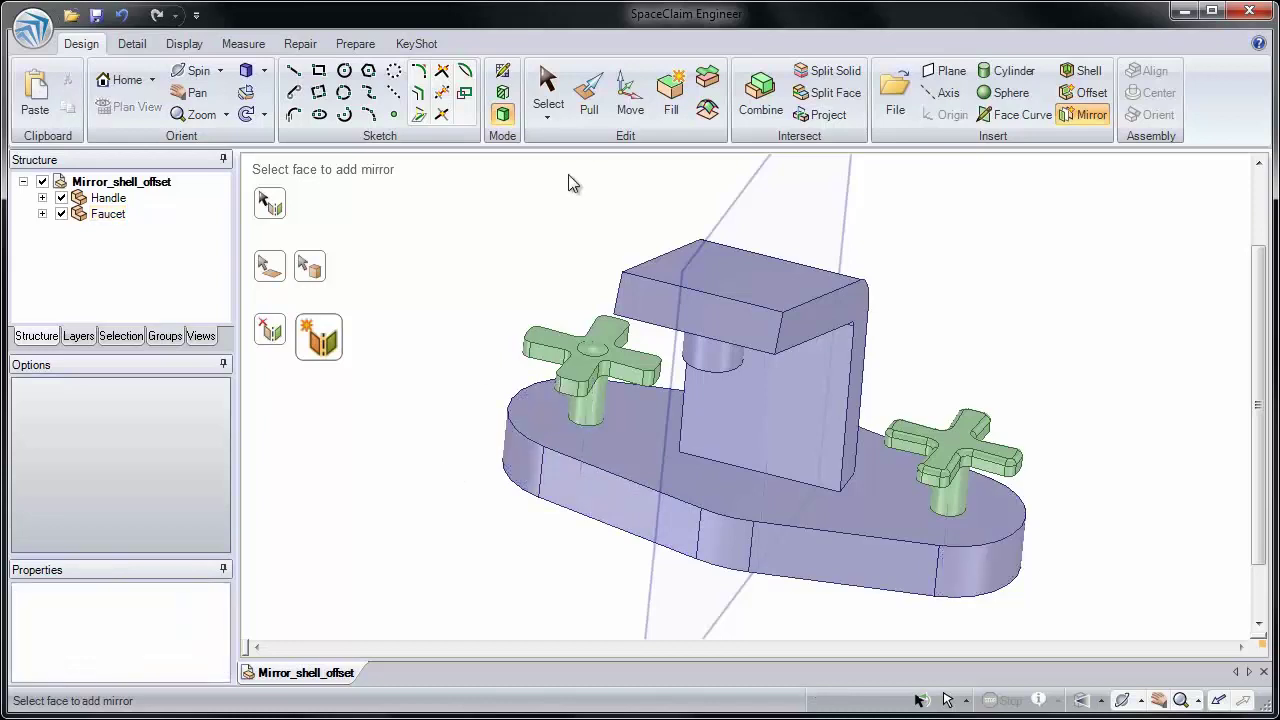
{"action": "left_click", "coordinate": [634, 106]}
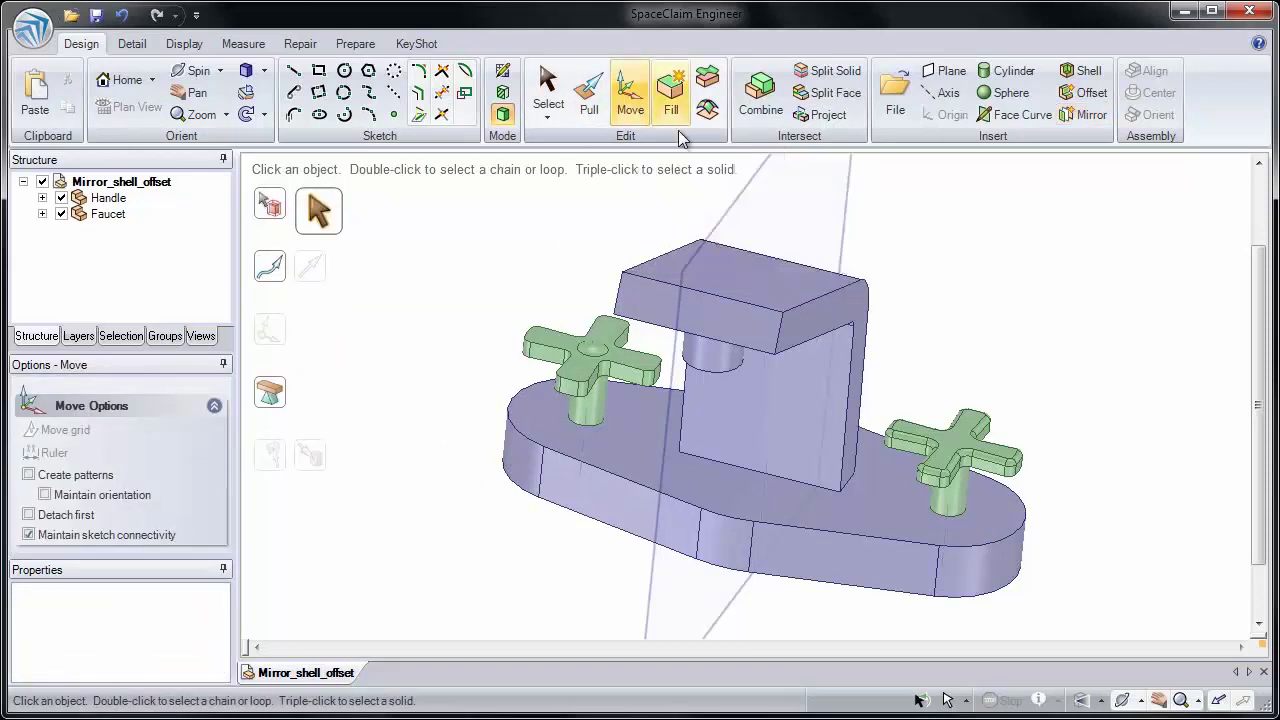
Tilt the spout's end faces by about 13°
{"action": "left_click", "coordinate": [845, 316]}
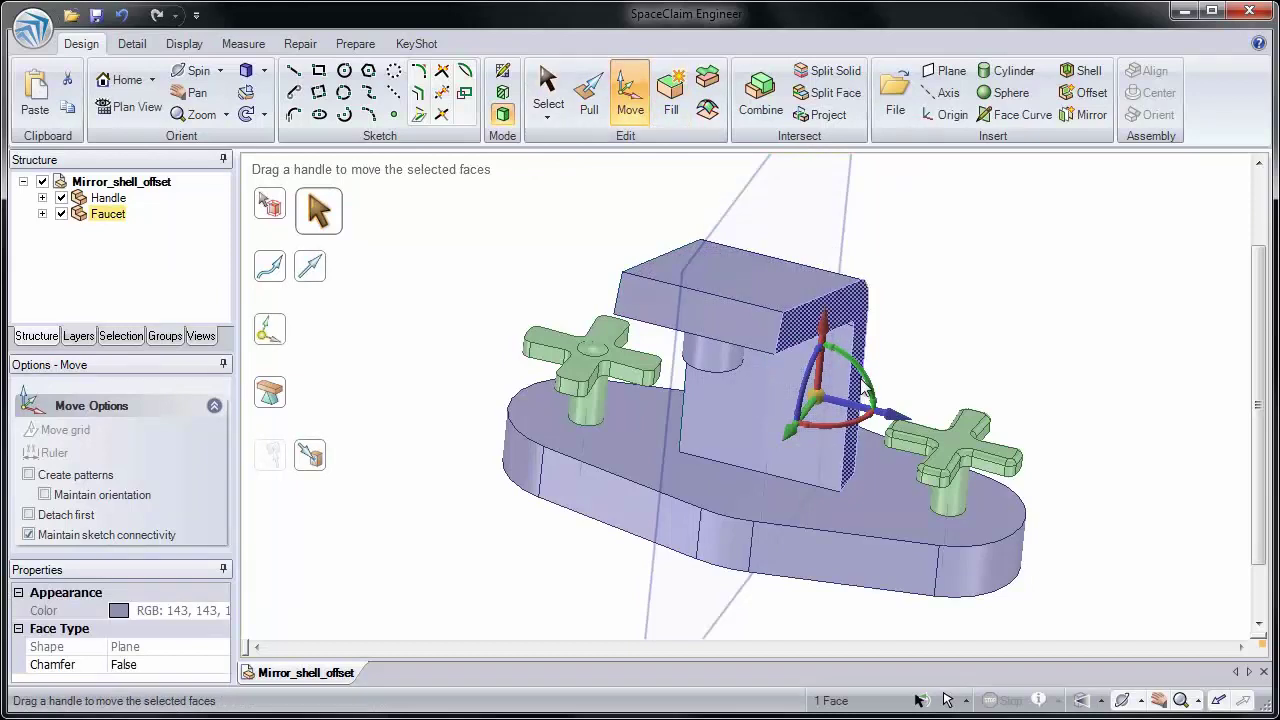
{"action": "mouse_move", "coordinate": [862, 374]}
{"action": "left_mouse_down"}
{"action": "mouse_move", "coordinate": [885, 384]}
{"action": "mouse_move", "coordinate": [866, 372]}
{"action": "mouse_move", "coordinate": [852, 405]}
{"action": "mouse_move", "coordinate": [866, 362]}
{"action": "left_mouse_up"}
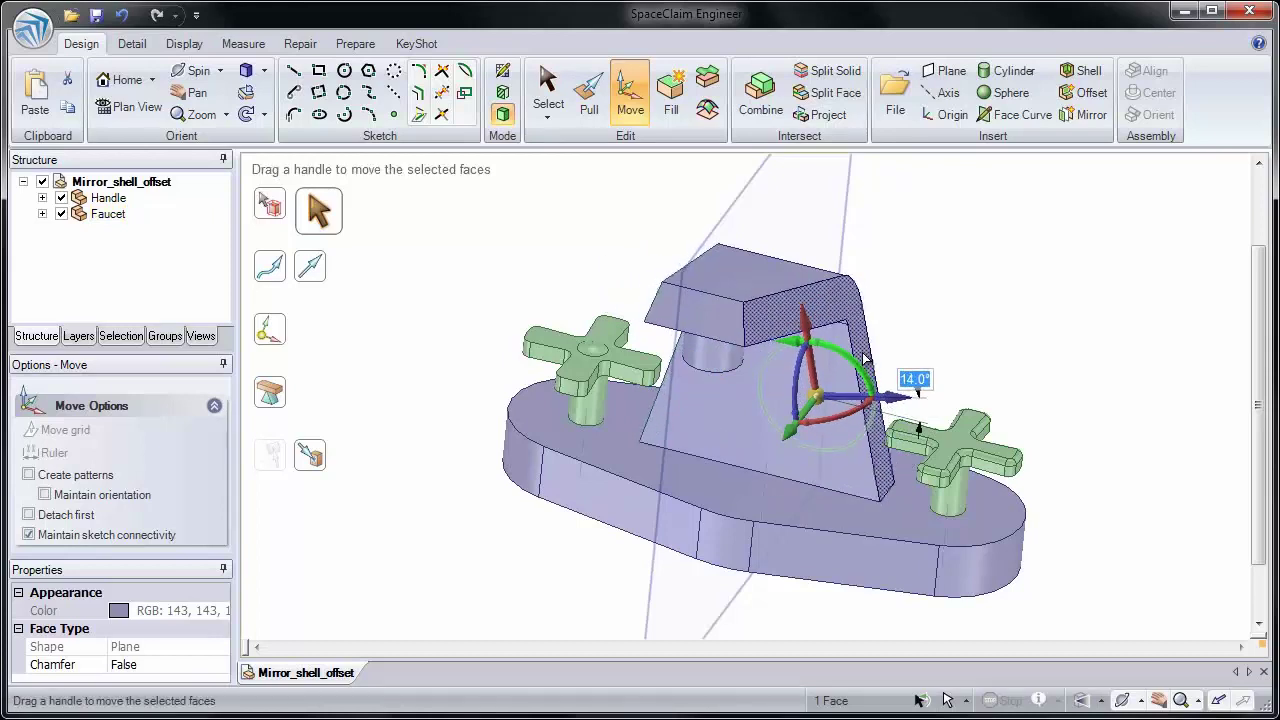
{"action": "left_click", "coordinate": [937, 337]}
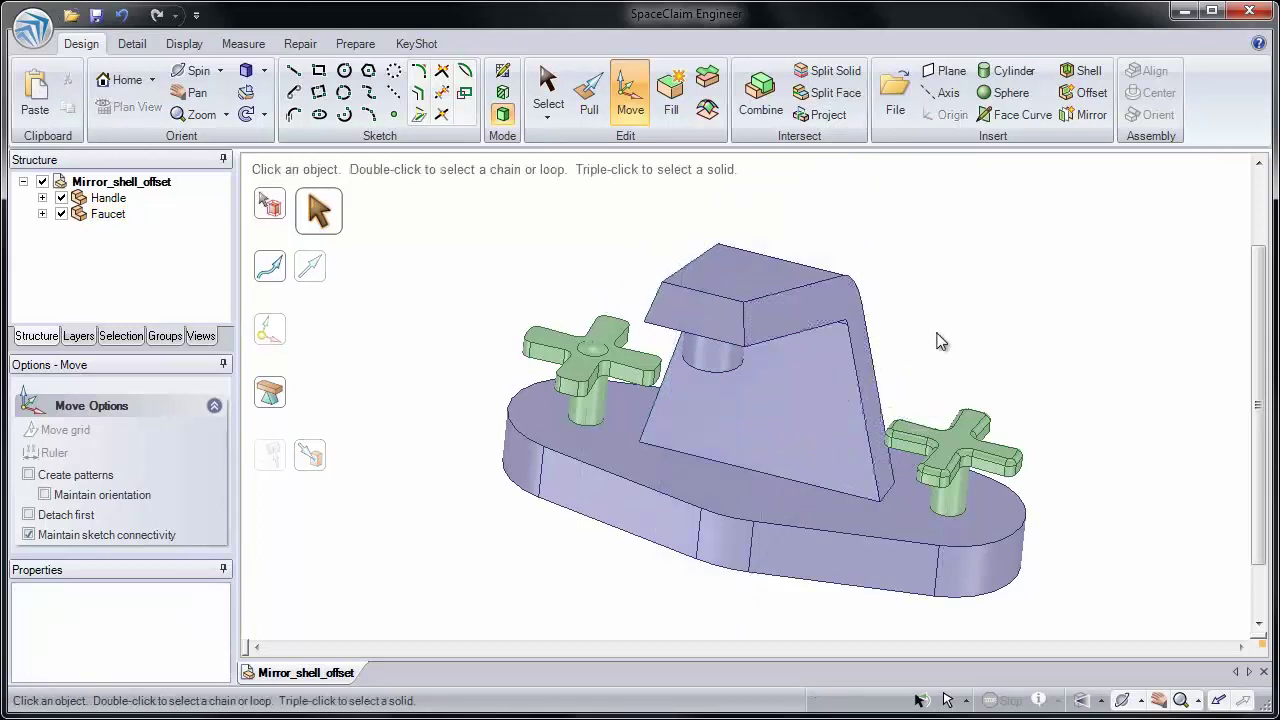
Move the base's rounded end face 12.47 mm, lengthening both ends symmetrically
{"action": "left_click", "coordinate": [990, 578]}
{"action": "mouse_move", "coordinate": [920, 578]}
{"action": "left_mouse_down"}
{"action": "mouse_move", "coordinate": [948, 540]}
{"action": "mouse_move", "coordinate": [900, 623]}
{"action": "mouse_move", "coordinate": [885, 545]}
{"action": "mouse_move", "coordinate": [920, 578]}
{"action": "mouse_move", "coordinate": [930, 568]}
{"action": "left_mouse_up"}
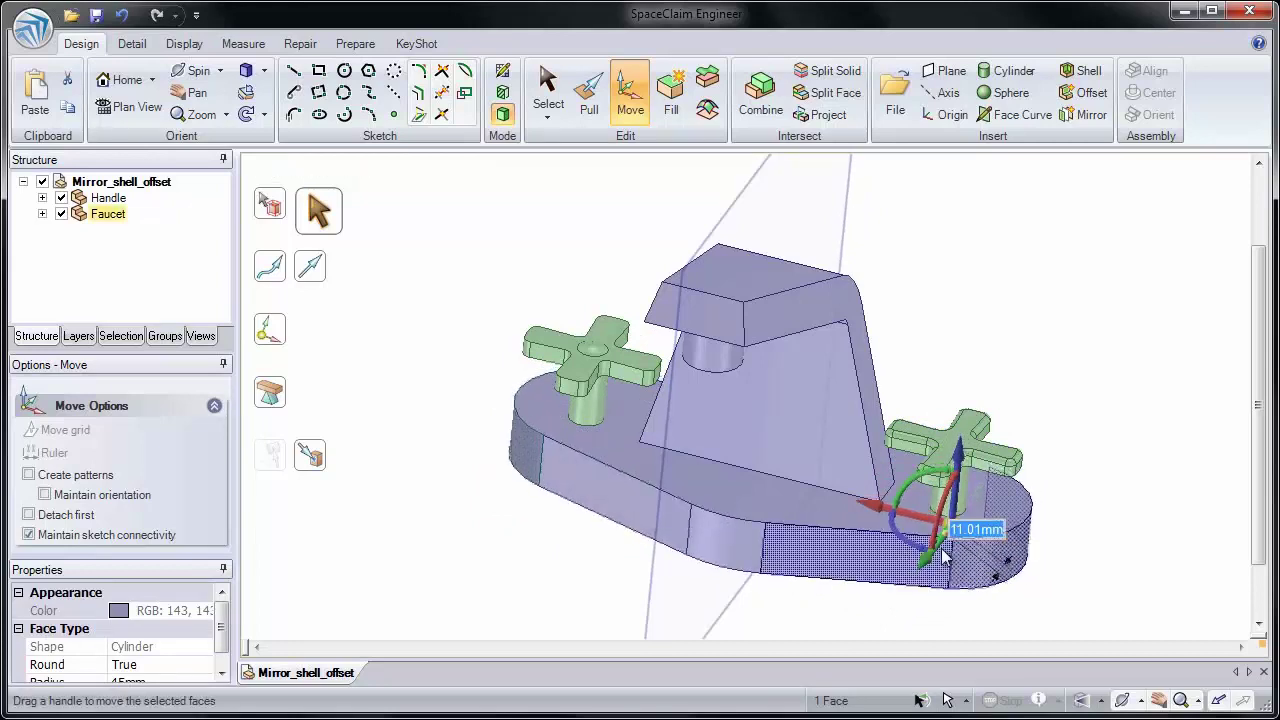
{"action": "left_click", "coordinate": [1090, 357]}
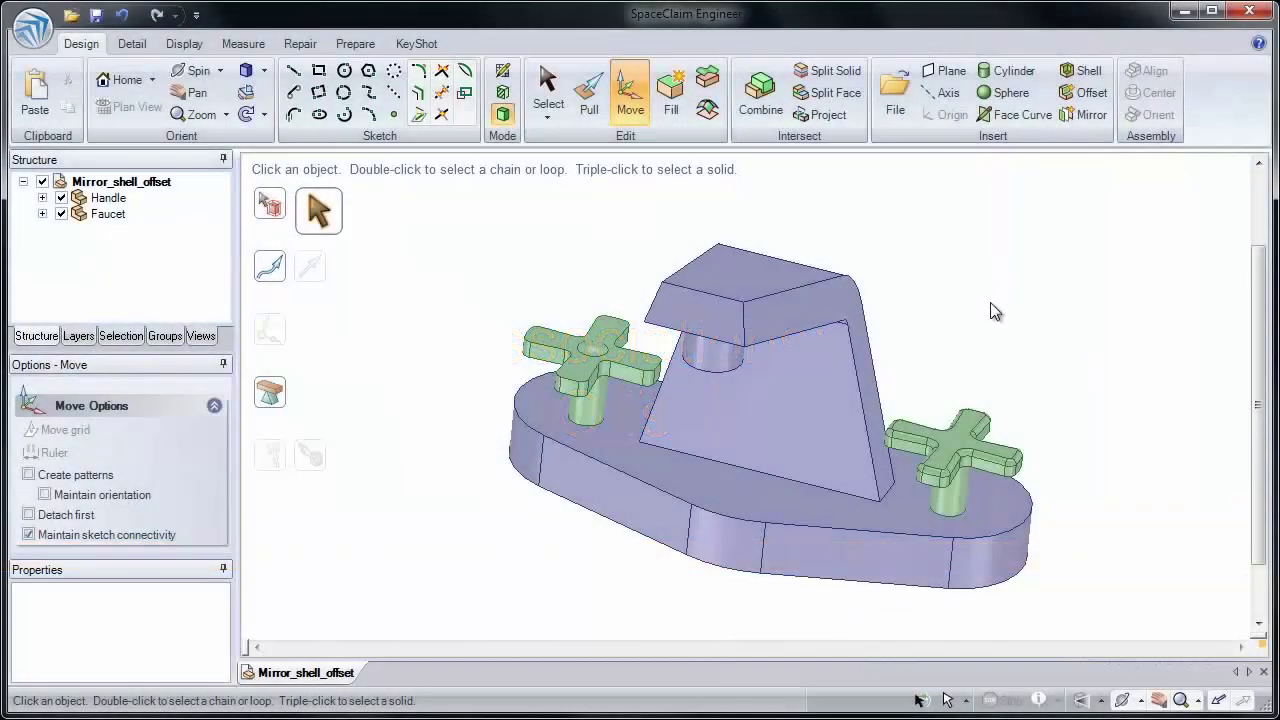
{"action": "middle_click_drag", "start_coordinate": [987, 310], "coordinate": [895, 285]}
{"action": "left_click", "coordinate": [592, 104]}
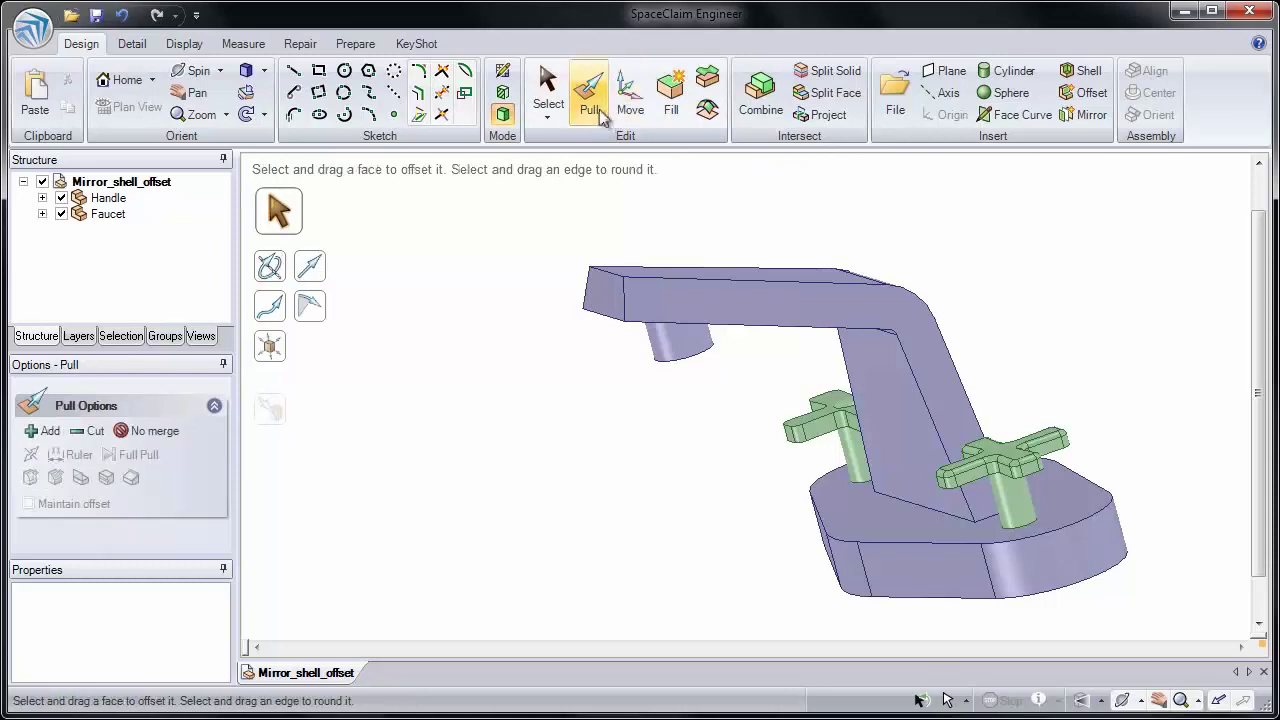
{"action": "left_click", "coordinate": [763, 274]}
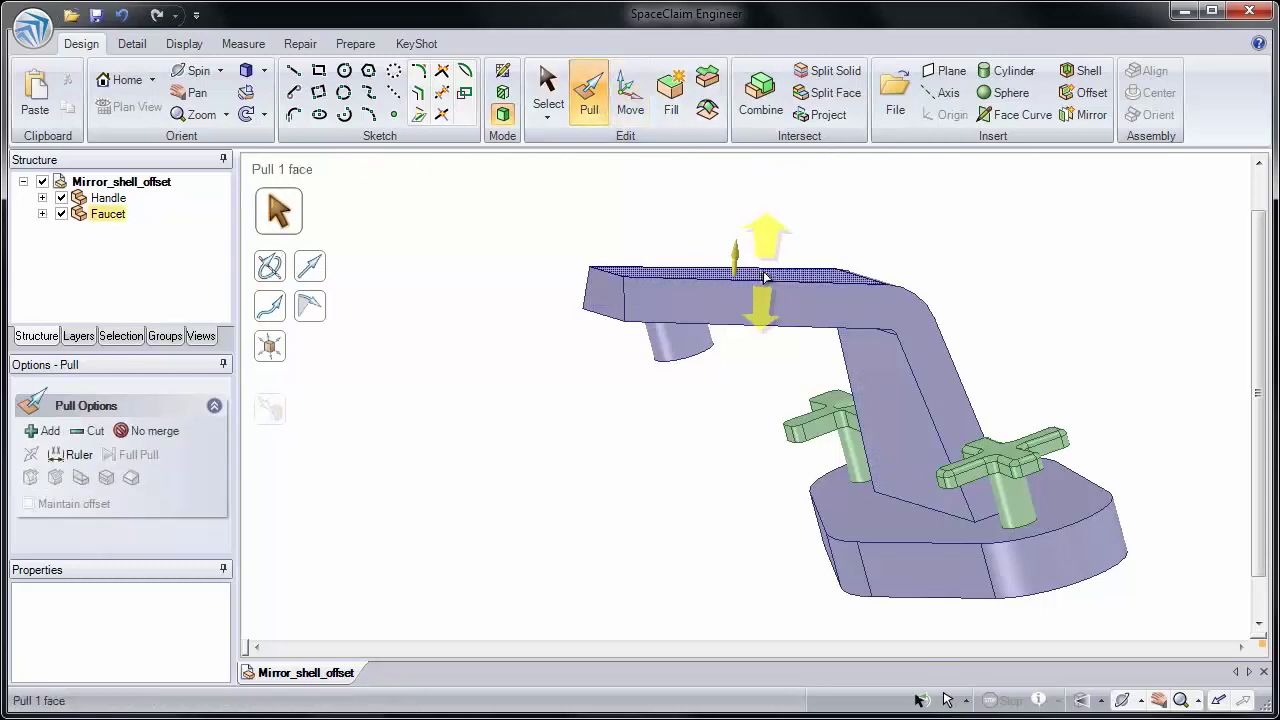
{"action": "left_click_drag", "start_coordinate": [660, 248], "coordinate": [662, 191]}
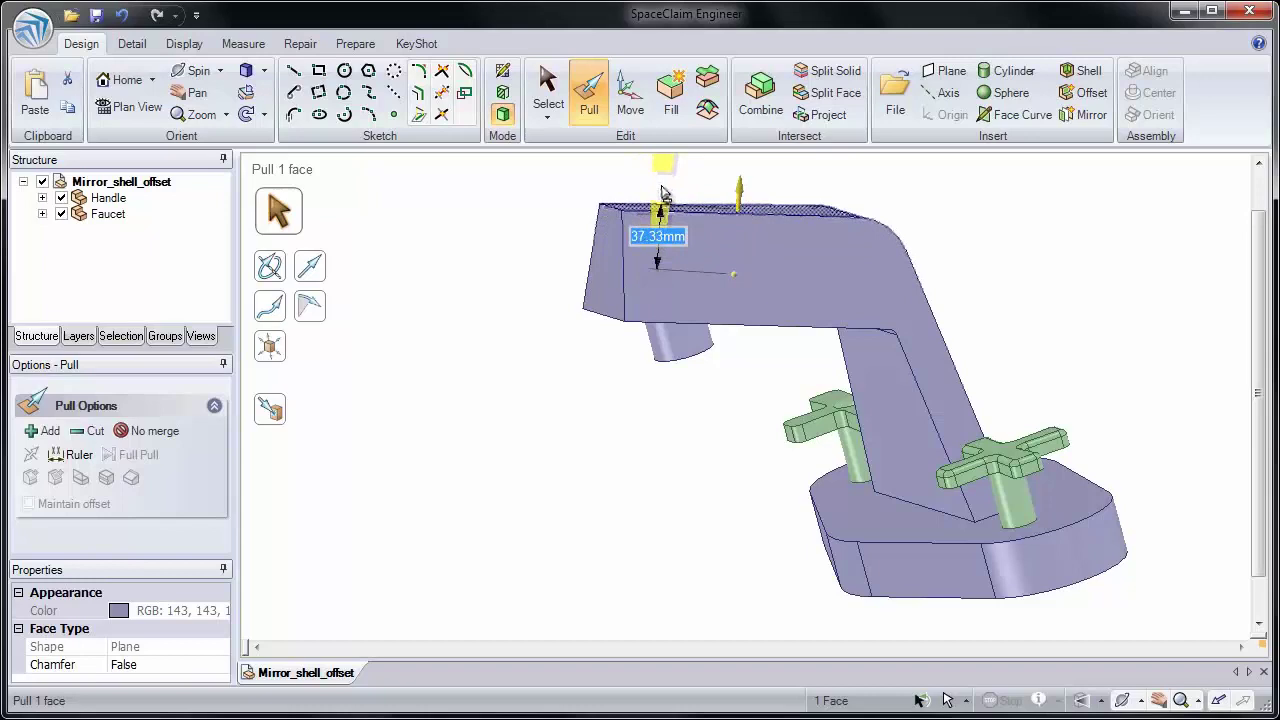
{"action": "key", "text": "Escape"}
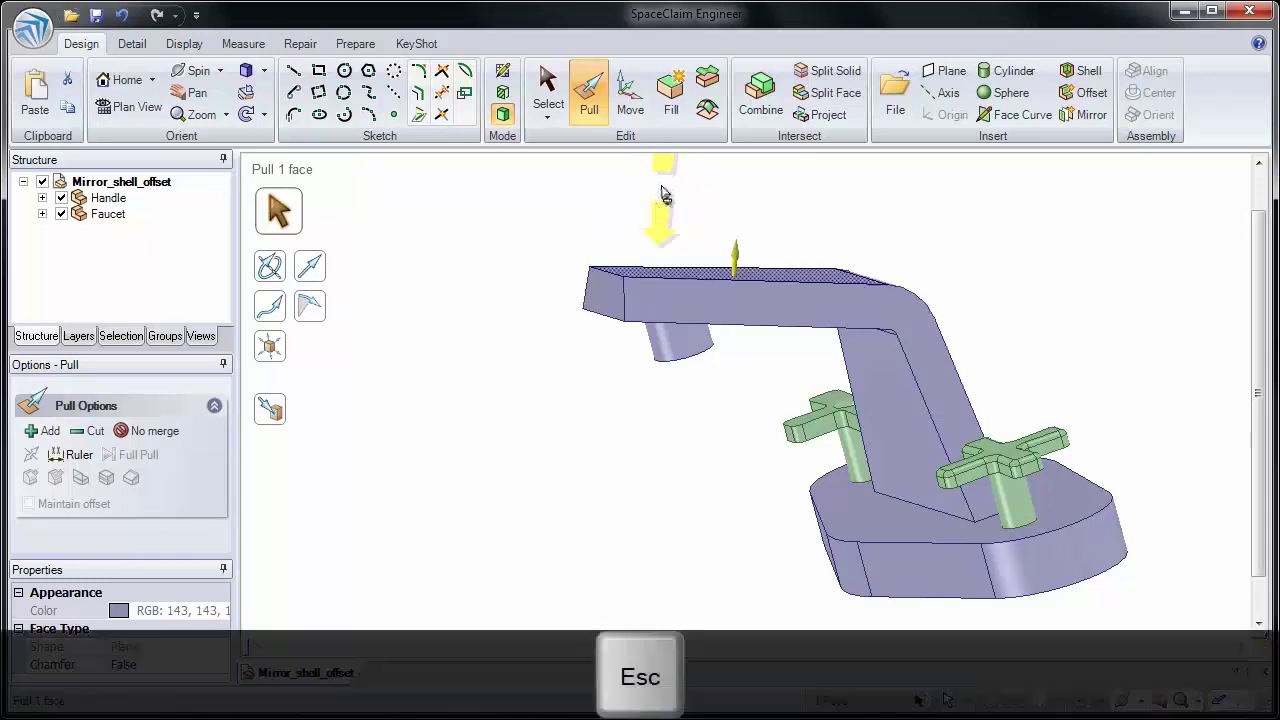
{"action": "key", "text": "Escape"}
{"action": "middle_click_drag", "start_coordinate": [766, 206], "coordinate": [760, 235]}
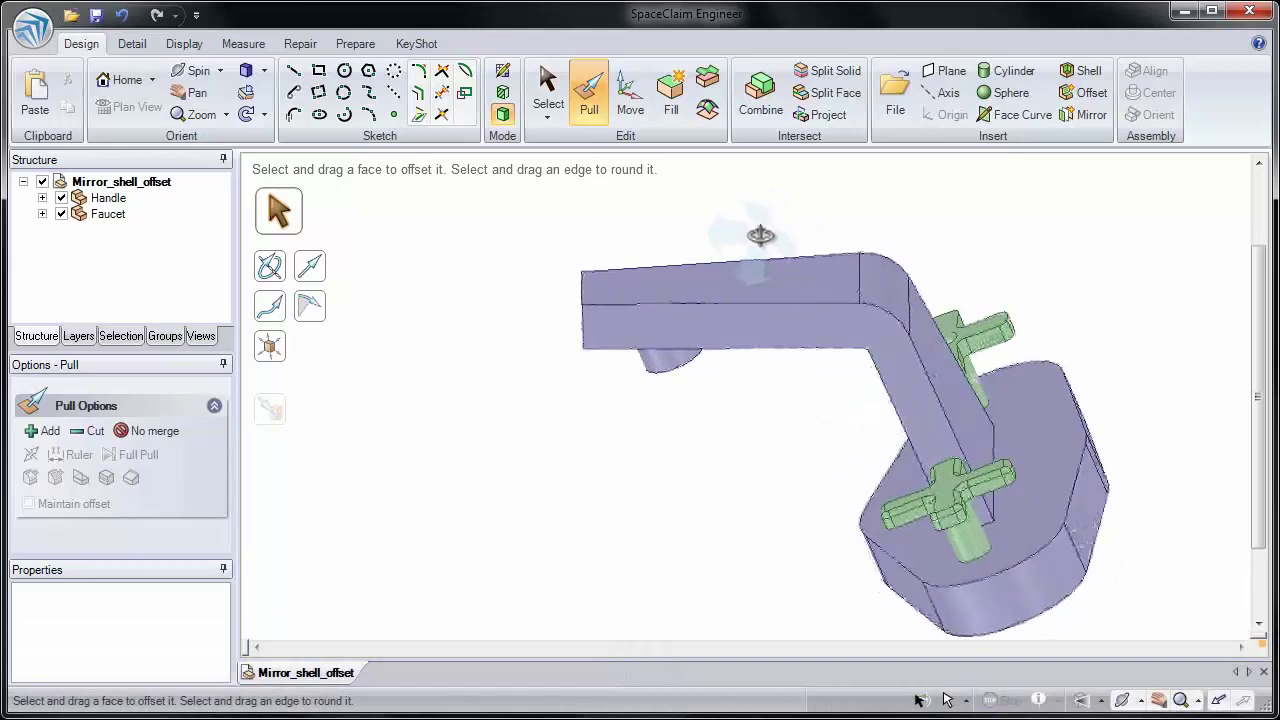
{"action": "left_click", "coordinate": [763, 310]}
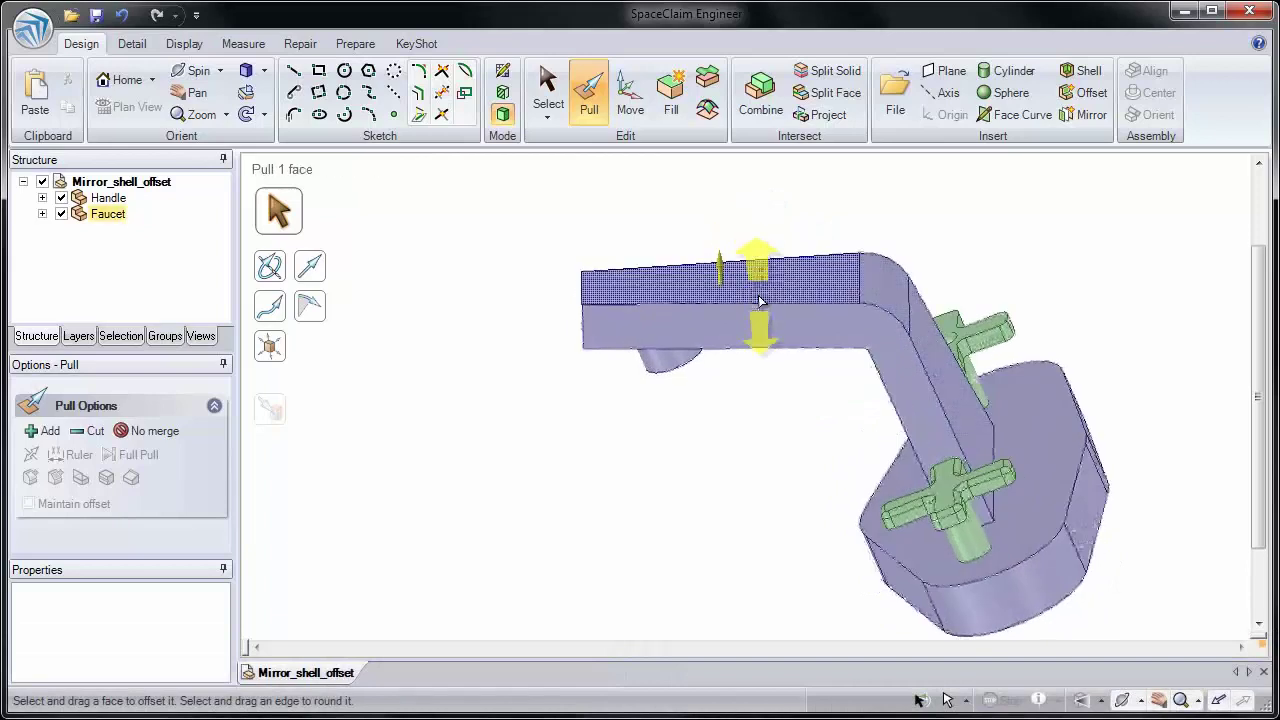
{"action": "middle_click_drag", "start_coordinate": [763, 347], "coordinate": [775, 310]}
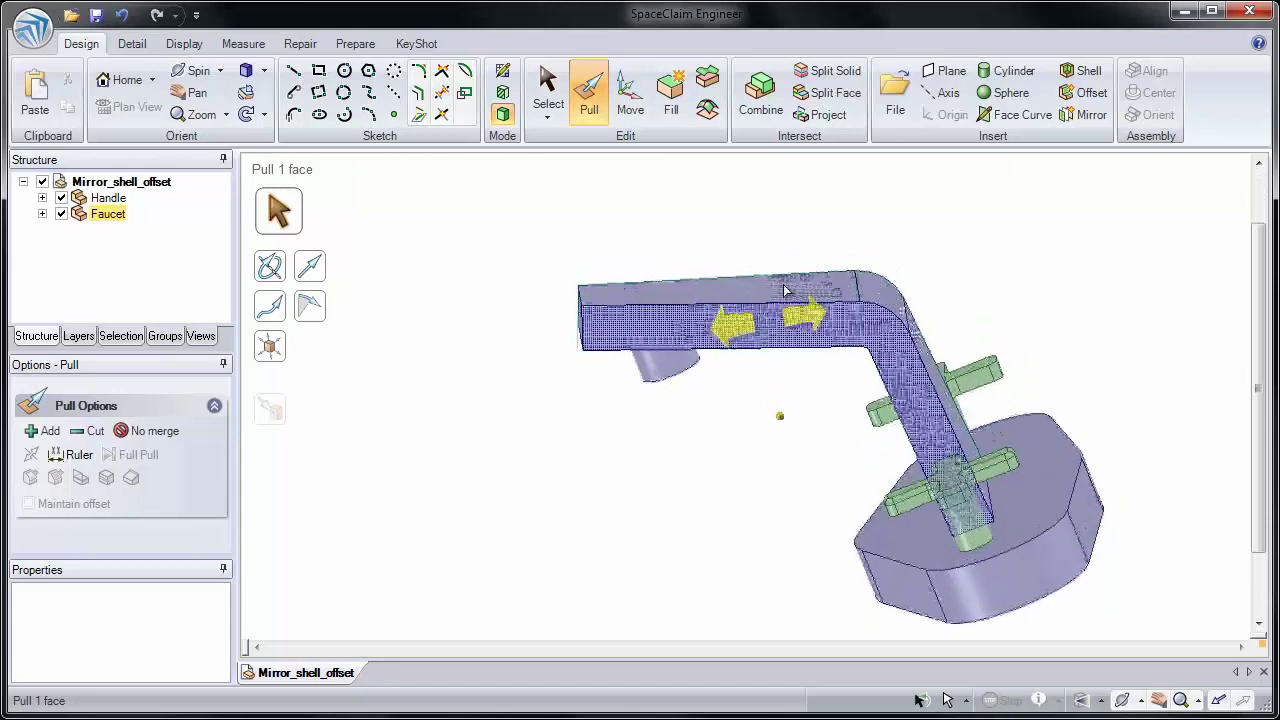
{"action": "left_click", "coordinate": [820, 237]}
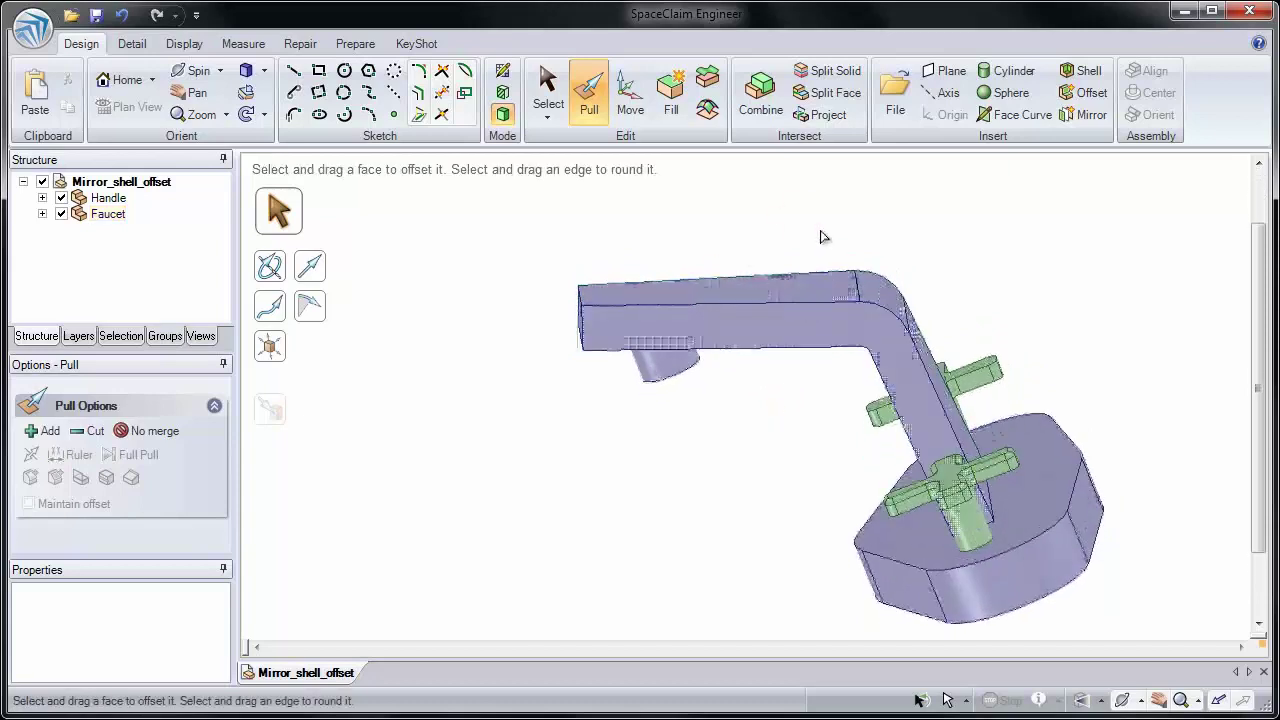
Create an offset relationship between the spout's top face and its opposite face, toggling the baseline
{"action": "left_click", "coordinate": [1085, 95]}
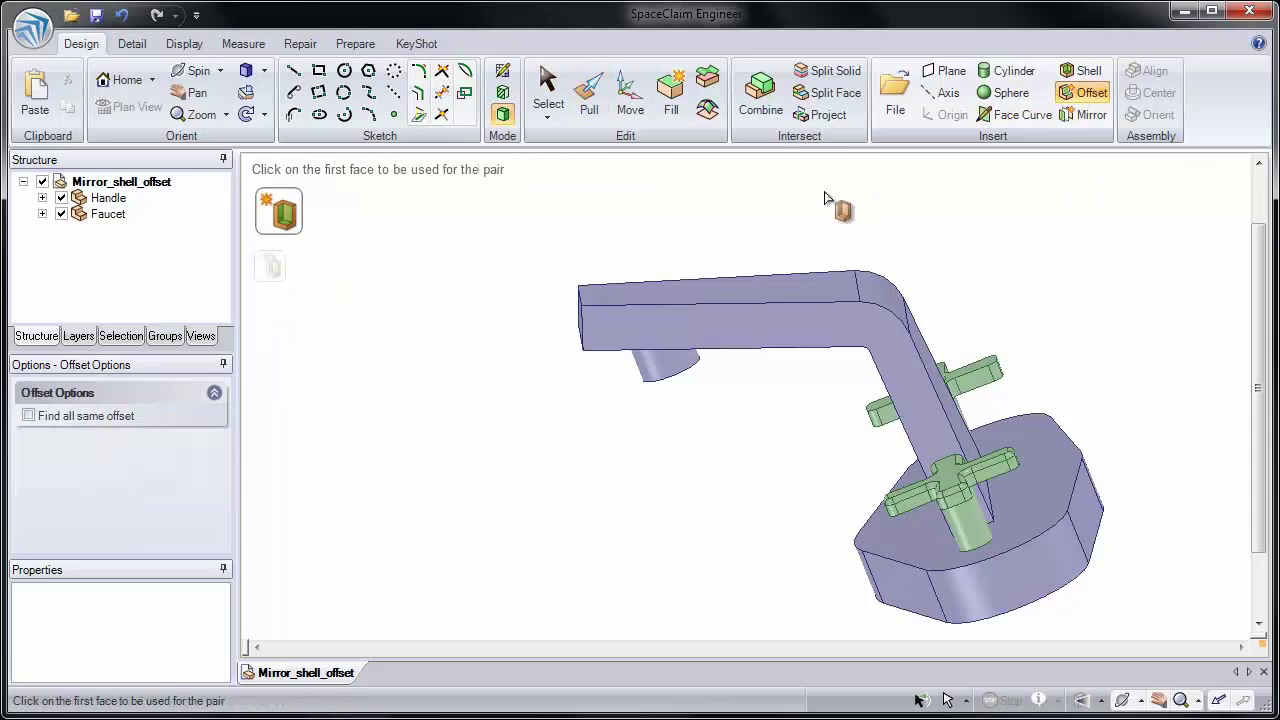
{"action": "middle_click_drag", "start_coordinate": [829, 217], "coordinate": [810, 235]}
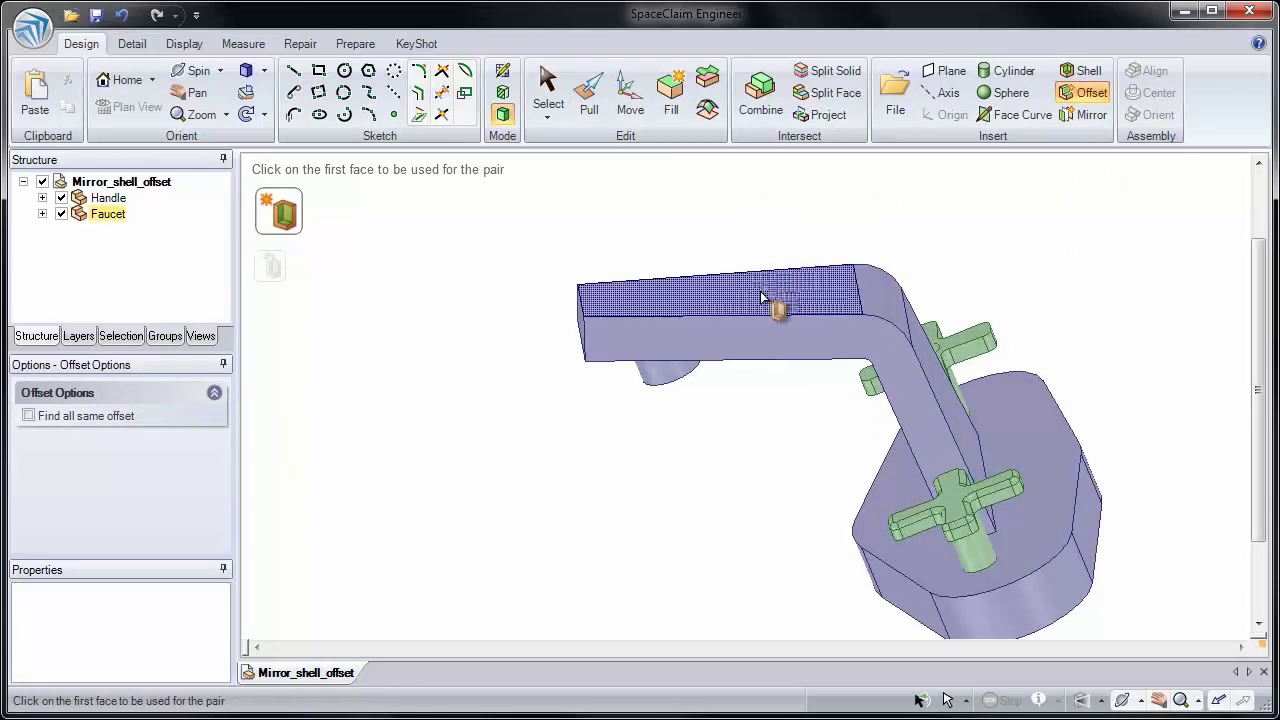
{"action": "left_click", "coordinate": [711, 295]}
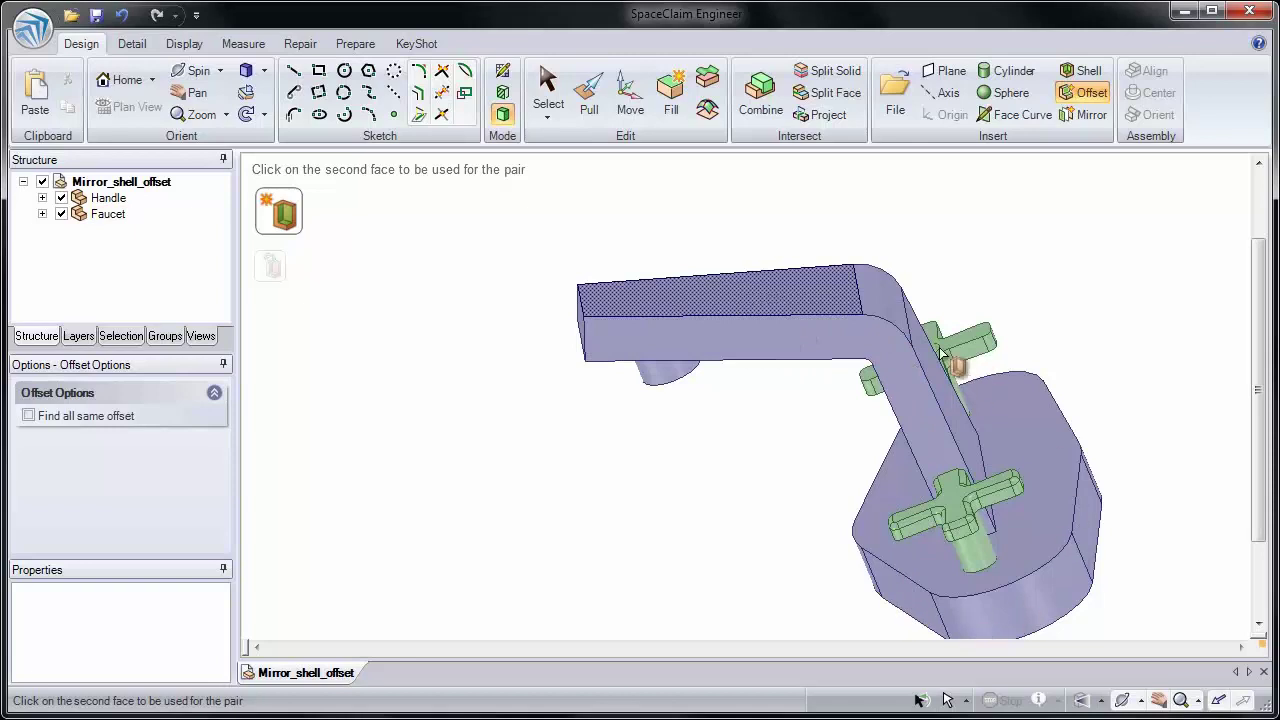
{"action": "left_click", "coordinate": [778, 346]}
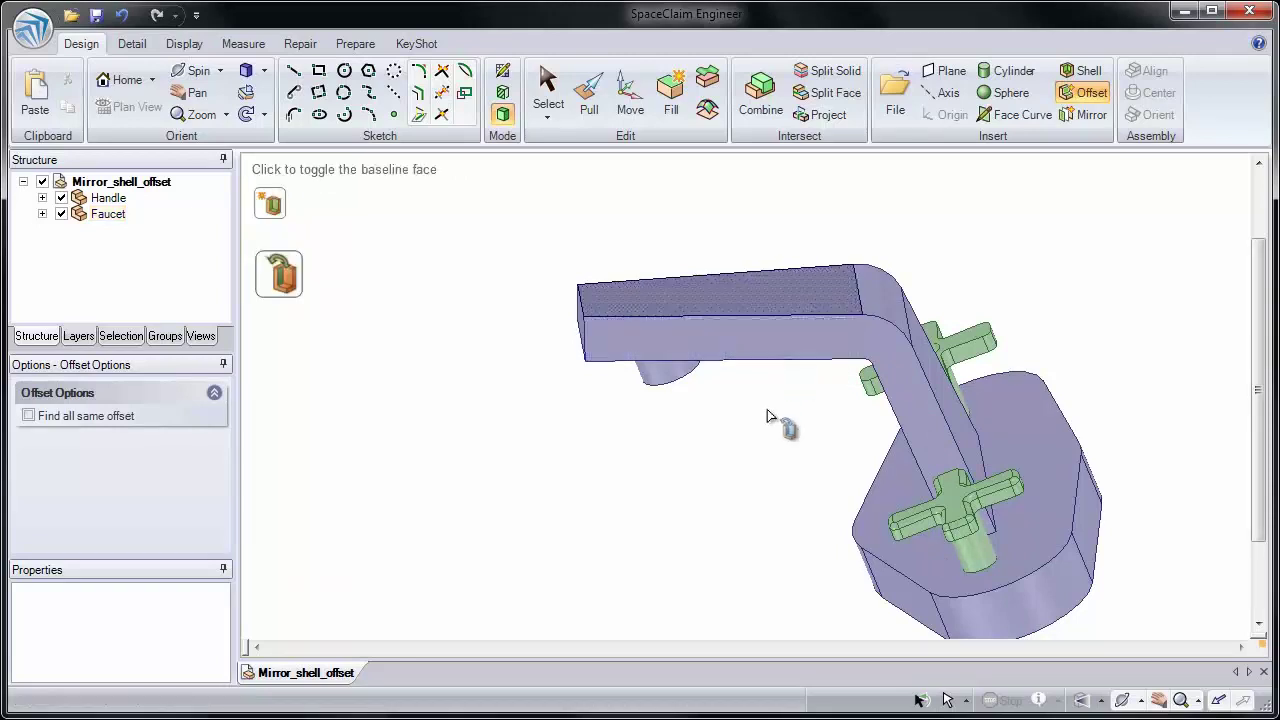
{"action": "mouse_move", "coordinate": [767, 410]}
{"action": "middle_mouse_down"}
{"action": "mouse_move", "coordinate": [766, 369]}
{"action": "mouse_move", "coordinate": [769, 418]}
{"action": "middle_mouse_up"}
{"action": "left_click", "coordinate": [772, 297]}
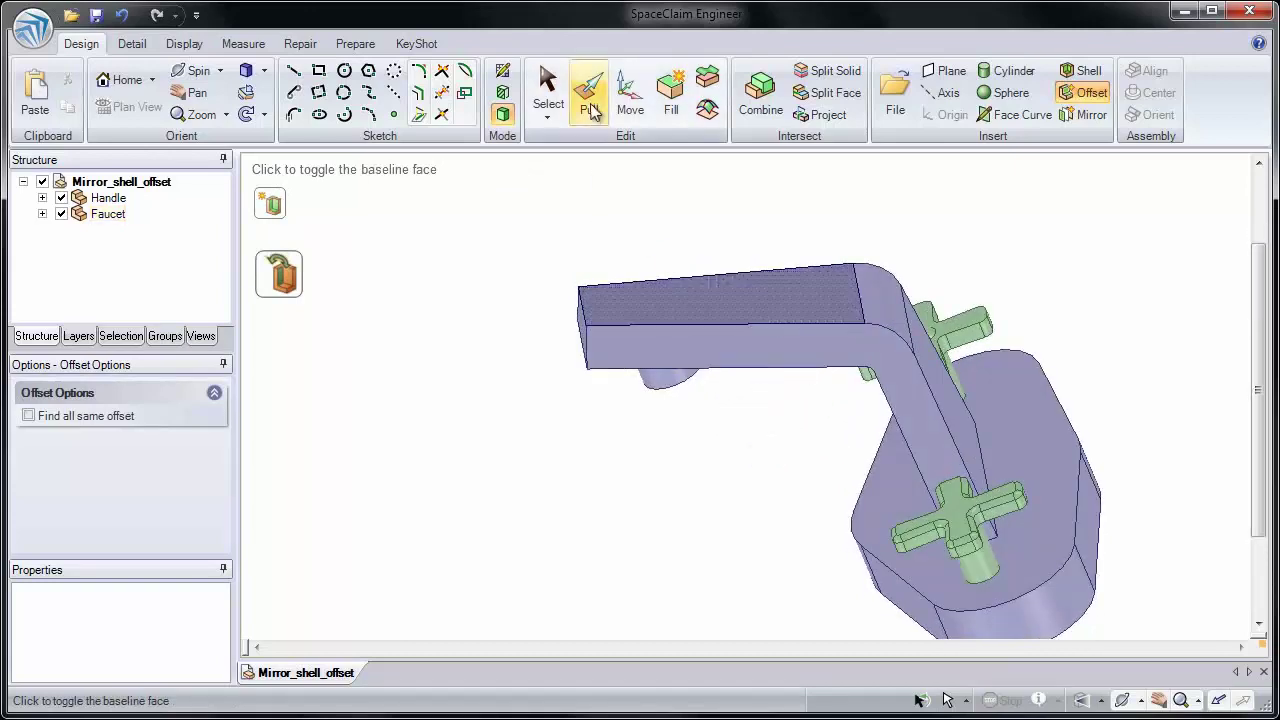
Test-pull the spout's top face with the offset held, then cancel the pull
{"action": "left_click", "coordinate": [589, 92]}
{"action": "left_click", "coordinate": [766, 288]}
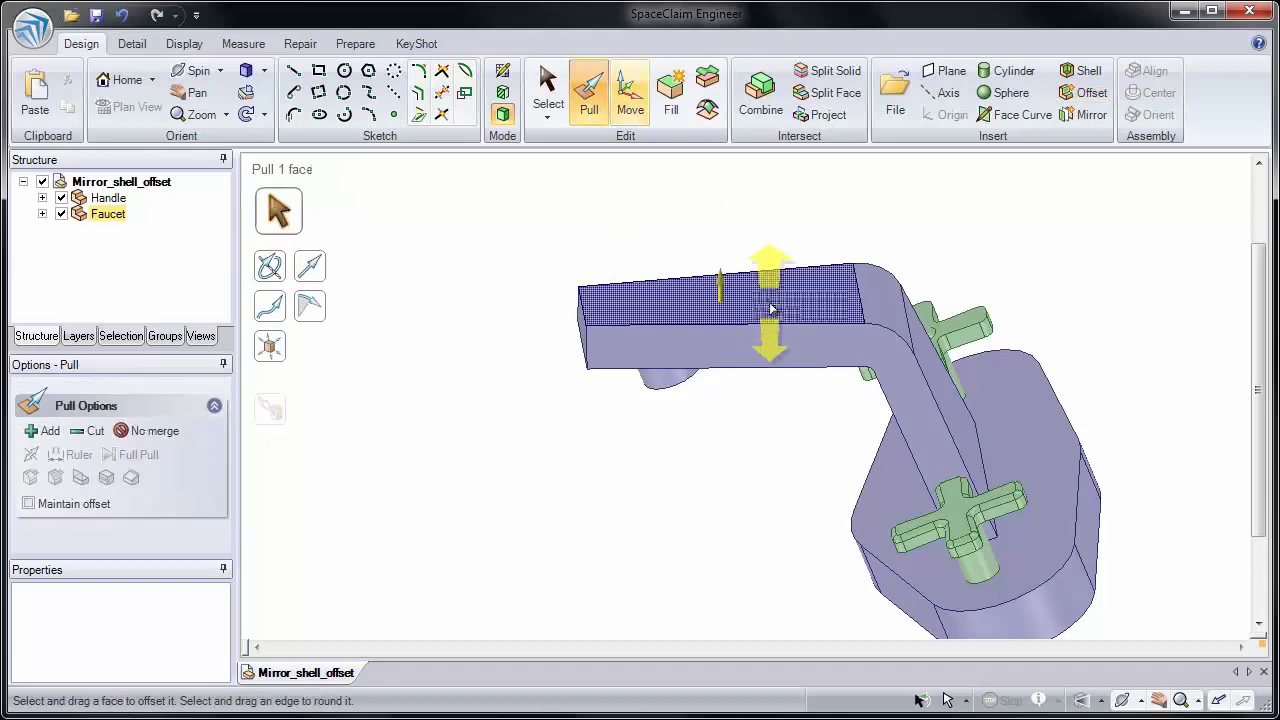
{"action": "left_click_drag", "start_coordinate": [766, 288], "coordinate": [764, 253]}
{"action": "key", "text": "Escape"}
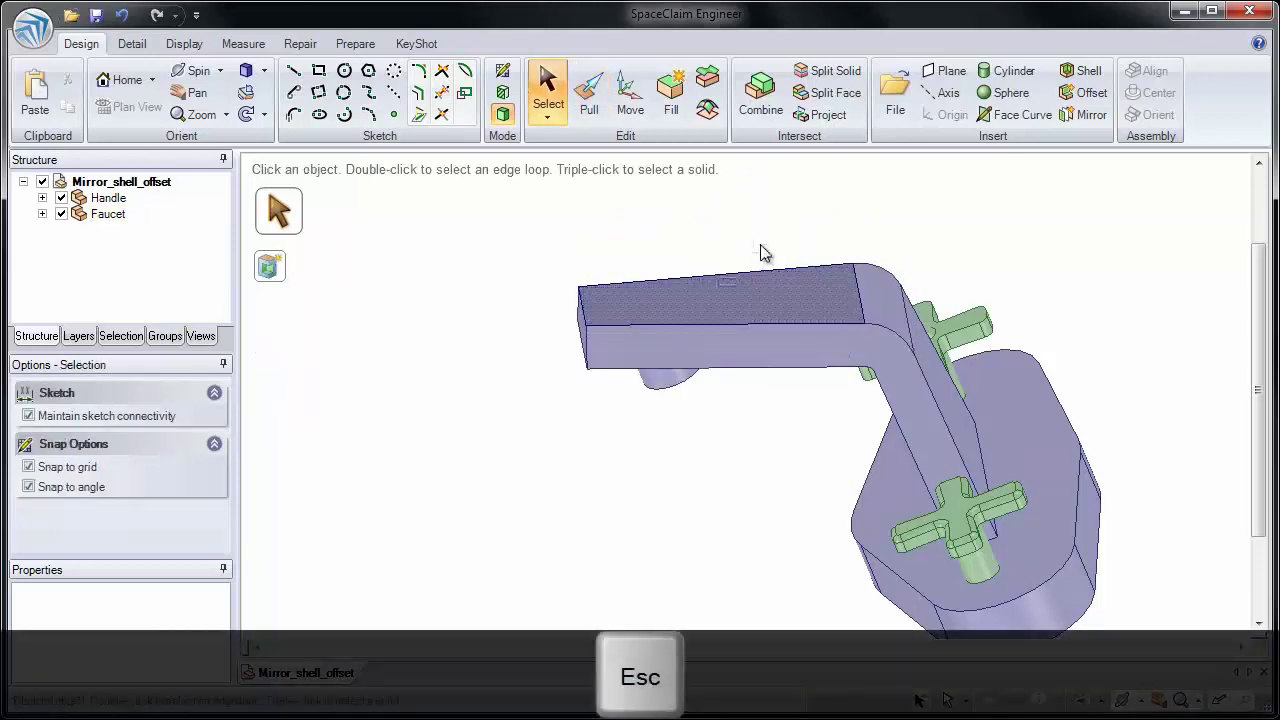
Undo the offset setup step from the Undo list and reopen the Offset tool
{"action": "left_click", "coordinate": [740, 290]}
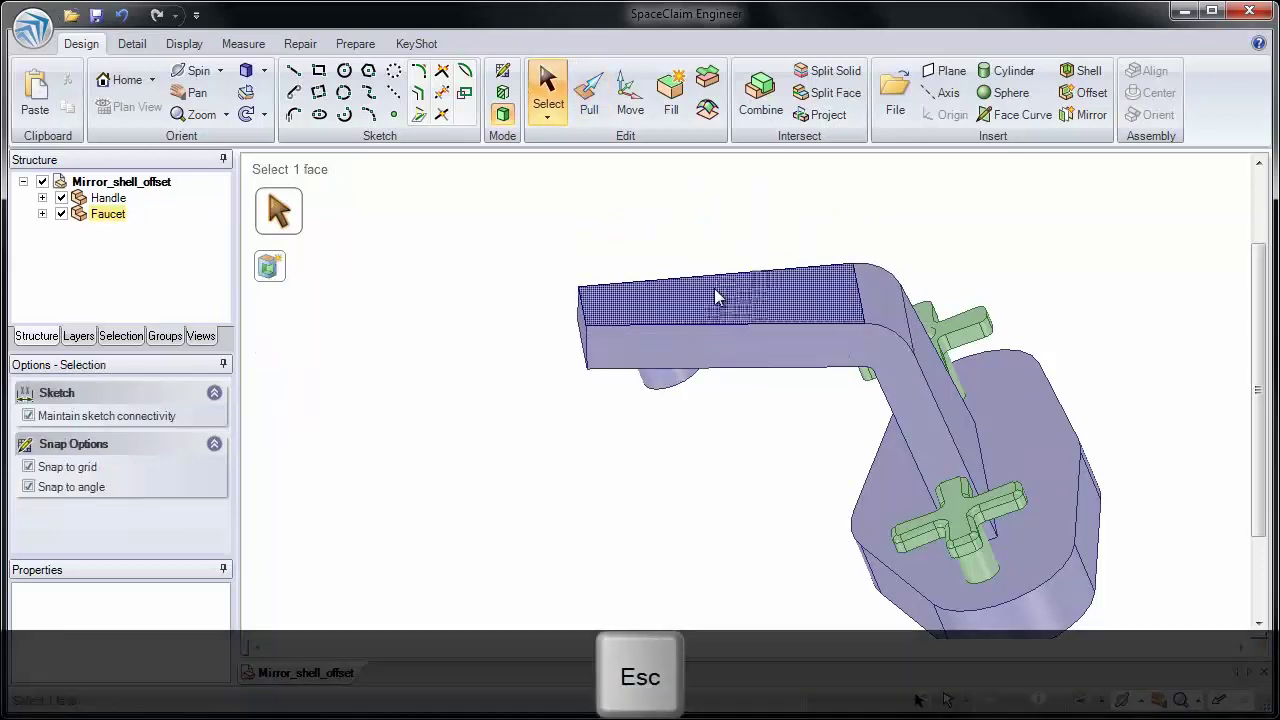
{"action": "left_click", "coordinate": [546, 273]}
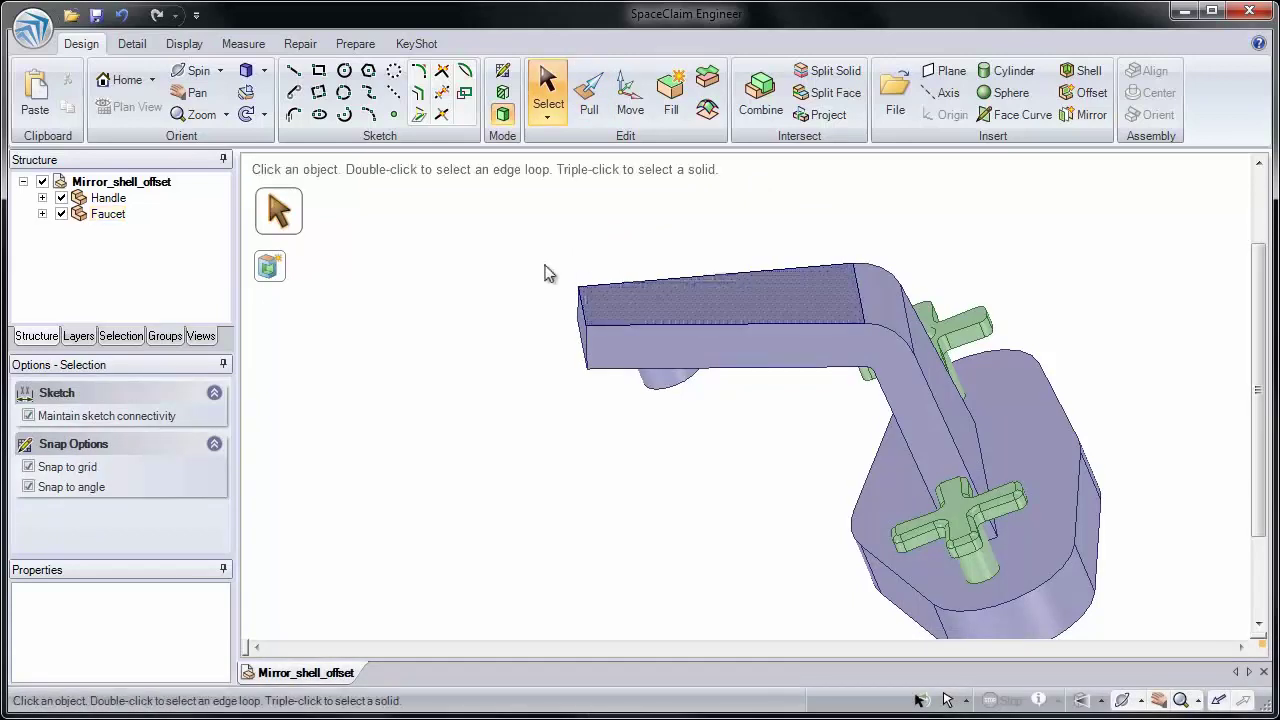
{"action": "left_click", "coordinate": [139, 16]}
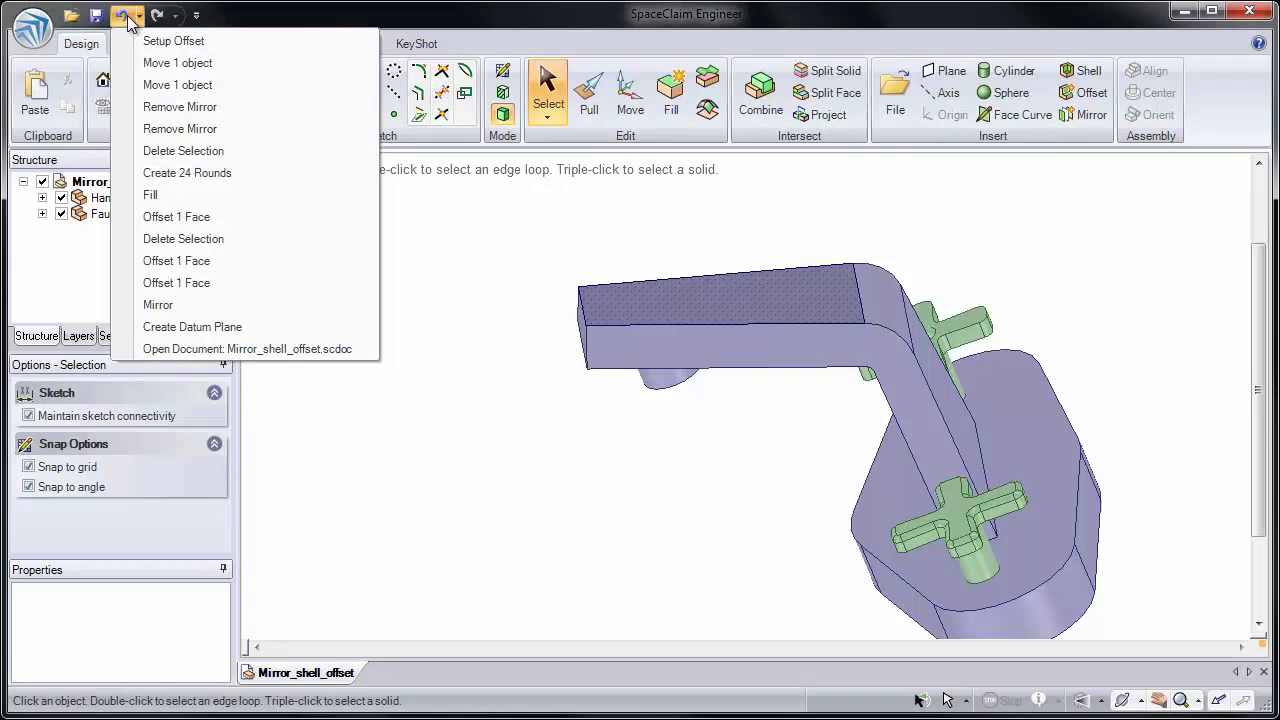
{"action": "left_click", "coordinate": [123, 17]}
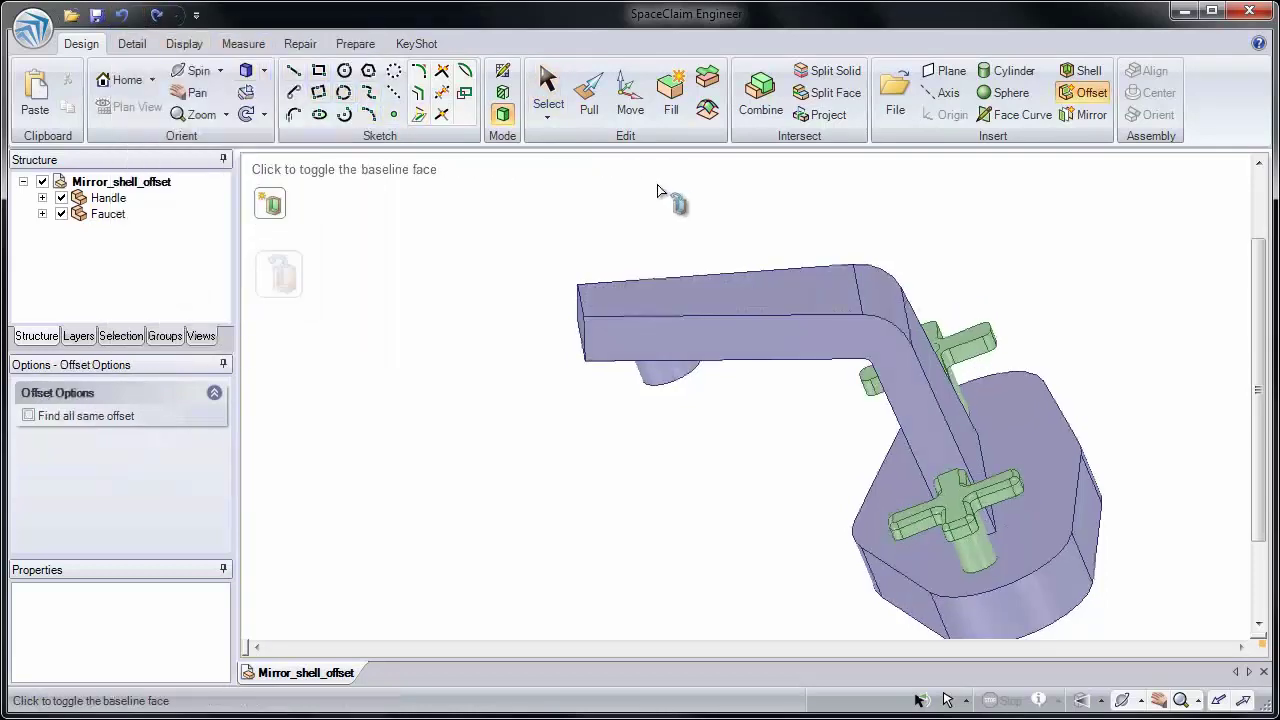
{"action": "left_click", "coordinate": [1079, 93]}
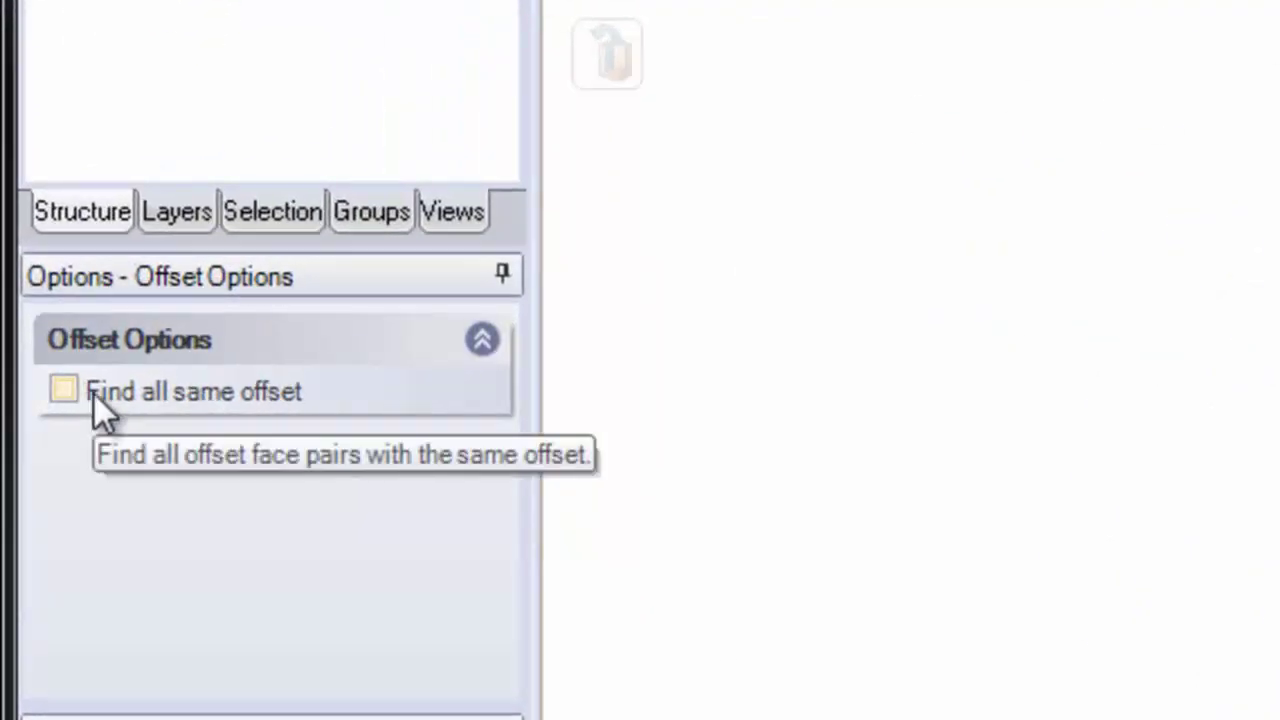
Find same-offset face pairs, pair the spout's top and front faces, and toggle the baseline
{"action": "left_click", "coordinate": [91, 390]}
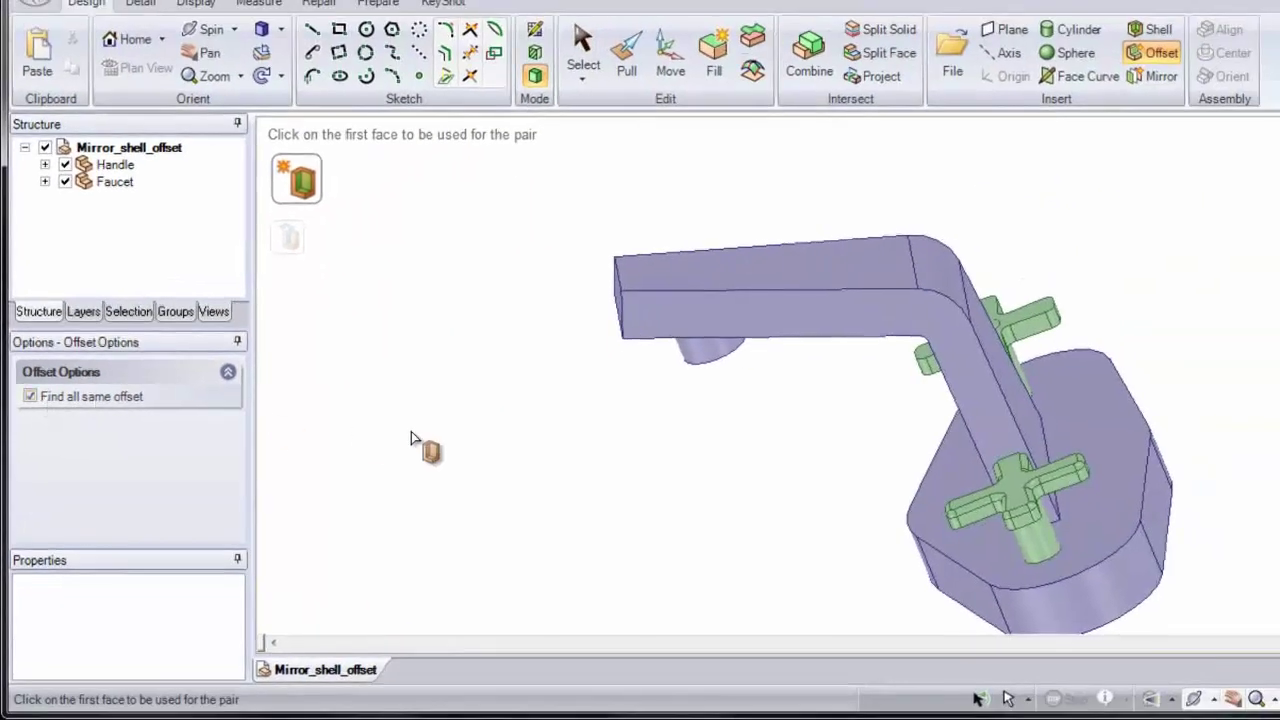
{"action": "mouse_move", "coordinate": [574, 426]}
{"action": "middle_mouse_down"}
{"action": "mouse_move", "coordinate": [563, 417]}
{"action": "mouse_move", "coordinate": [590, 430]}
{"action": "middle_mouse_up"}
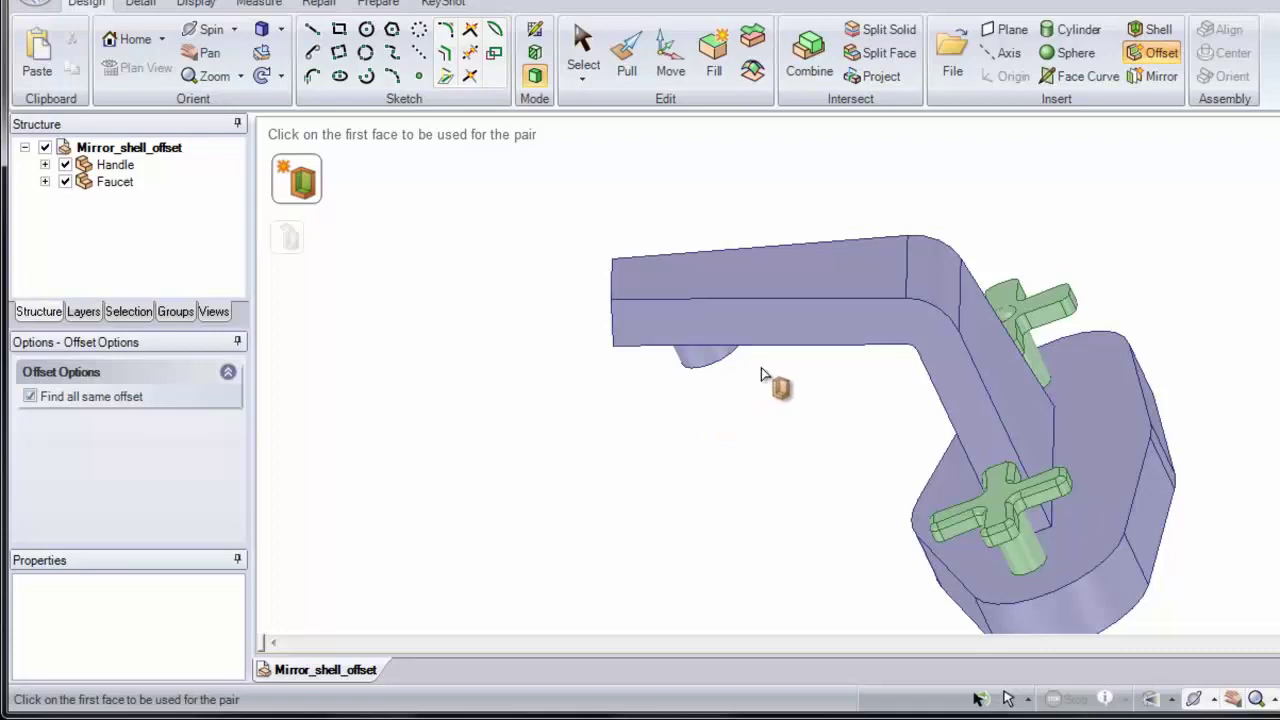
{"action": "left_click", "coordinate": [818, 279]}
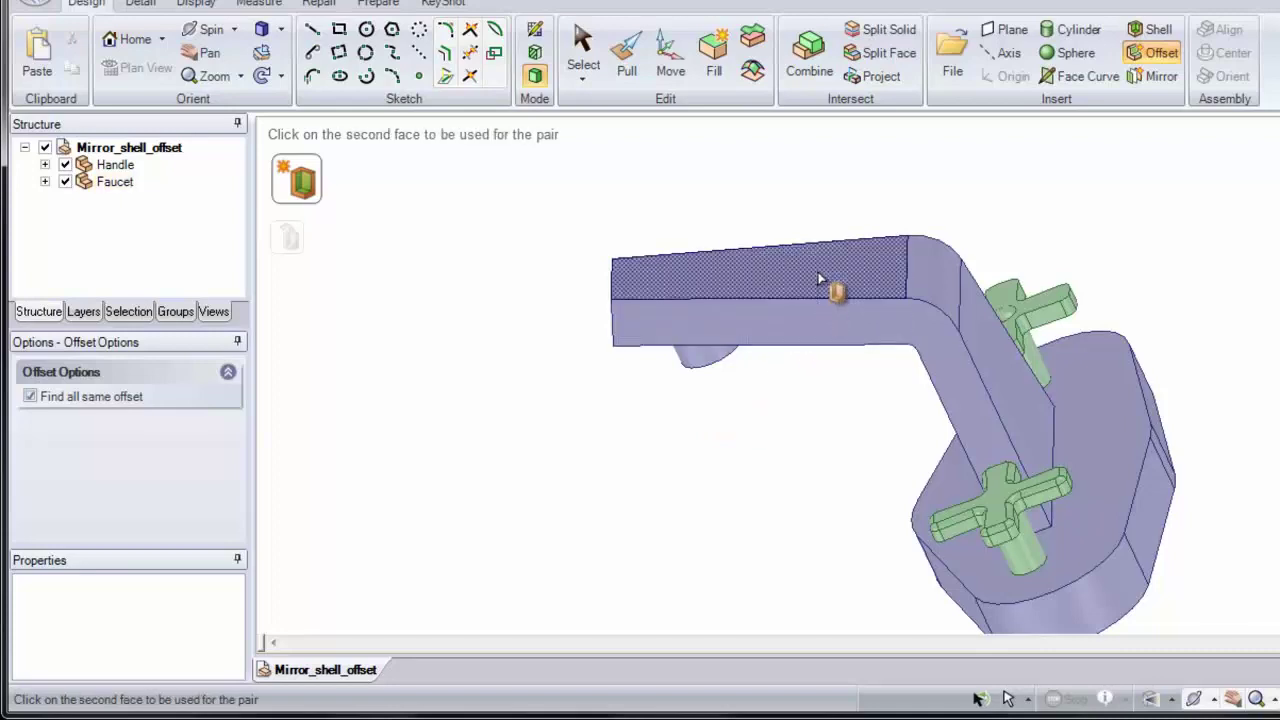
{"action": "left_click", "coordinate": [815, 324]}
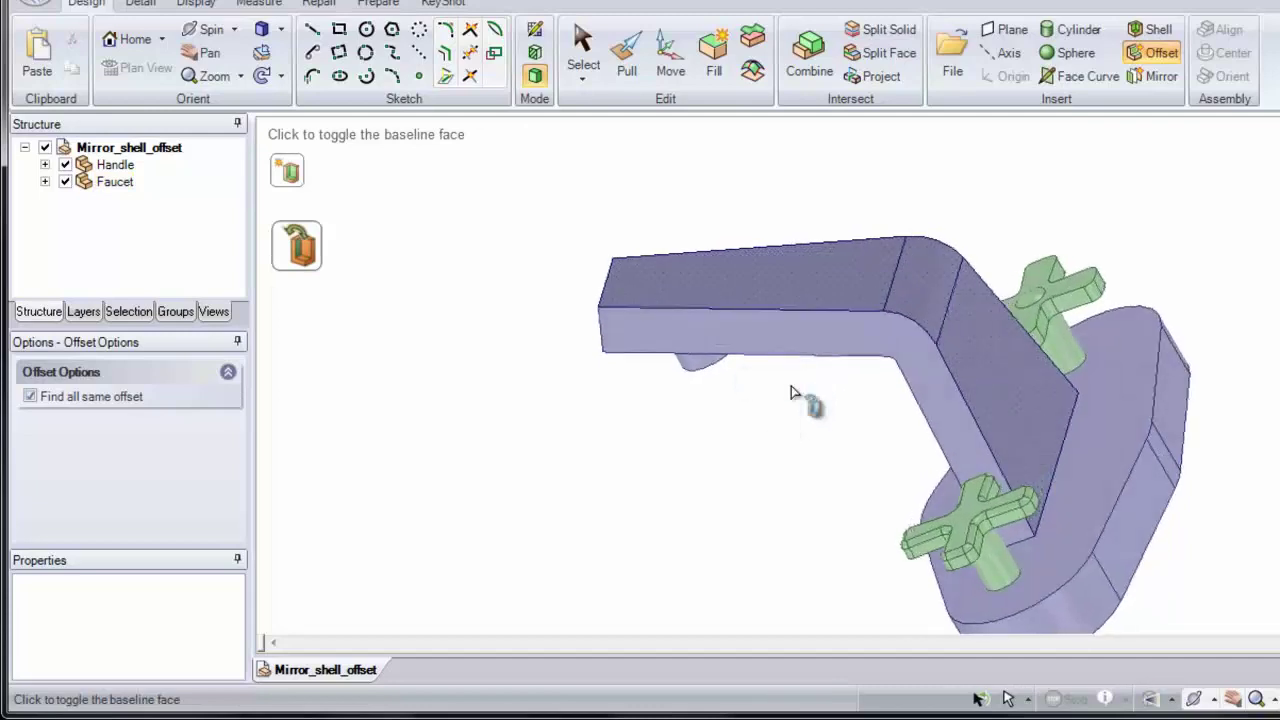
{"action": "left_click", "coordinate": [972, 355]}
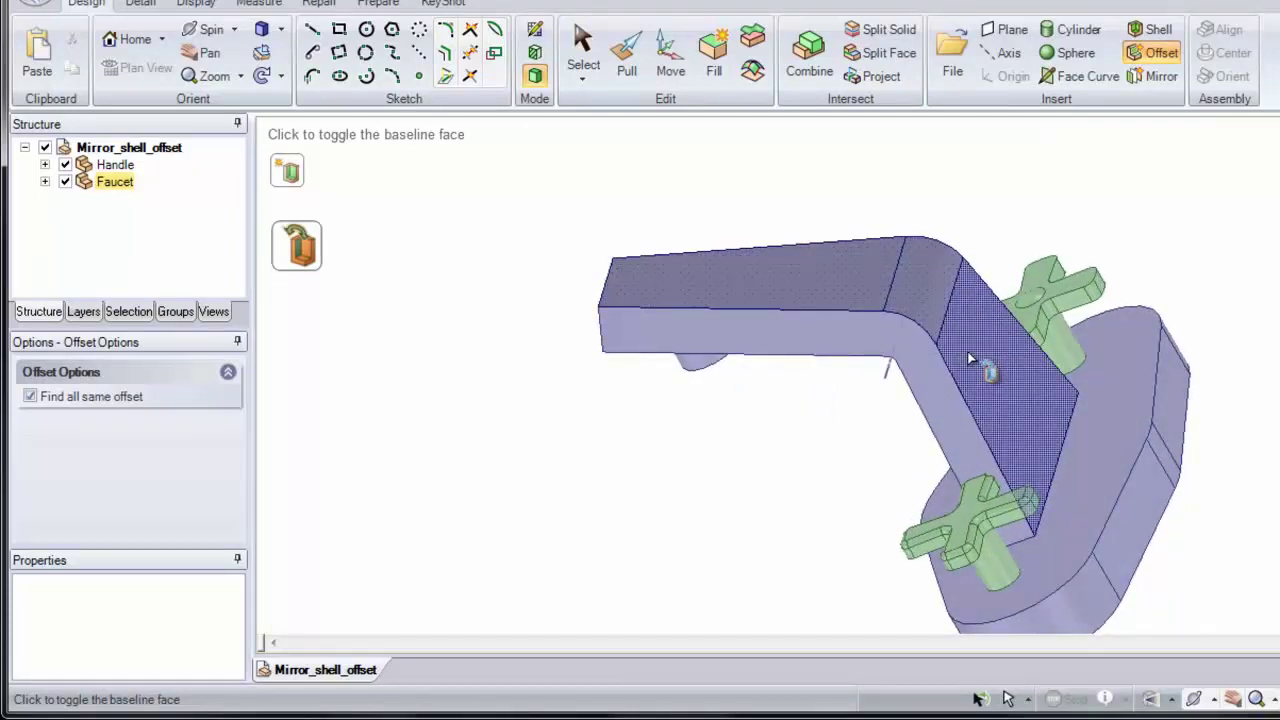
Enlarge the rounding radius at the faucet arm's bend with Pull
{"action": "left_click", "coordinate": [627, 65]}
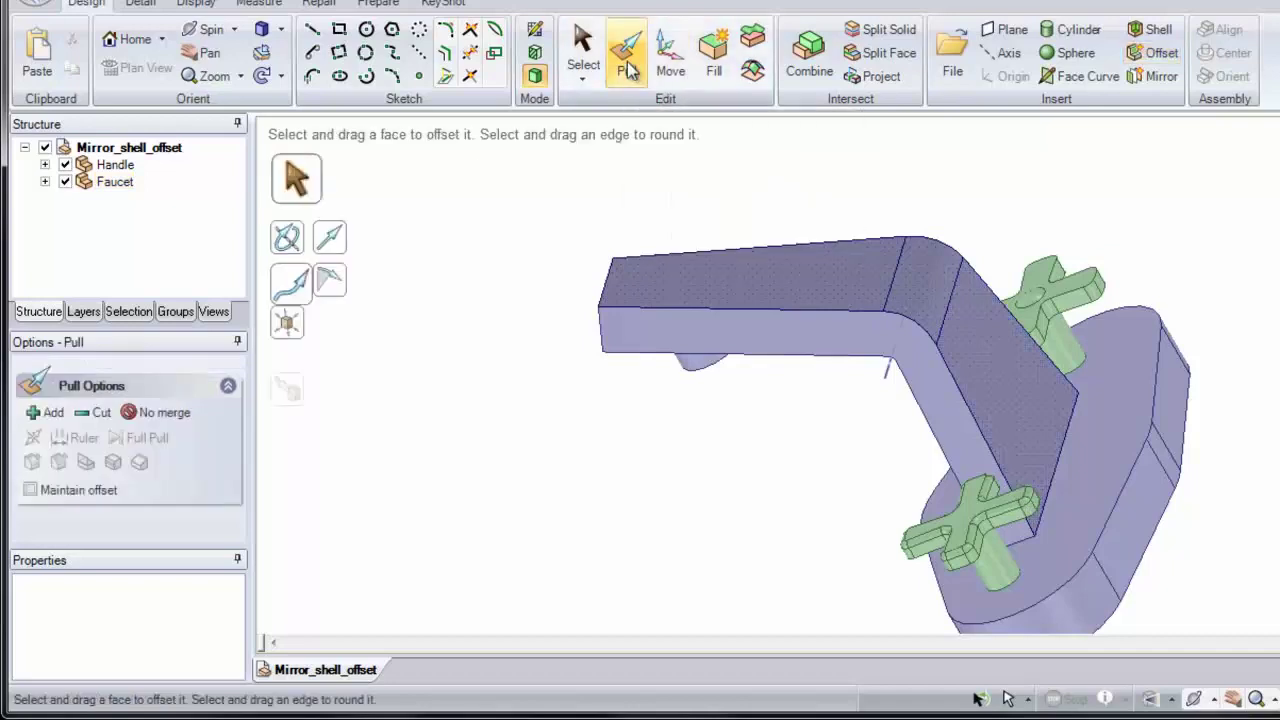
{"action": "left_click", "coordinate": [900, 265]}
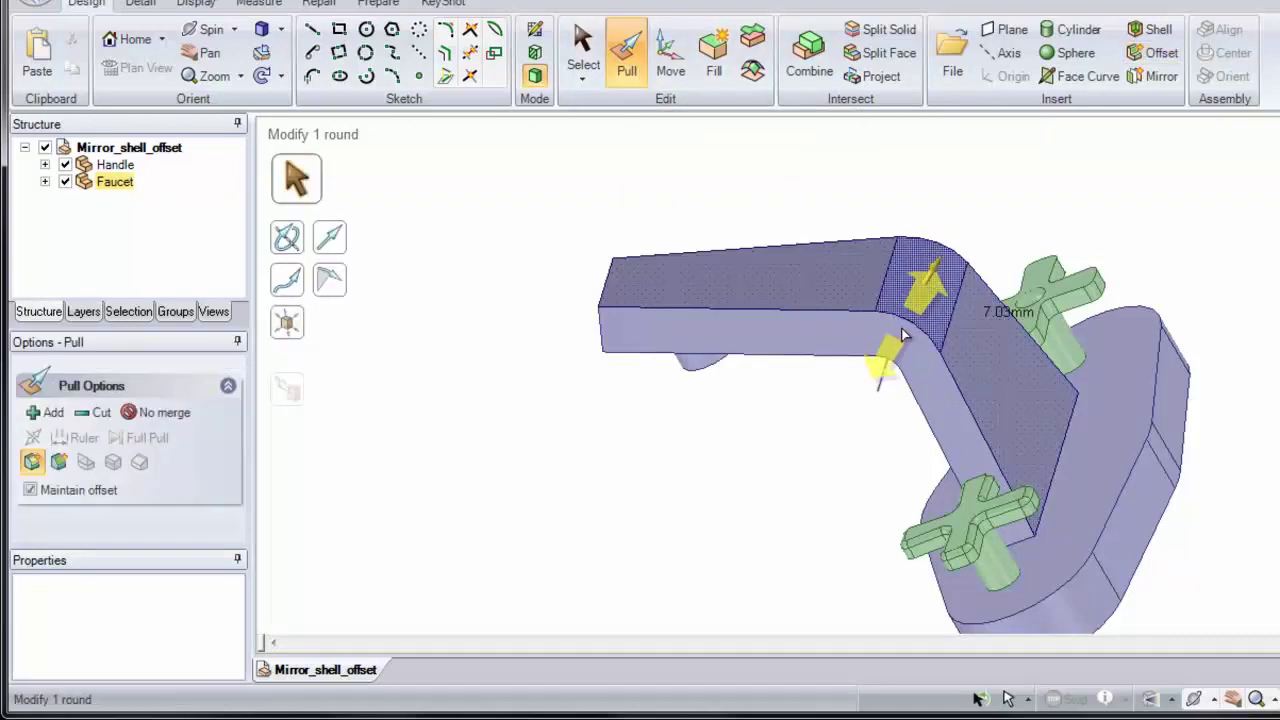
{"action": "left_click_drag", "start_coordinate": [903, 335], "coordinate": [891, 361]}
Pull the arm's angled face outward with Maintain offset, so its partner face keeps the spacing
{"action": "left_click", "coordinate": [982, 383]}
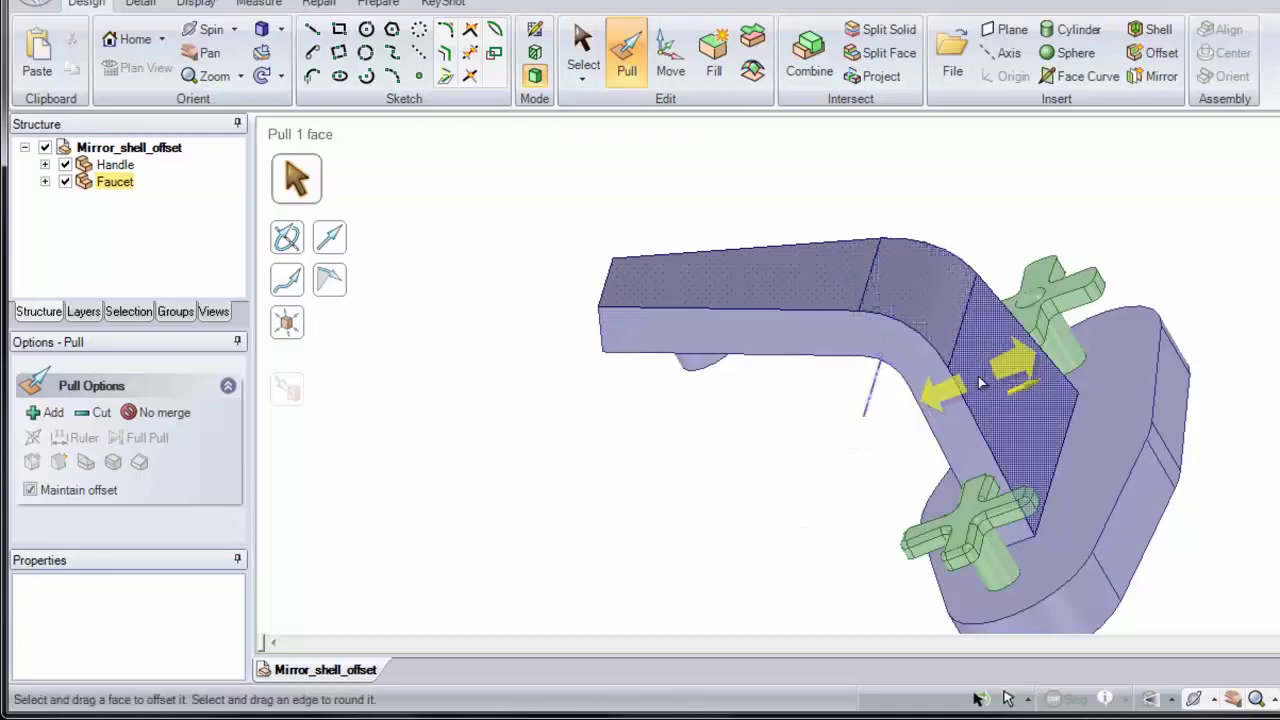
{"action": "mouse_move", "coordinate": [988, 372]}
{"action": "left_mouse_down"}
{"action": "mouse_move", "coordinate": [1028, 368]}
{"action": "mouse_move", "coordinate": [978, 362]}
{"action": "left_mouse_up"}
{"action": "left_click", "coordinate": [789, 183]}
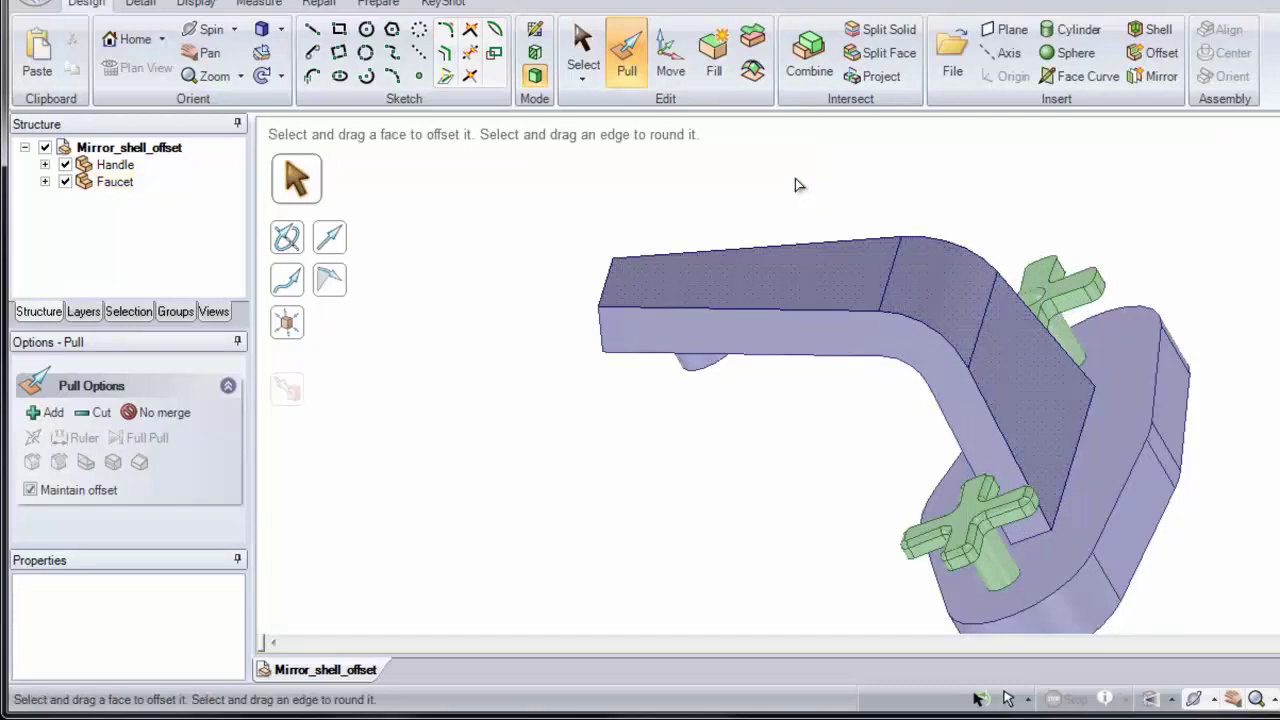
Change the arm's top-face offset from 25mm to 20mm, keeping This Face as the baseline
{"action": "left_click", "coordinate": [589, 55]}
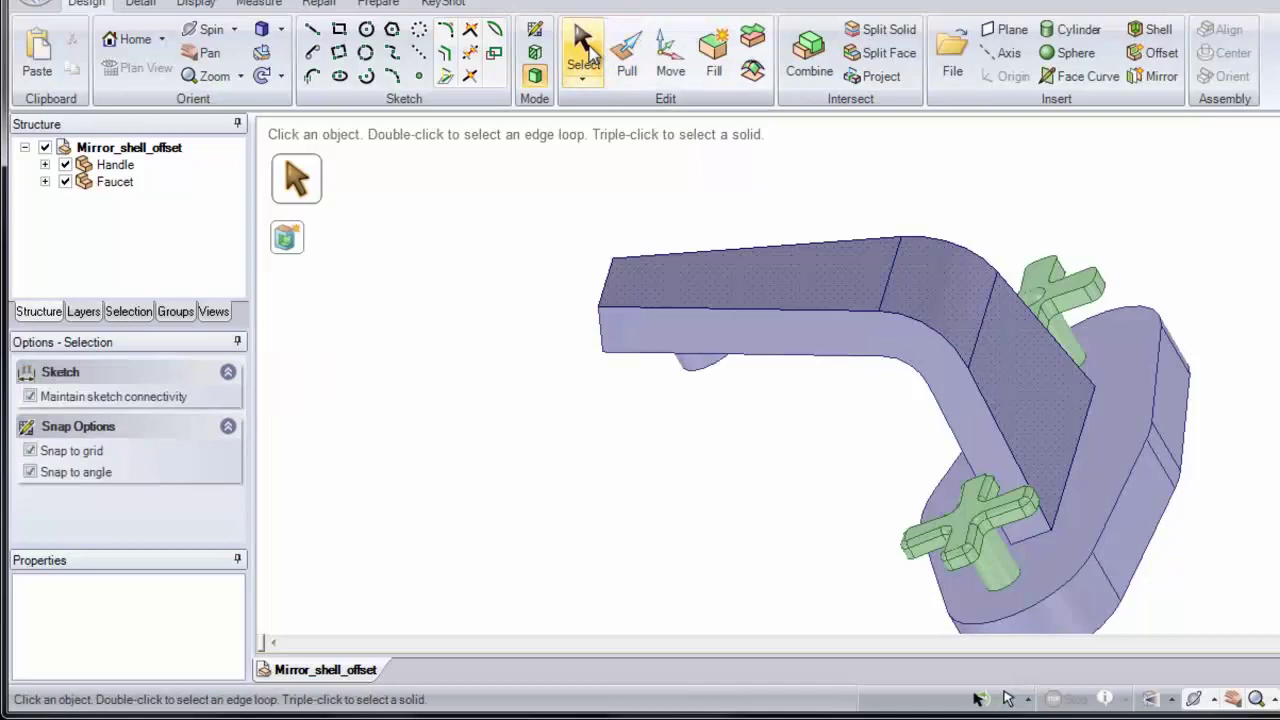
{"action": "double_click", "coordinate": [693, 271]}
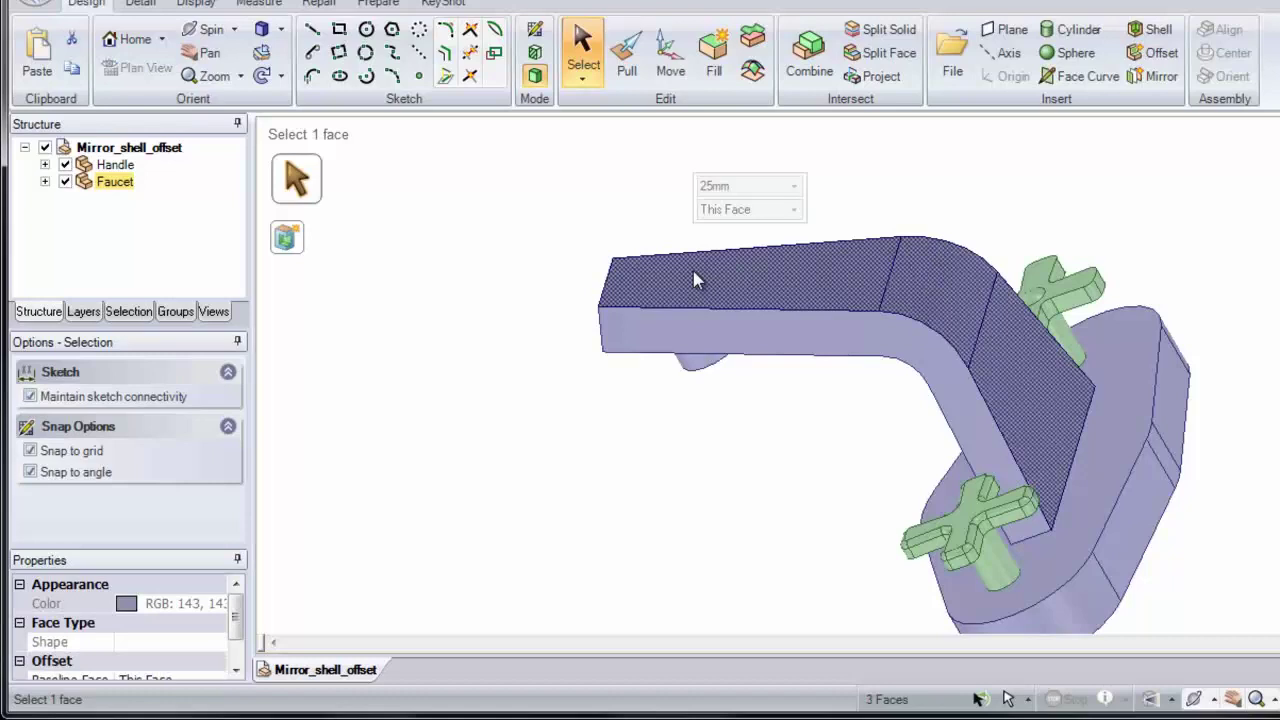
{"action": "left_click", "coordinate": [796, 188]}
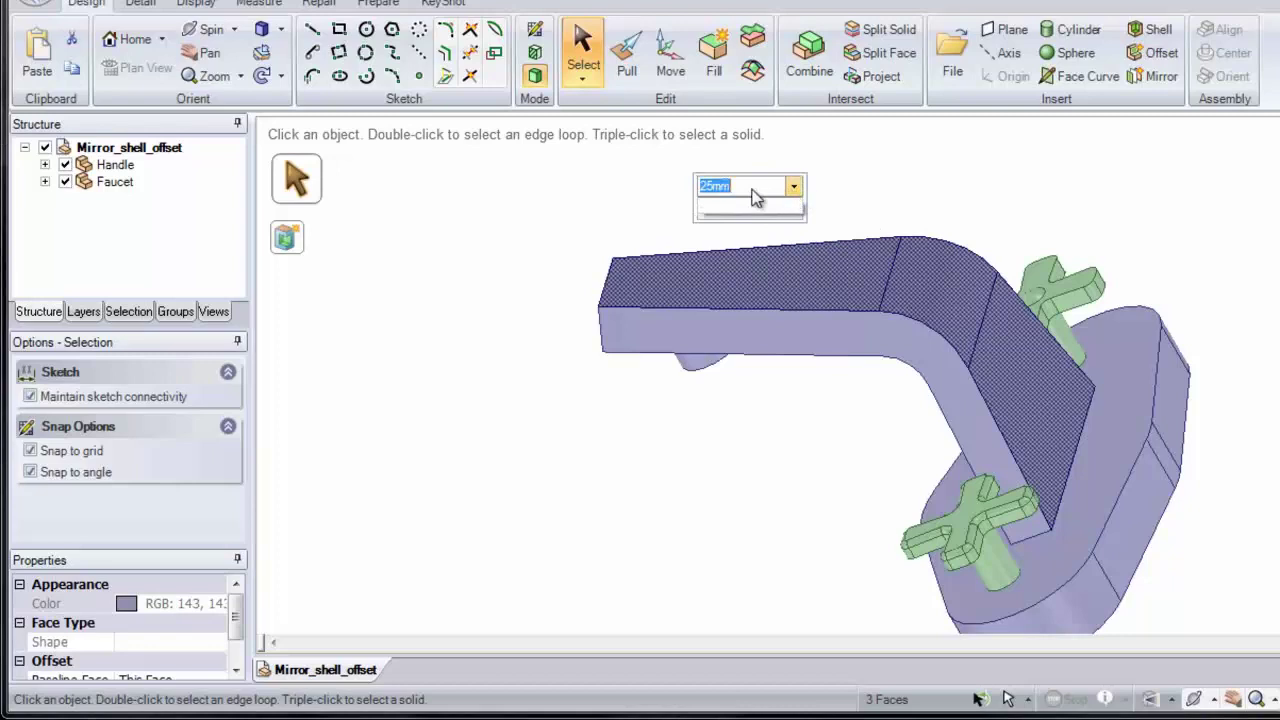
{"action": "type", "text": "3"}
{"action": "key", "text": "Return"}
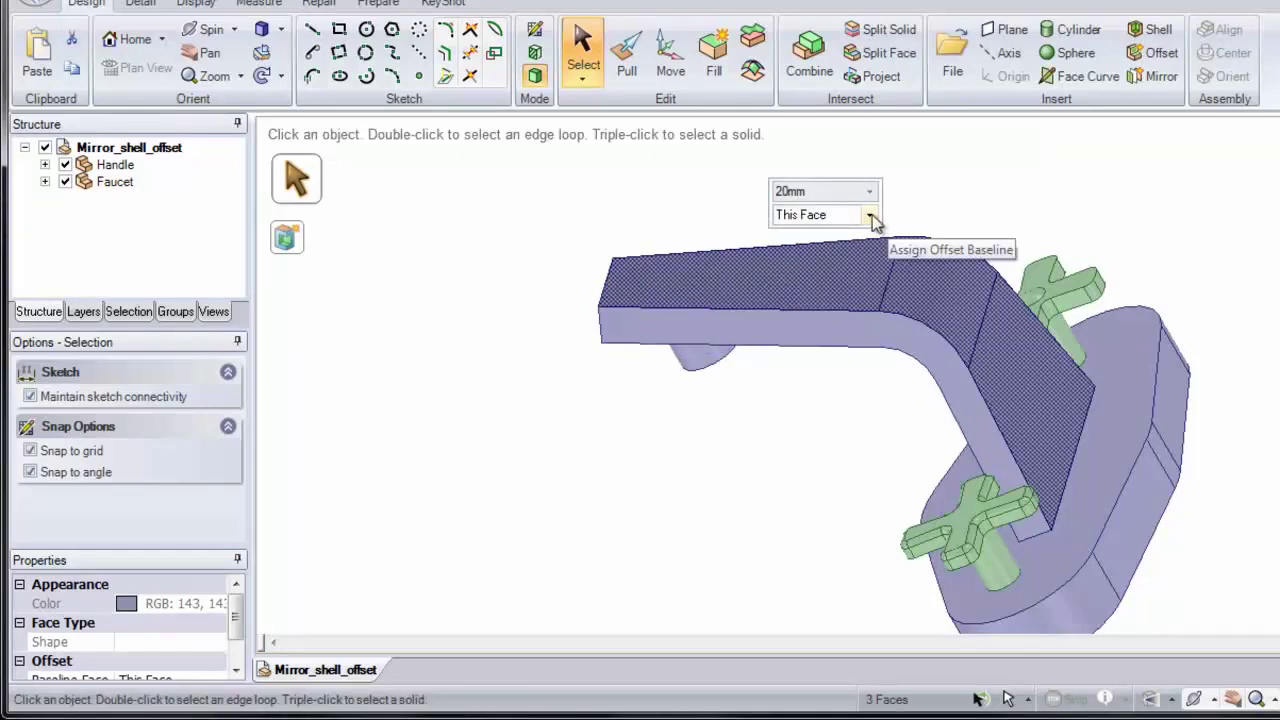
{"action": "left_click", "coordinate": [871, 218]}
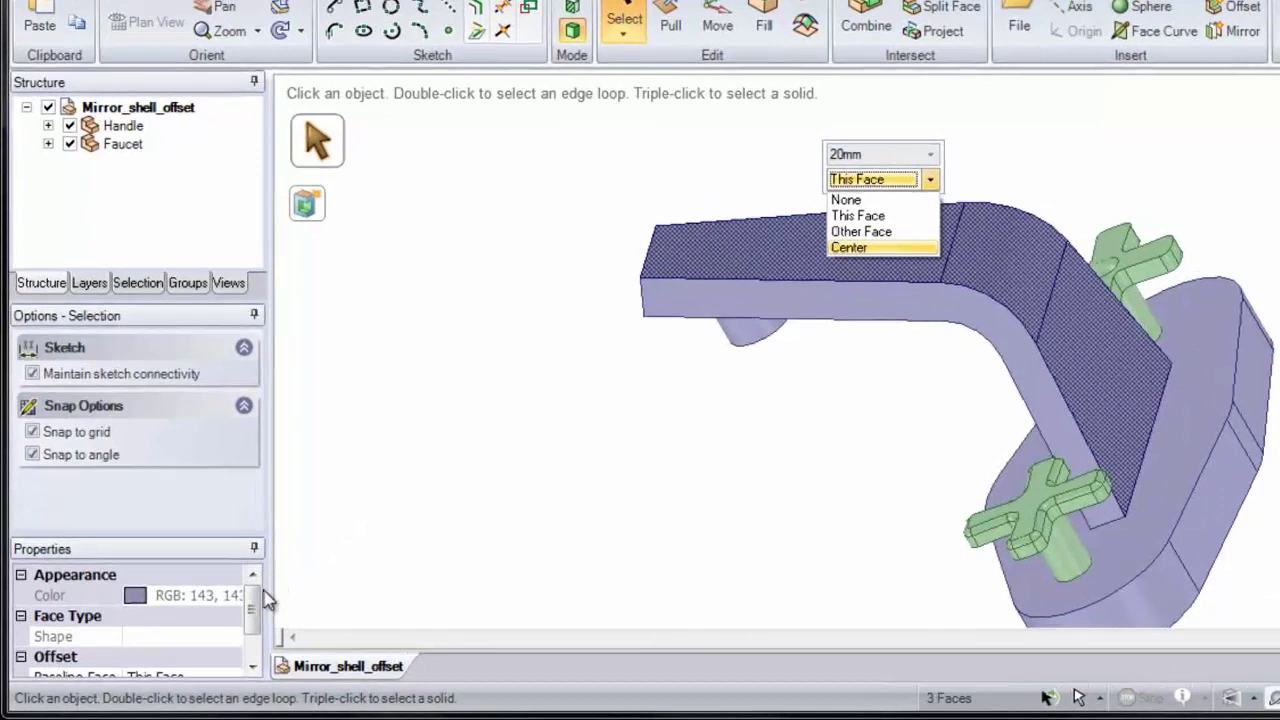
{"action": "left_click", "coordinate": [267, 600]}
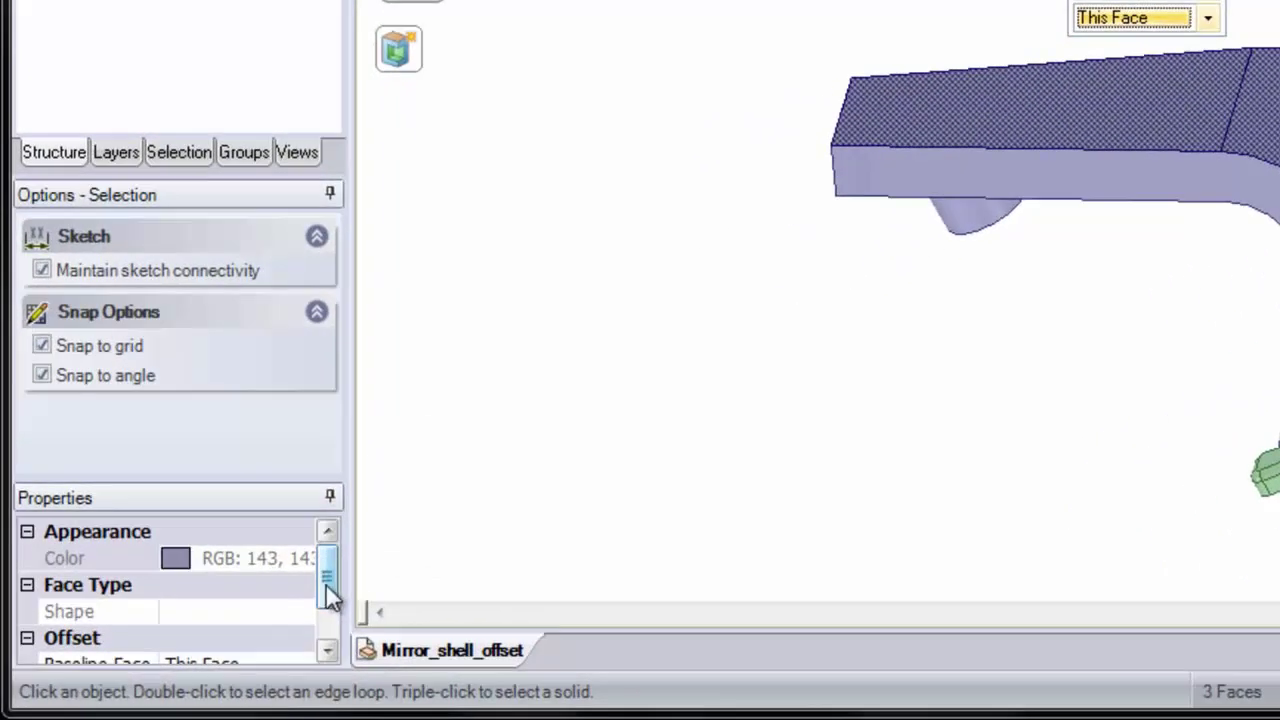
{"action": "left_click_drag", "start_coordinate": [251, 615], "coordinate": [255, 644]}
{"action": "left_click_drag", "start_coordinate": [331, 613], "coordinate": [331, 618]}
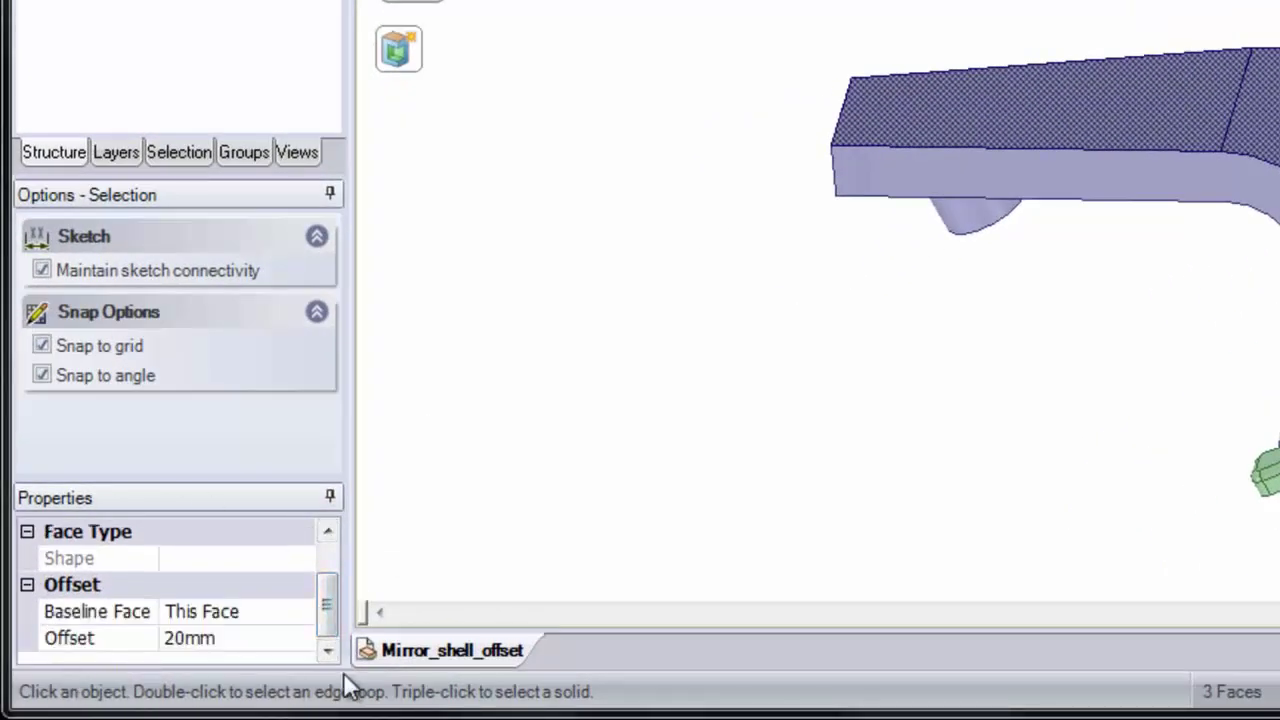
{"action": "left_click", "coordinate": [307, 612]}
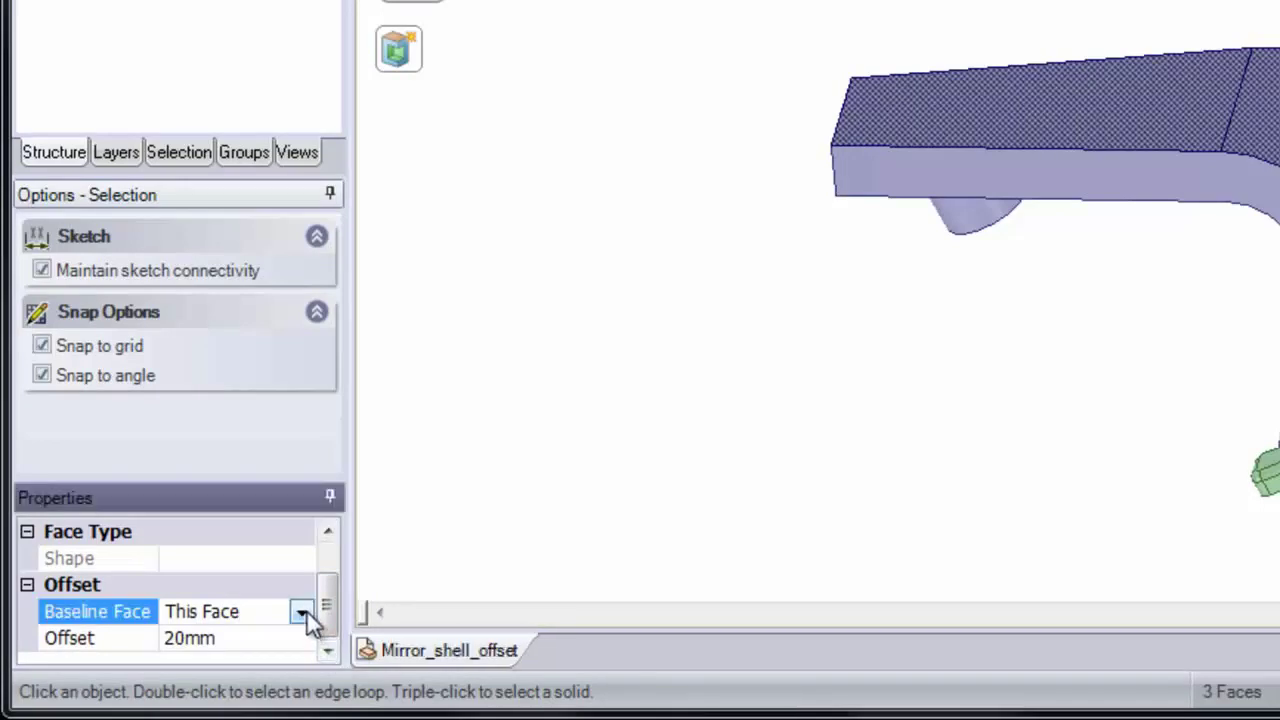
{"action": "left_click", "coordinate": [303, 613]}
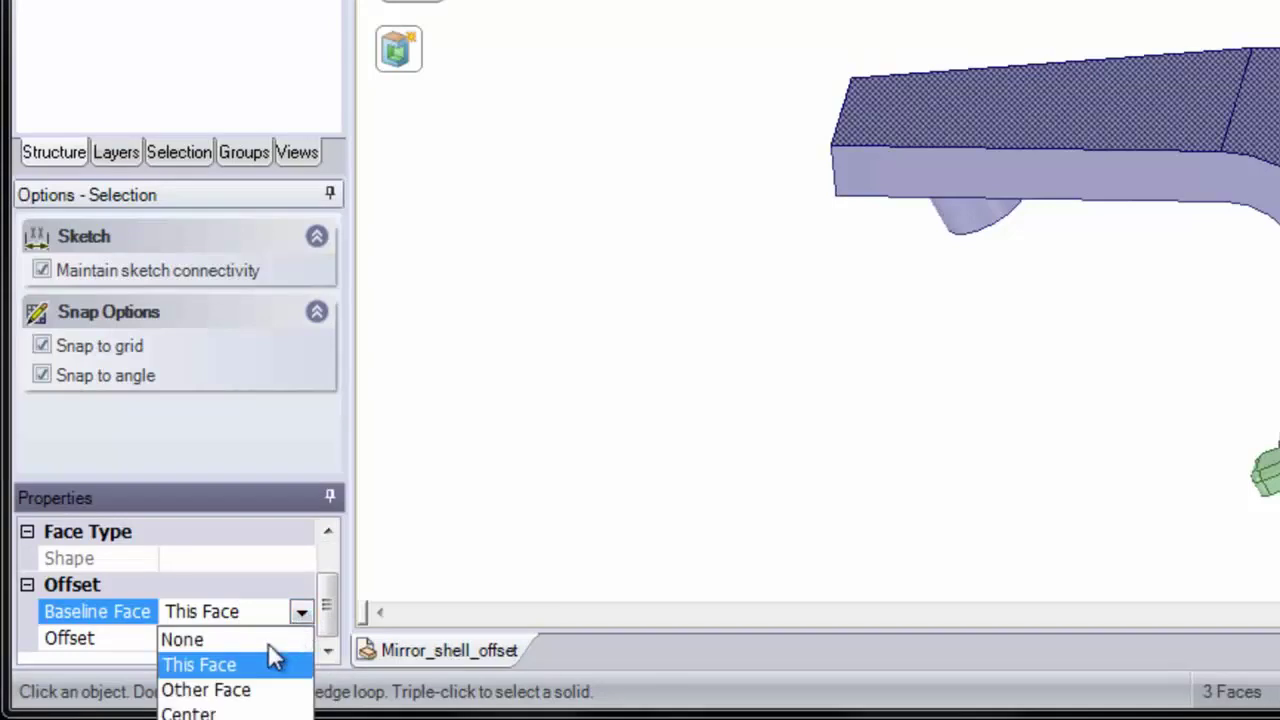
{"action": "left_click", "coordinate": [268, 645]}
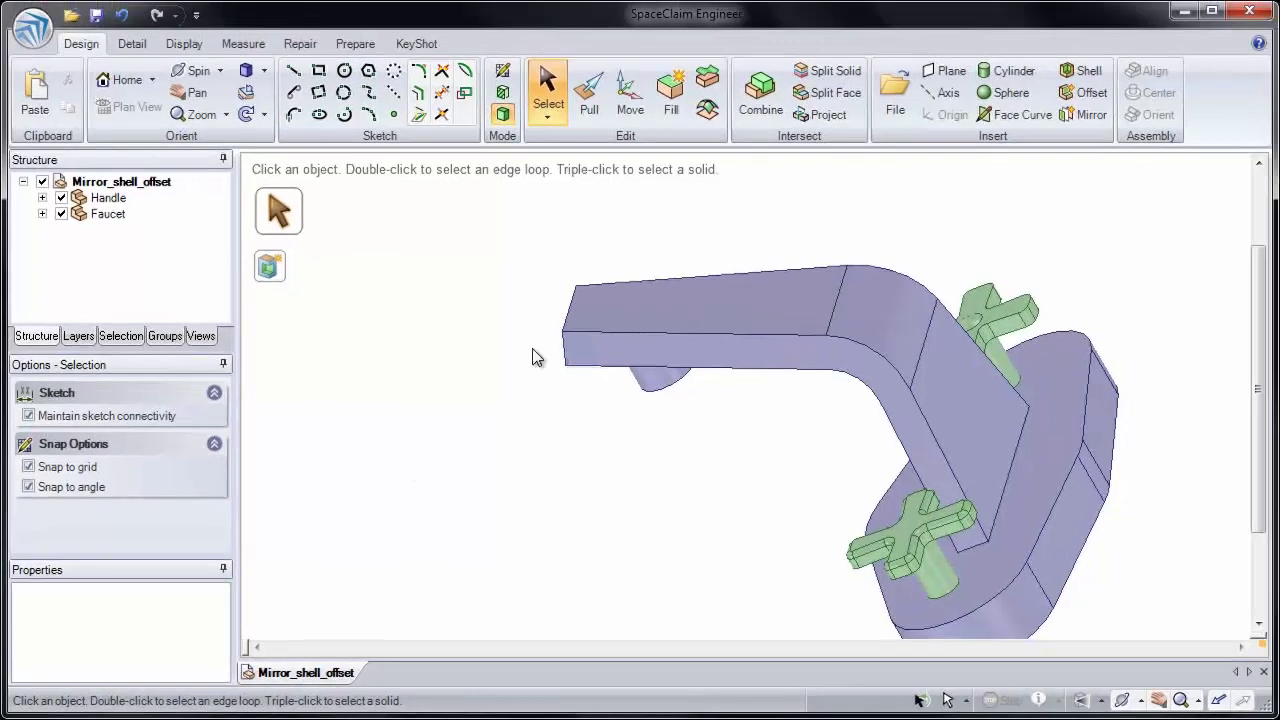
{"action": "left_click", "coordinate": [590, 105]}
{"action": "left_click", "coordinate": [722, 300]}
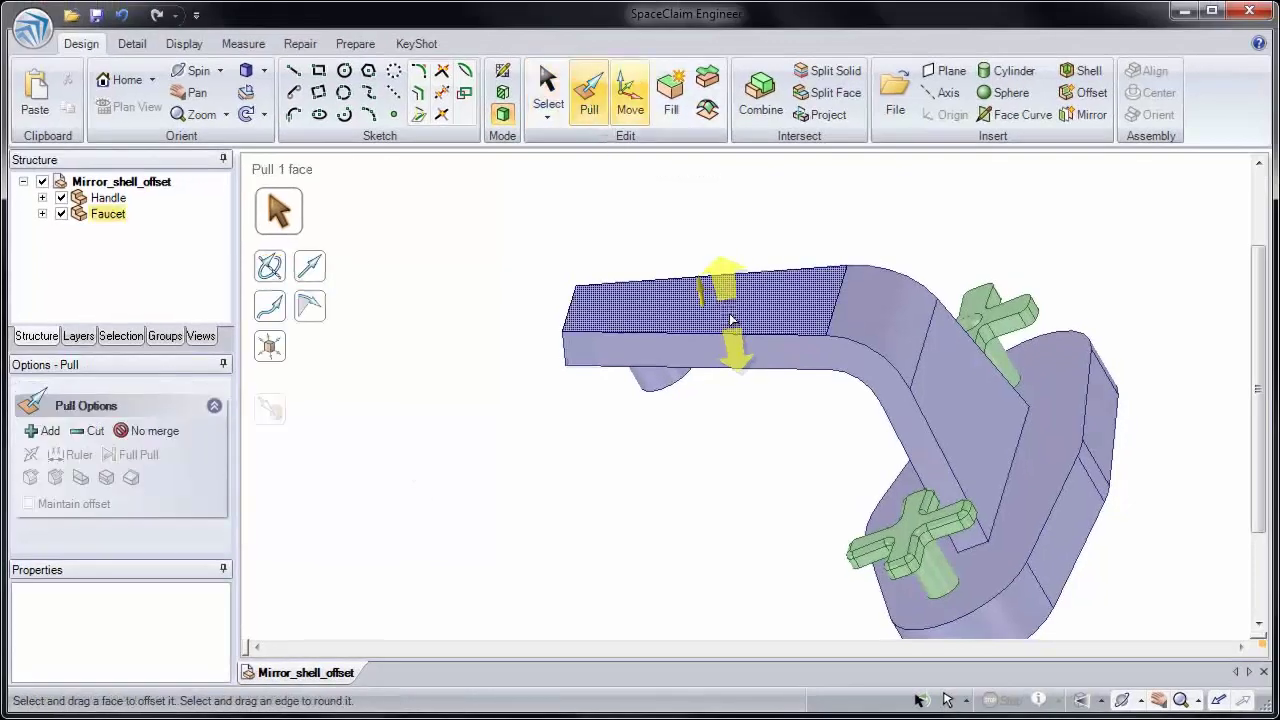
{"action": "left_click_drag", "start_coordinate": [722, 300], "coordinate": [745, 316]}
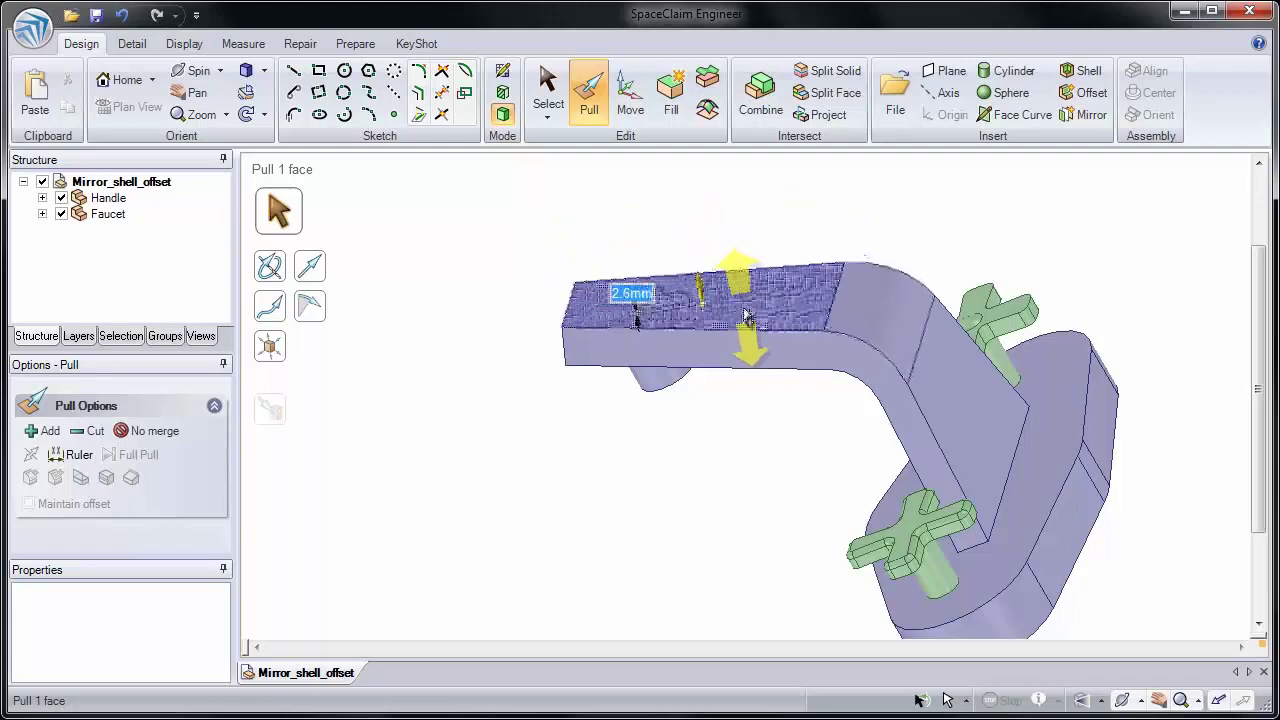
{"action": "key", "text": "Escape"}
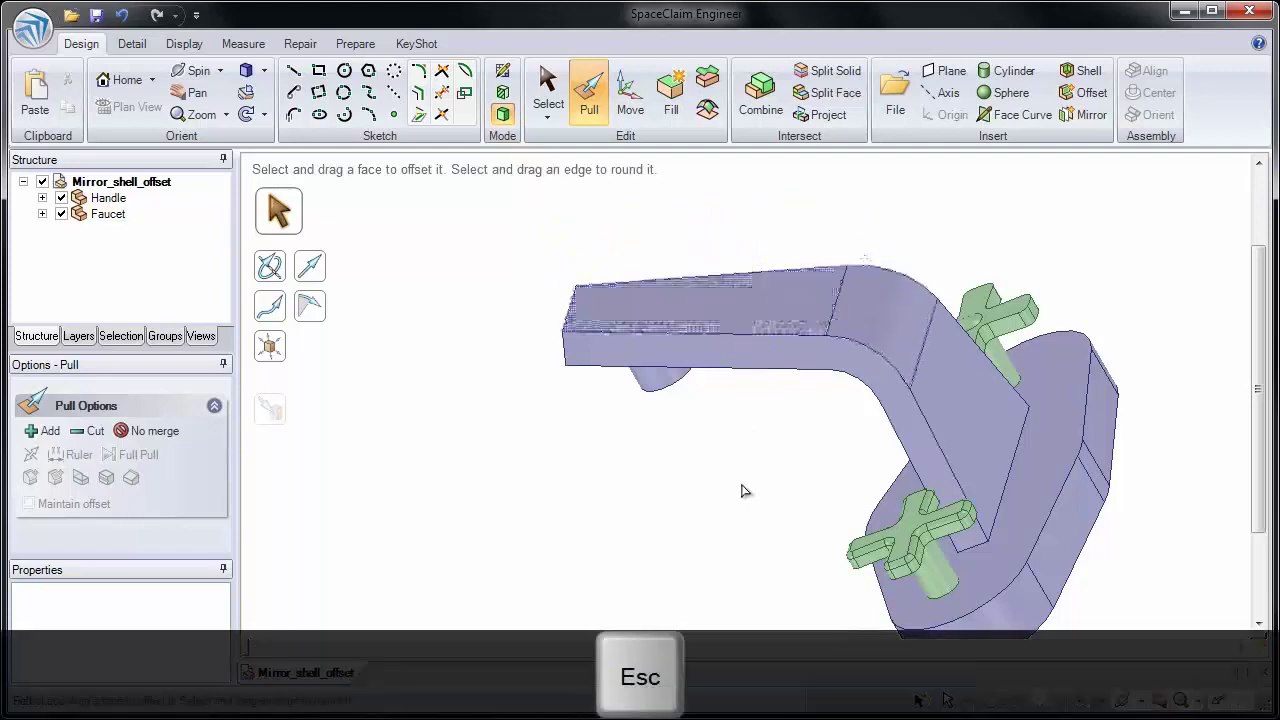
{"action": "key", "text": "h"}
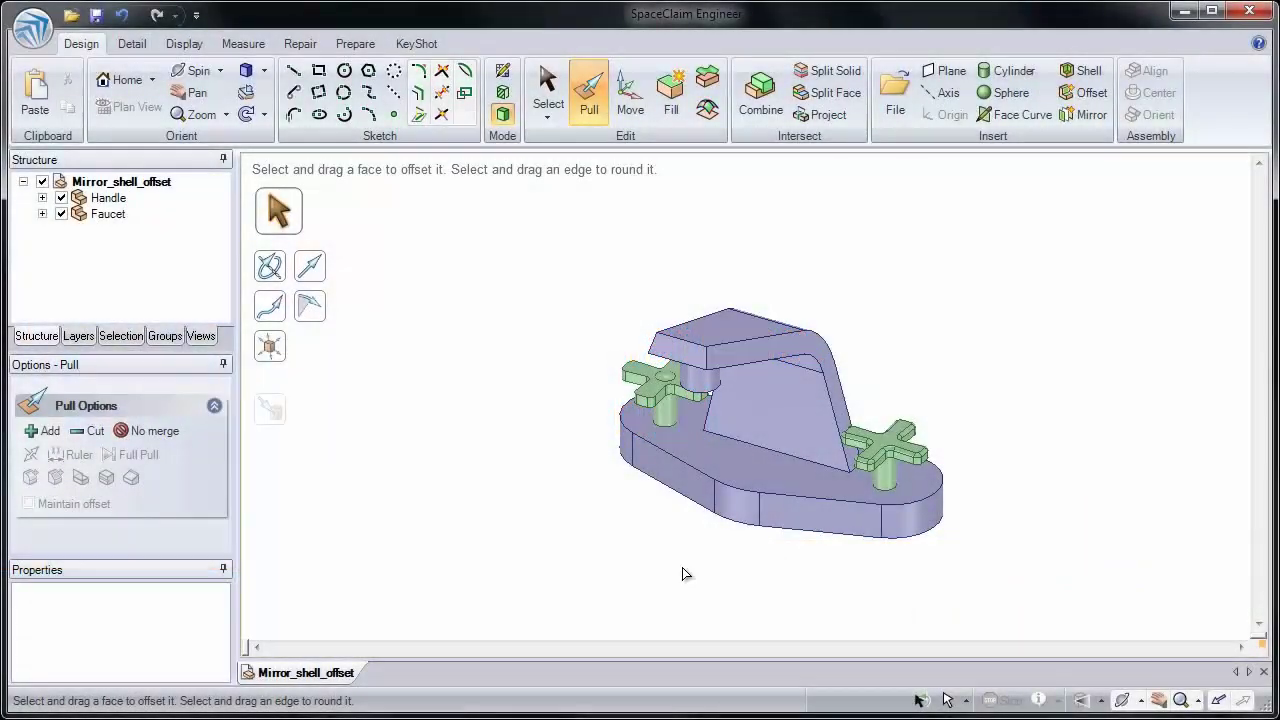
{"action": "scroll", "coordinate": [790, 567], "scroll_direction": "up", "scroll_amount": 3}
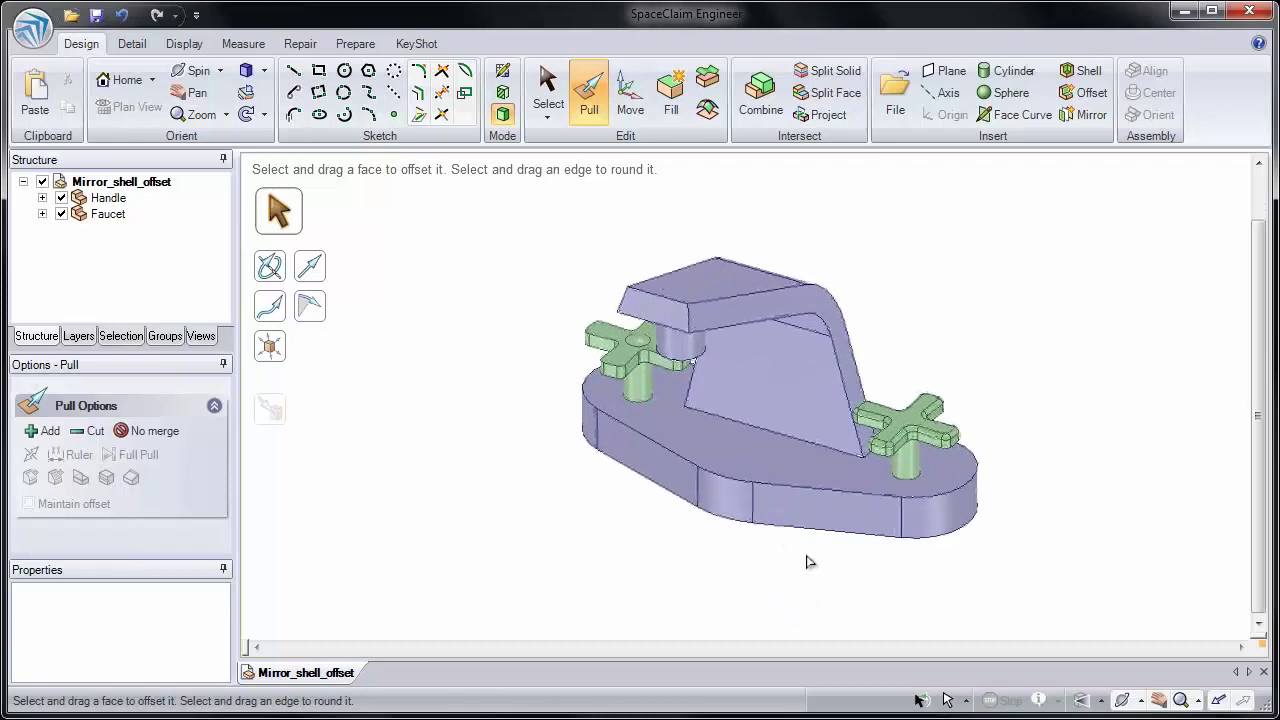
Start a shell on the faucet body, opening it through the bottom face
{"action": "key", "text": "s"}
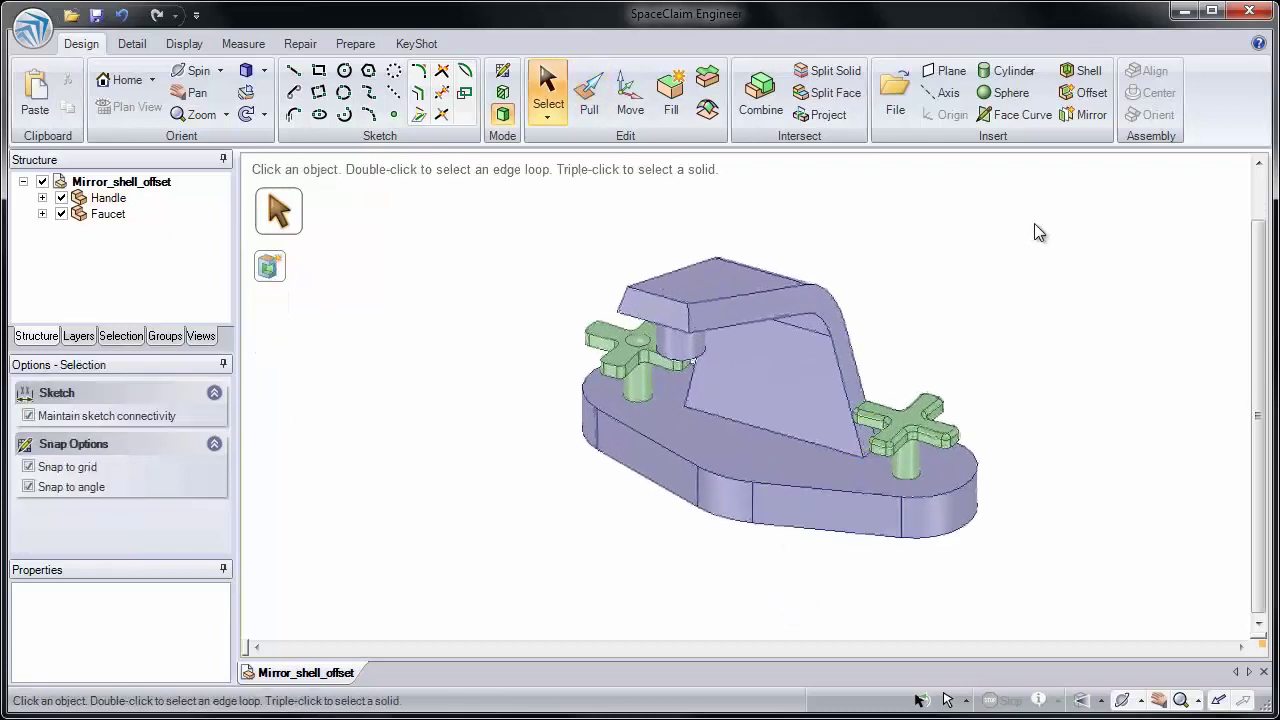
{"action": "left_click", "coordinate": [1087, 76]}
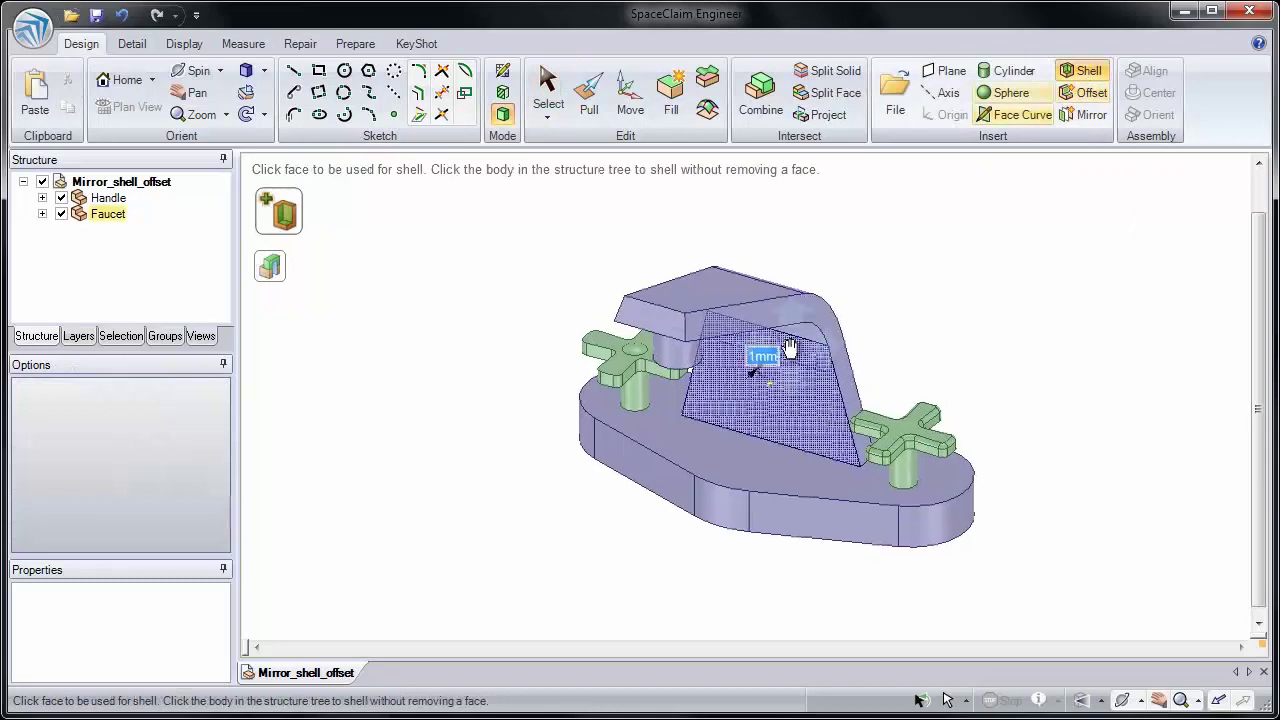
{"action": "middle_click_drag", "start_coordinate": [790, 348], "coordinate": [837, 443]}
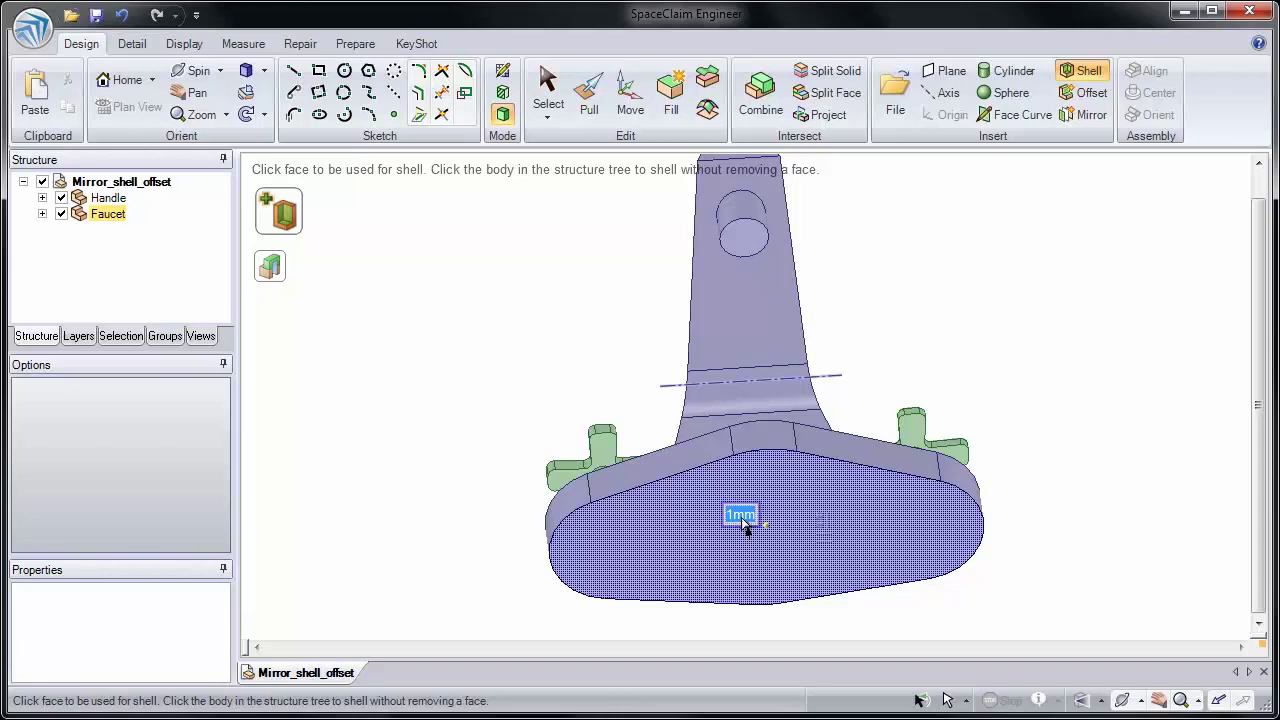
{"action": "left_click", "coordinate": [838, 522]}
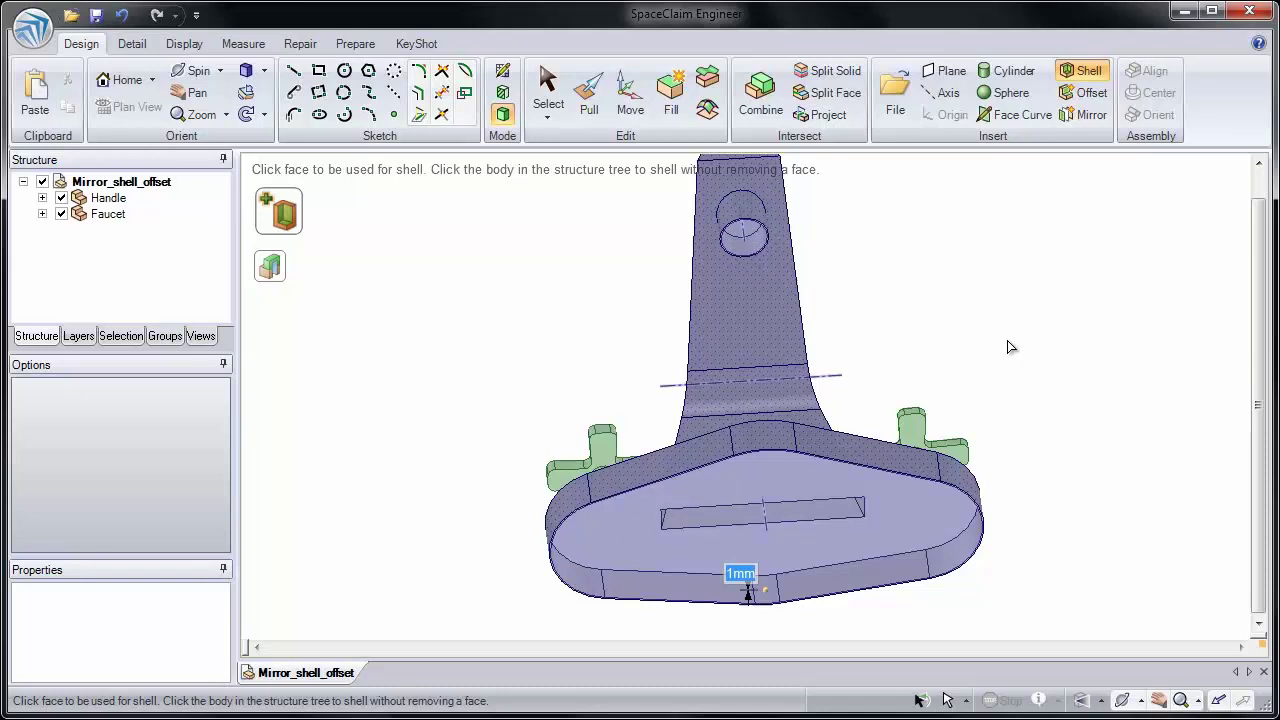
Try 3, 5 and 7 mm wall thicknesses, settling on 5 mm
{"action": "type", "text": "3"}
{"action": "key", "text": "Return"}
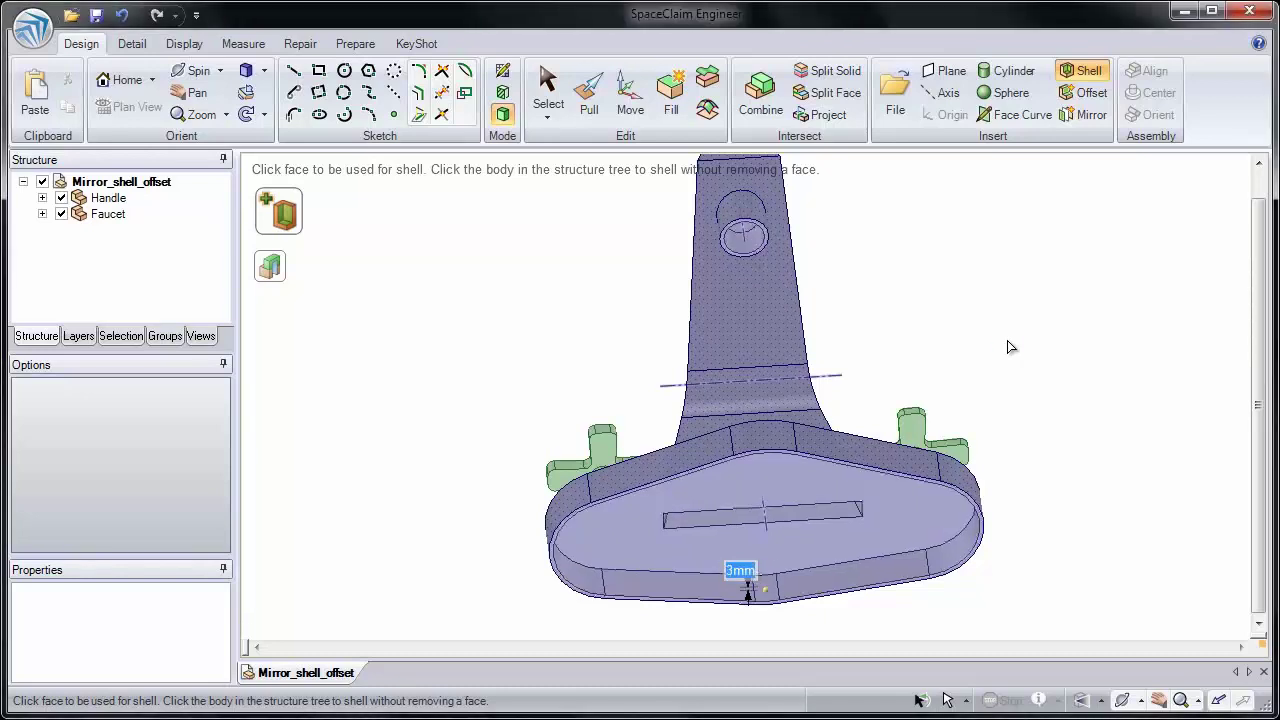
{"action": "type", "text": "5"}
{"action": "key", "text": "Return"}
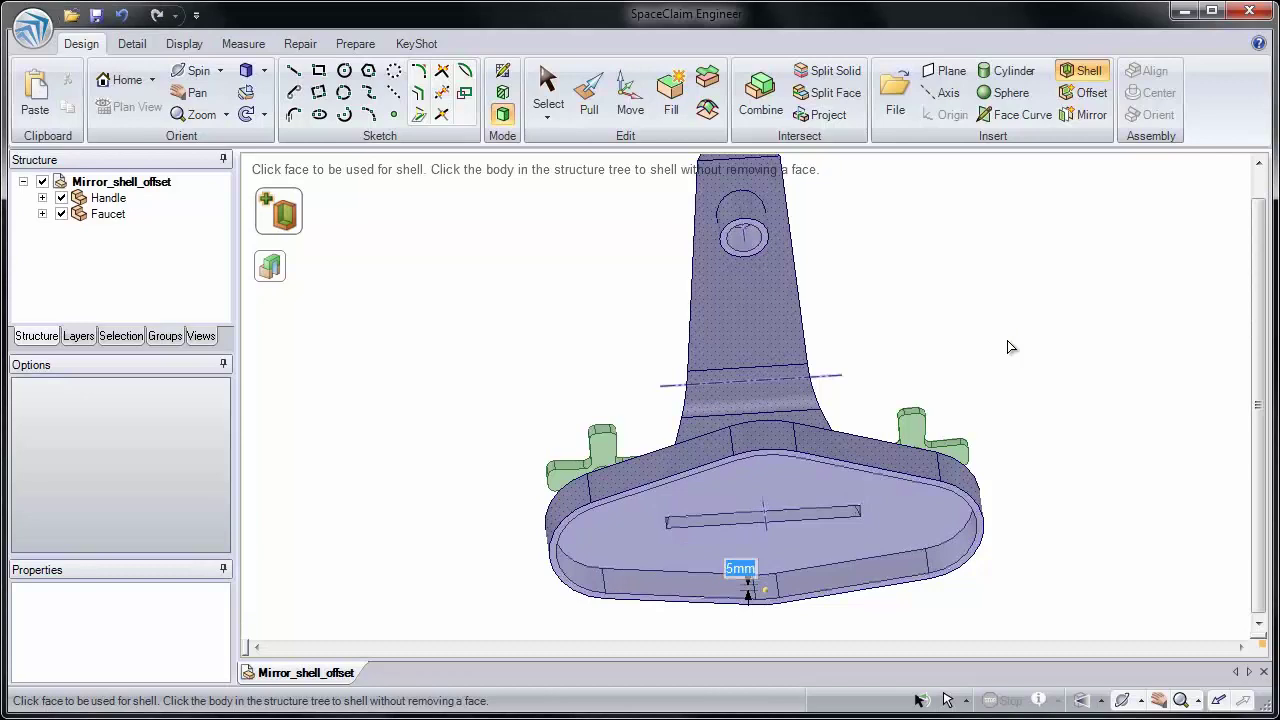
{"action": "type", "text": "7"}
{"action": "key", "text": "Return"}
{"action": "type", "text": "5"}
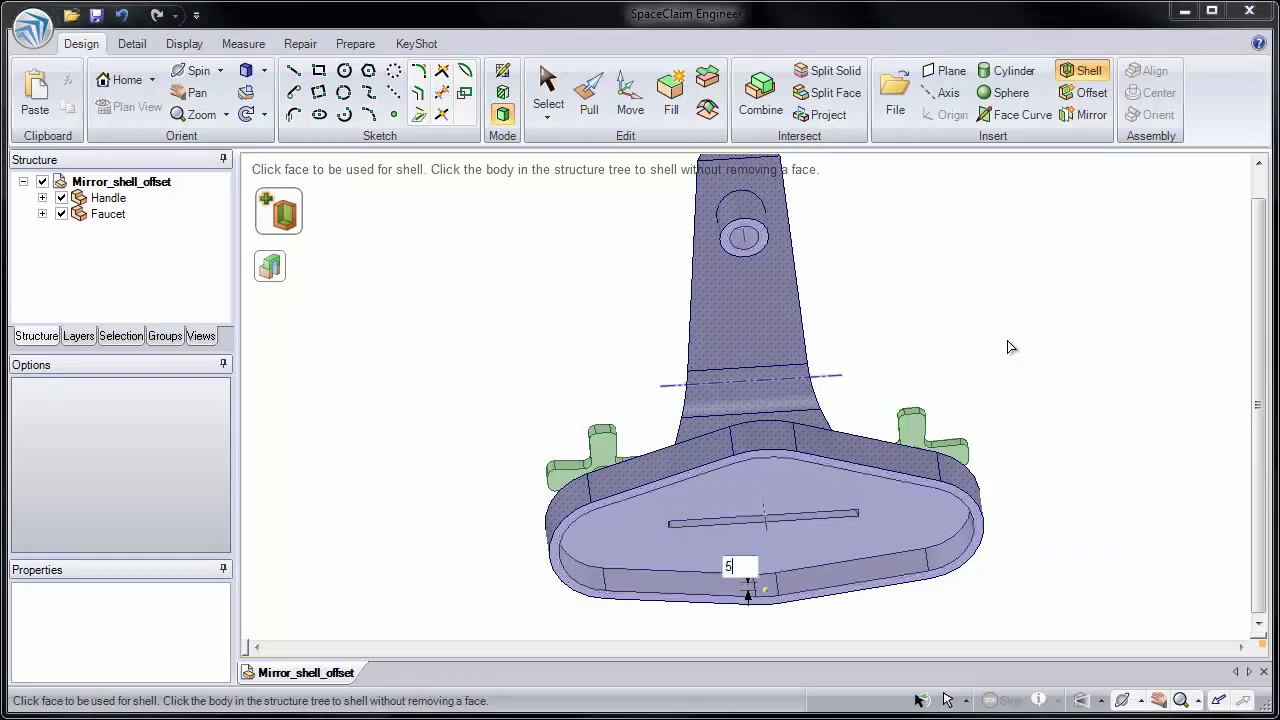
{"action": "key", "text": "Return"}
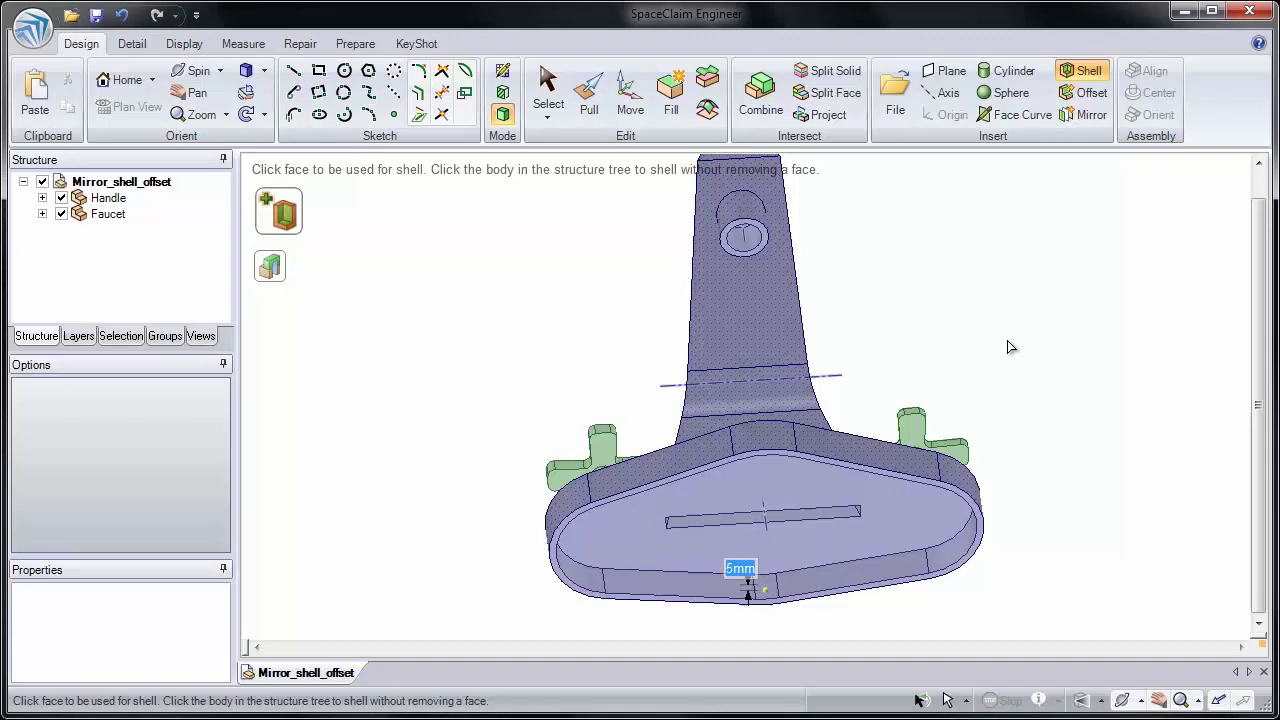
Finish the shell and orbit the faucet to a side view with nothing selected
{"action": "left_click", "coordinate": [549, 90]}
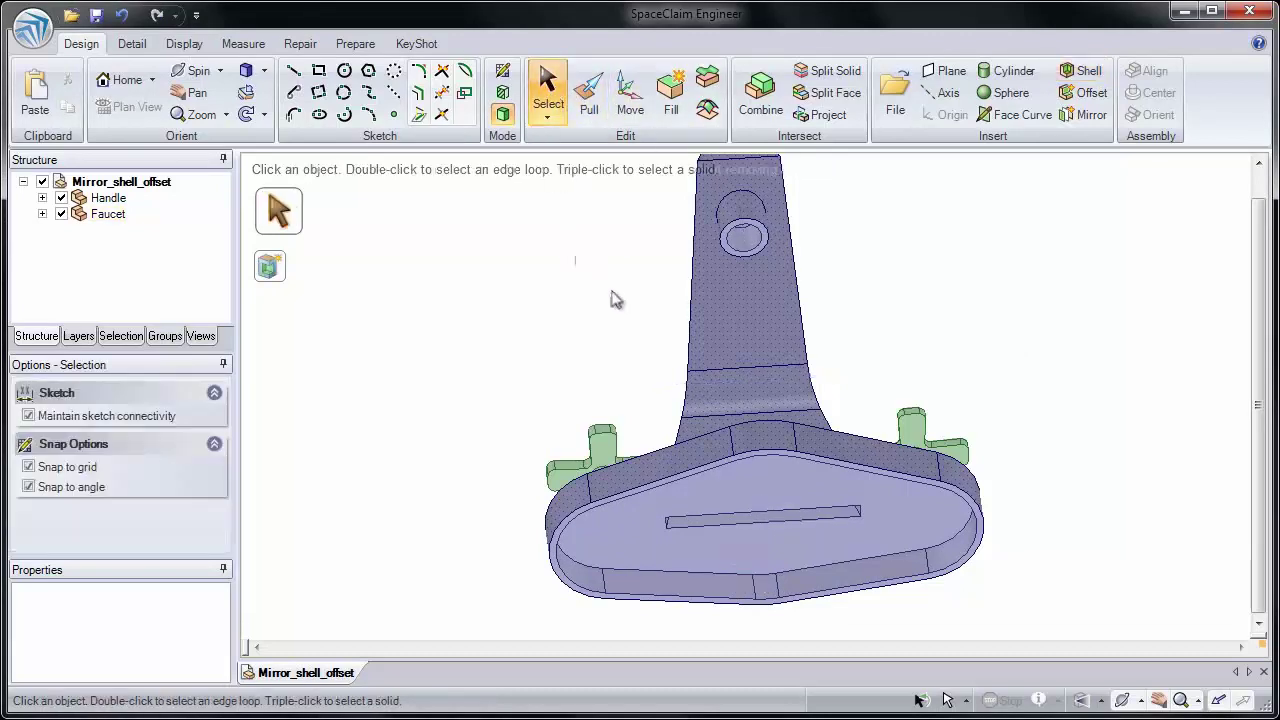
{"action": "left_click", "coordinate": [717, 371]}
{"action": "middle_click_drag", "start_coordinate": [717, 371], "coordinate": [633, 457]}
{"action": "left_click", "coordinate": [527, 442]}
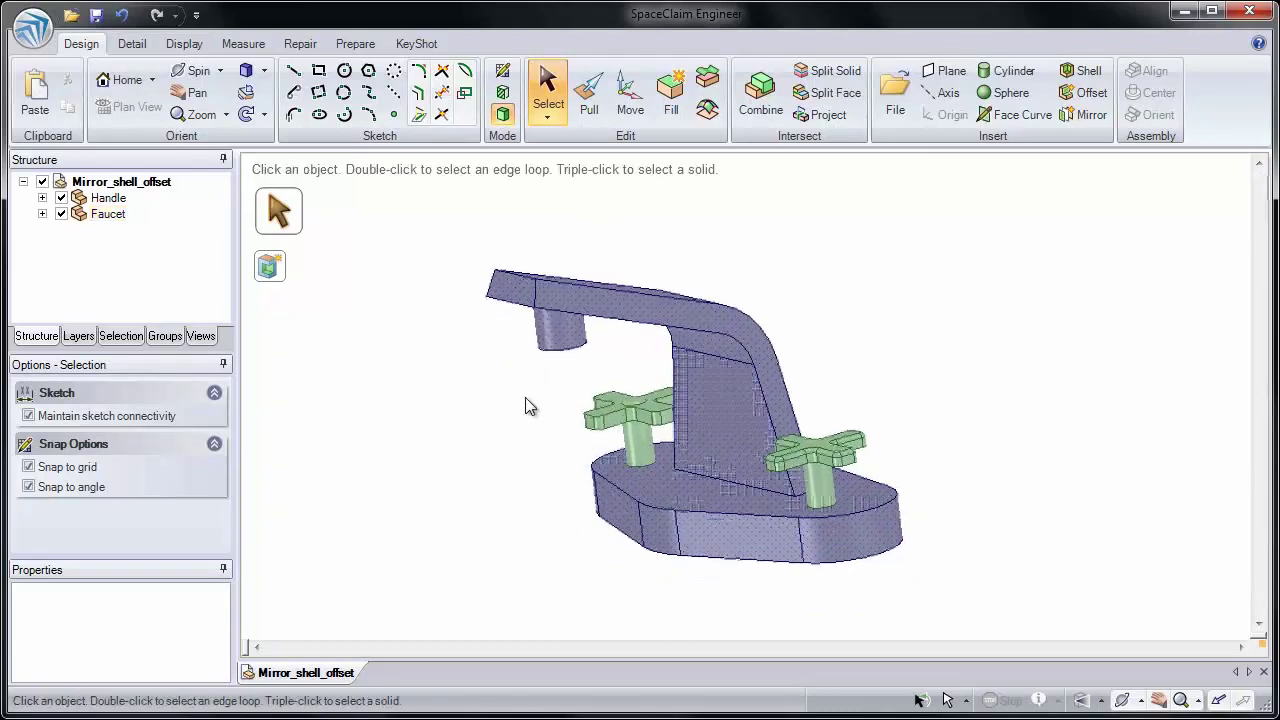
Round the edge loop around the top of the base to about 15 mm
{"action": "left_click", "coordinate": [590, 112]}
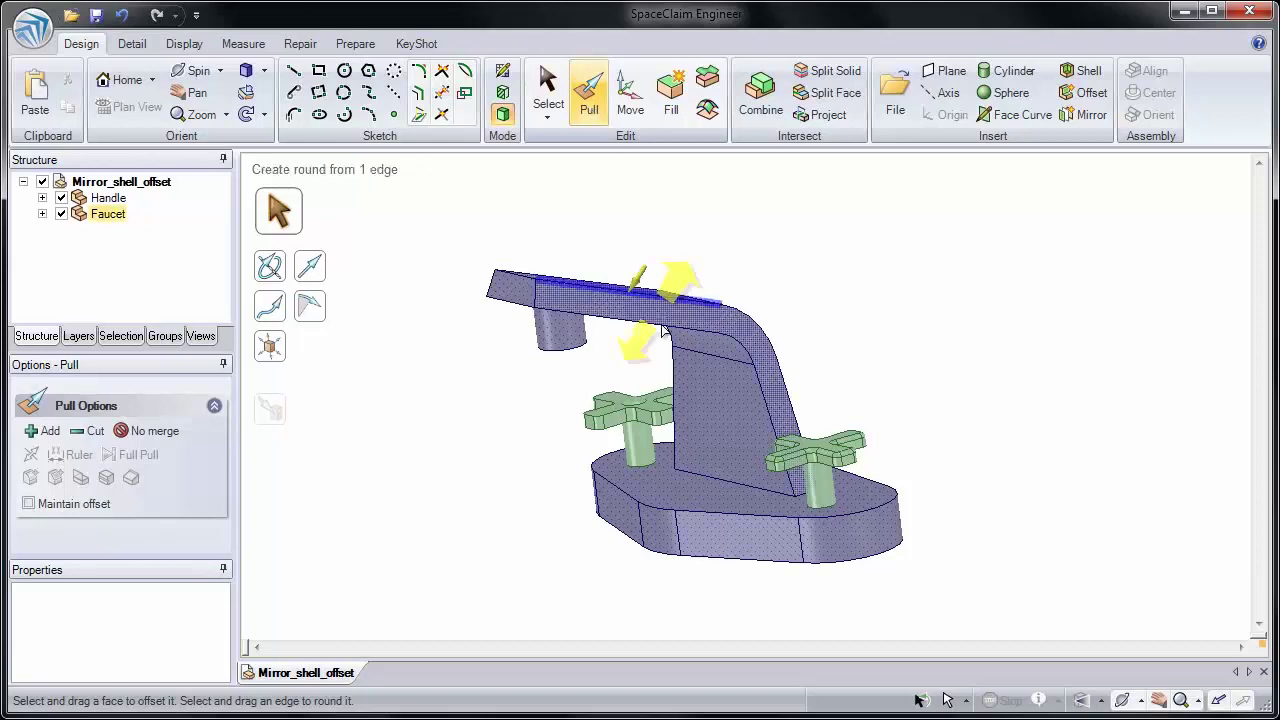
{"action": "left_click", "coordinate": [706, 515]}
{"action": "double_click", "coordinate": [706, 515]}
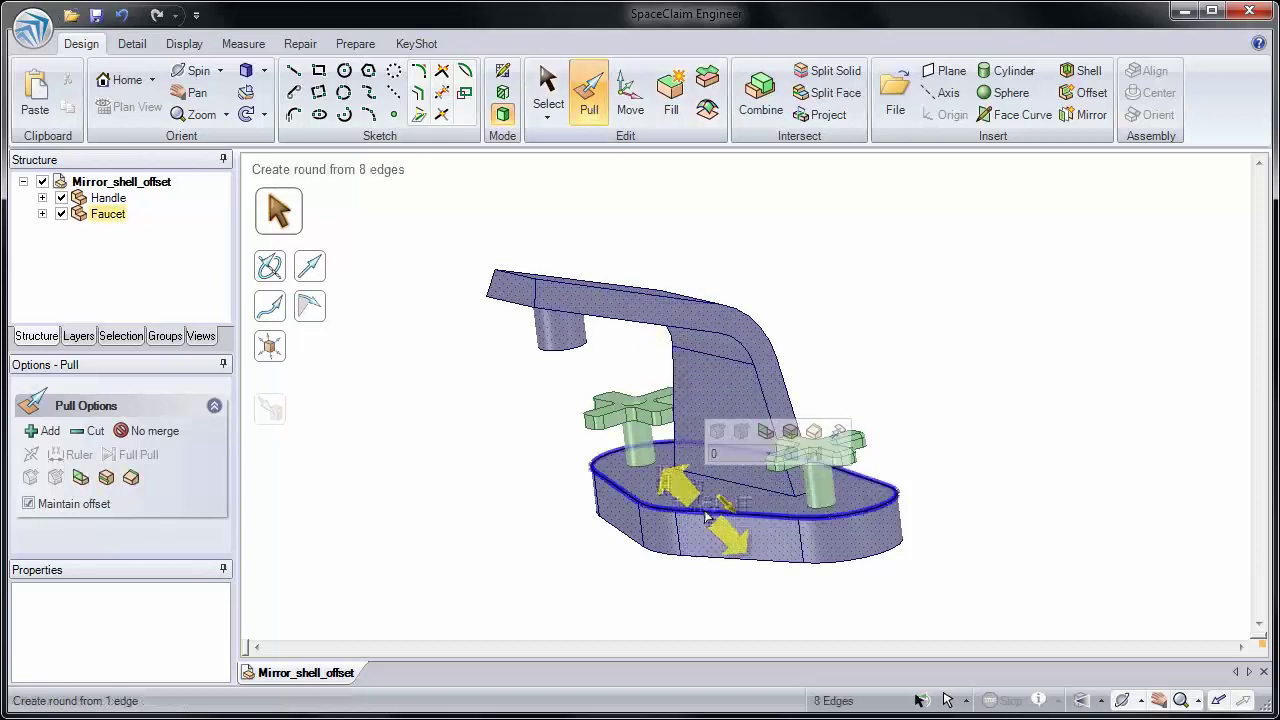
{"action": "left_click_drag", "start_coordinate": [720, 528], "coordinate": [733, 553]}
{"action": "left_click", "coordinate": [800, 617]}
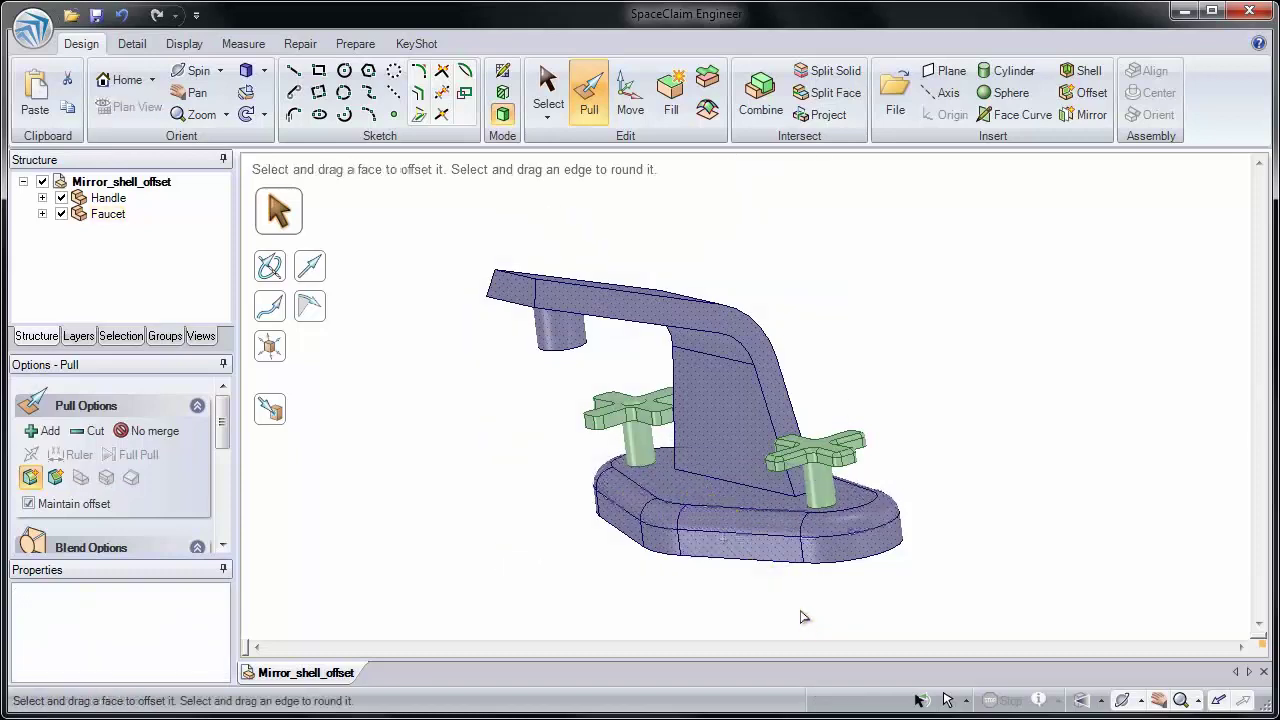
{"action": "middle_click_drag", "start_coordinate": [797, 586], "coordinate": [777, 614]}
{"action": "key", "text": "s"}
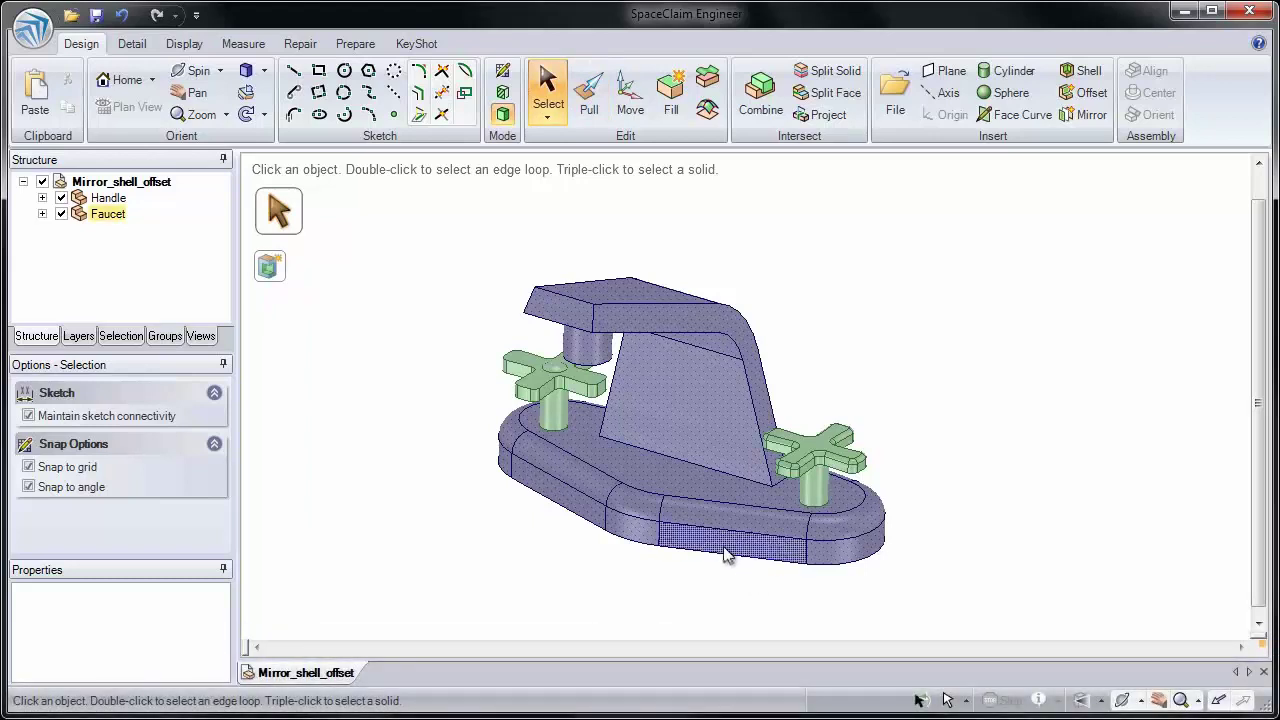
{"action": "left_click", "coordinate": [726, 556]}
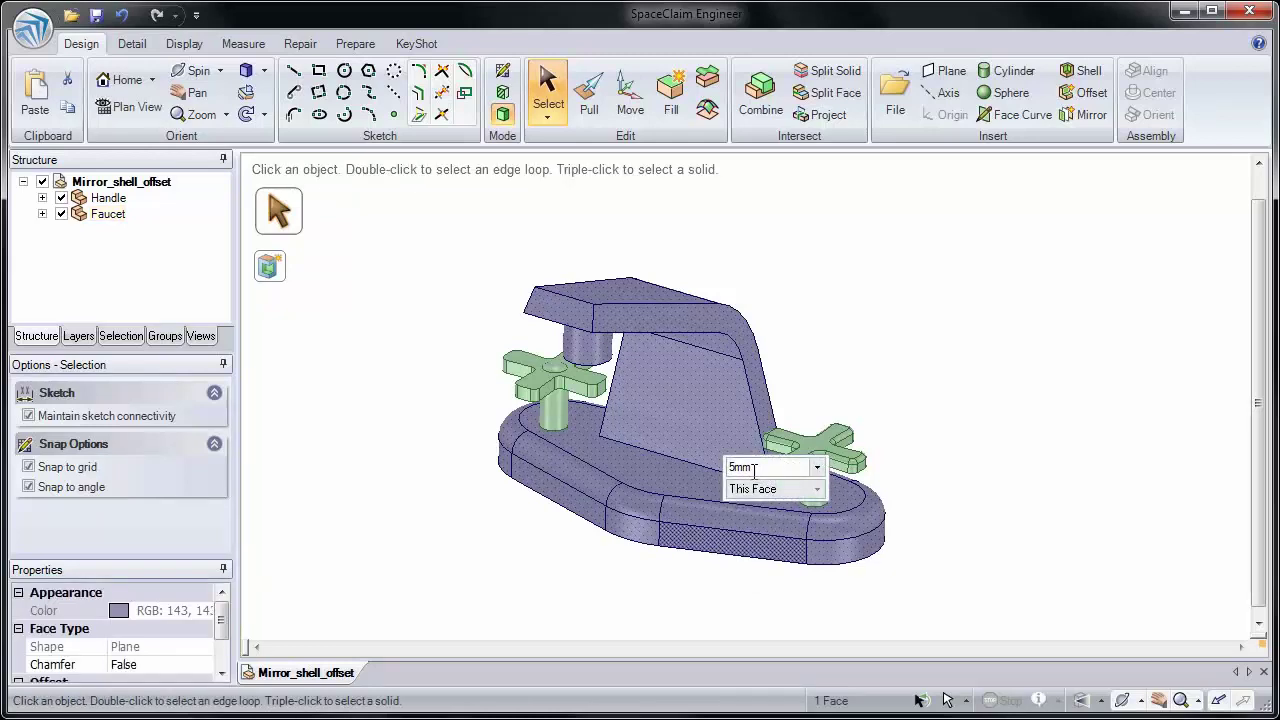
{"action": "left_click", "coordinate": [816, 489]}
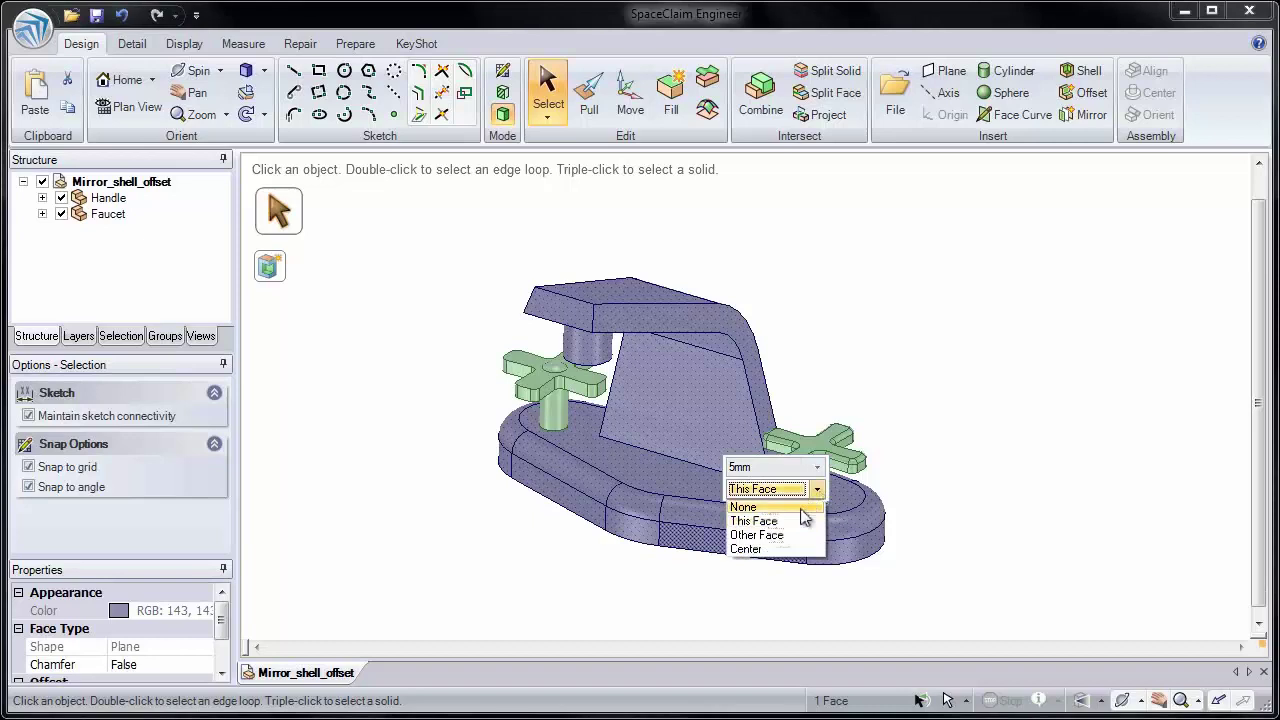
{"action": "left_click", "coordinate": [821, 400]}
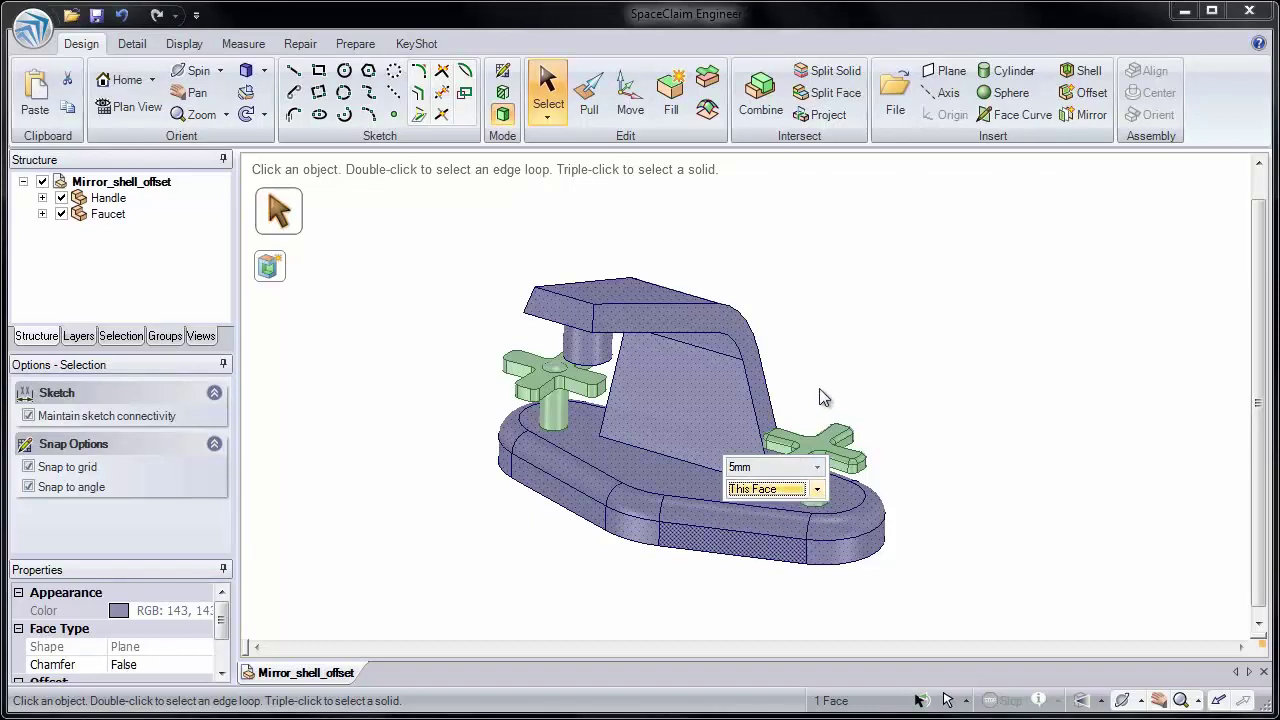
{"action": "left_click", "coordinate": [492, 266]}
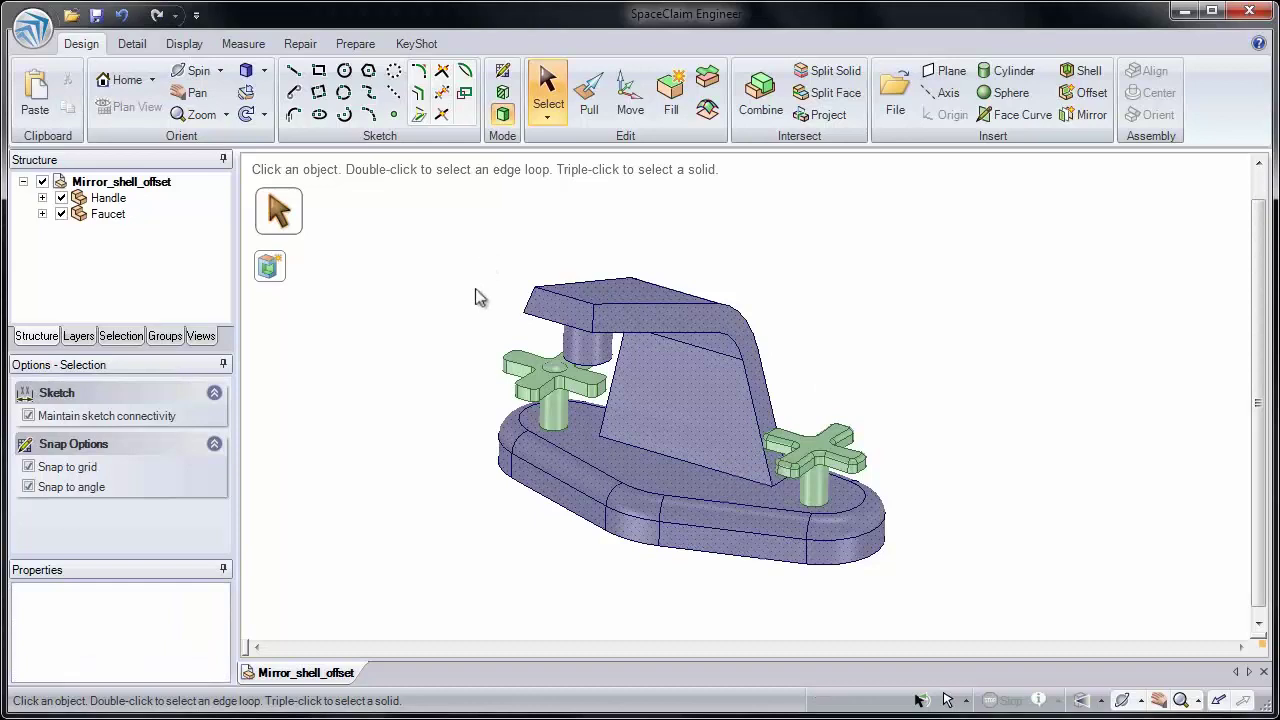
{"action": "middle_click_drag", "start_coordinate": [475, 289], "coordinate": [528, 211]}
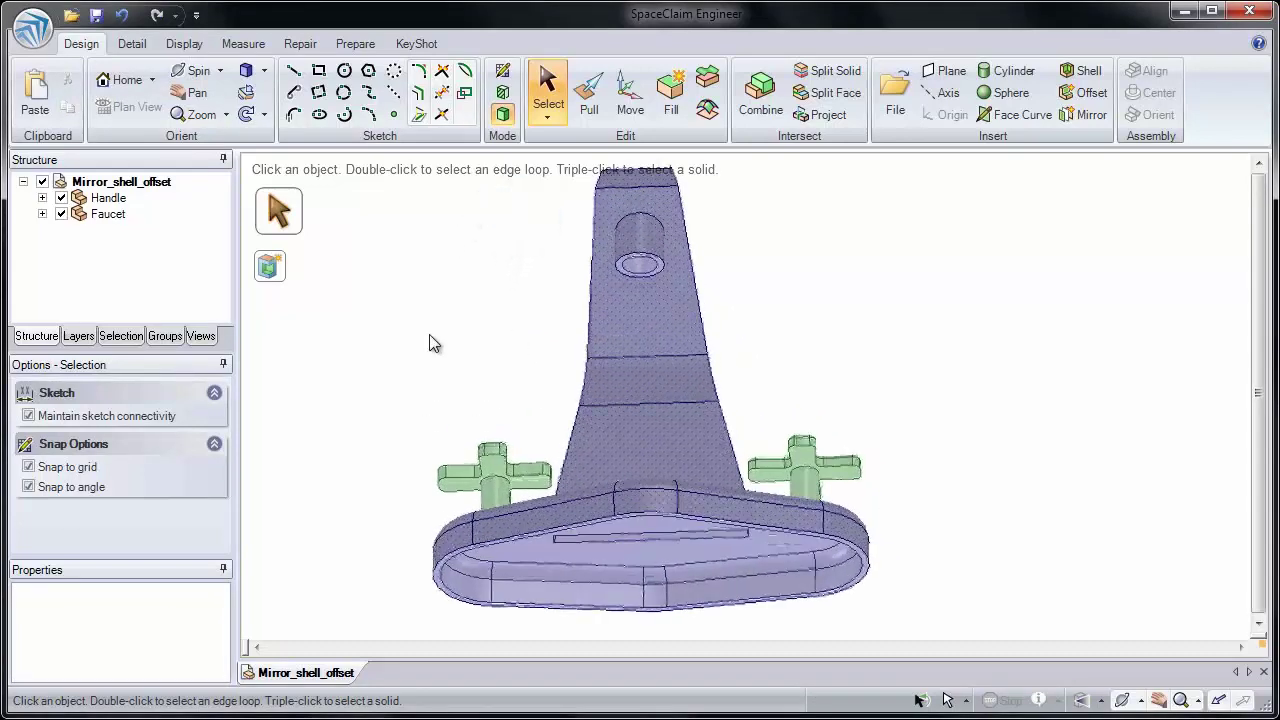
Select all offset baseline faces of the faucet body, starting from its tapered face
{"action": "left_click", "coordinate": [120, 338]}
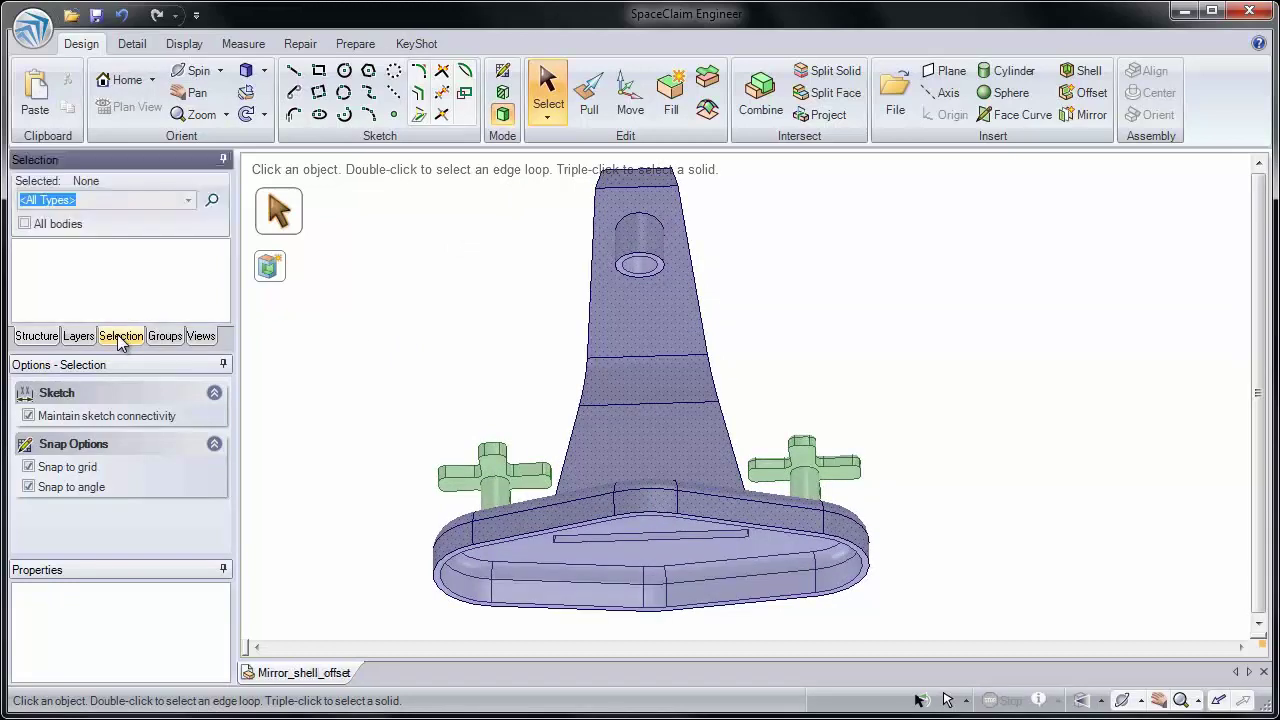
{"action": "left_click", "coordinate": [586, 449]}
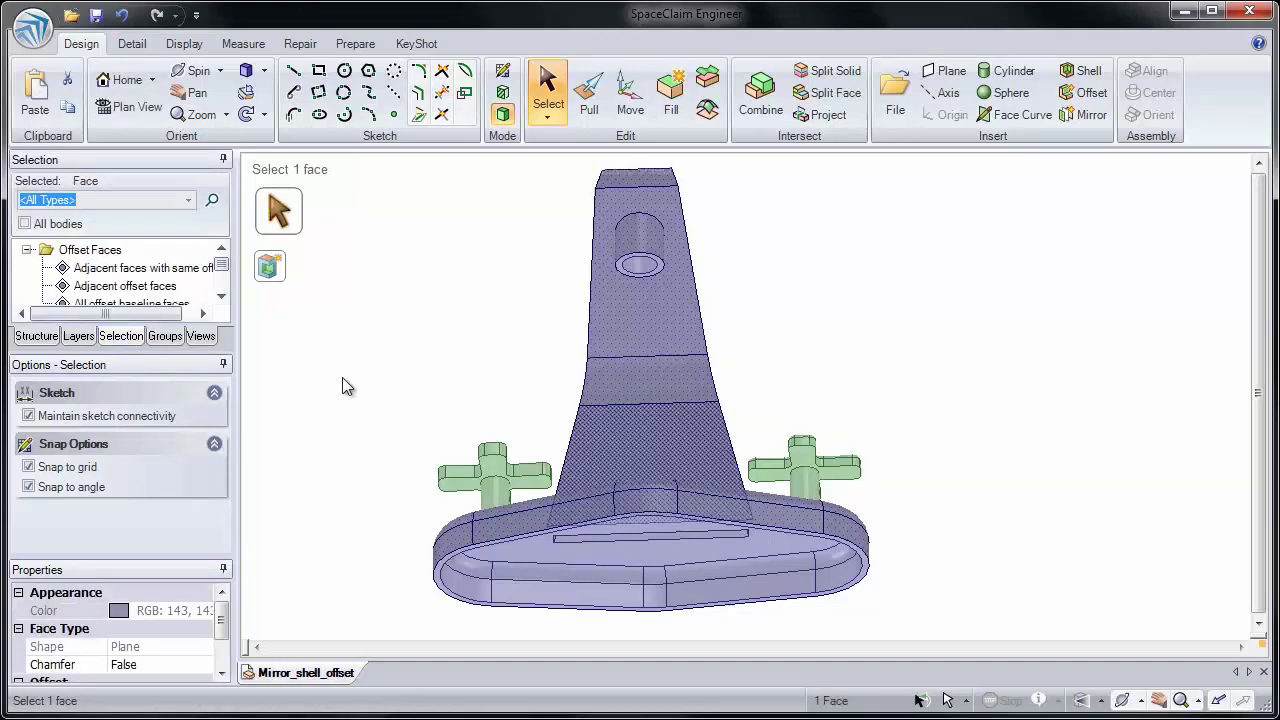
{"action": "mouse_move", "coordinate": [222, 265]}
{"action": "left_mouse_down"}
{"action": "mouse_move", "coordinate": [223, 295]}
{"action": "mouse_move", "coordinate": [224, 272]}
{"action": "left_mouse_up"}
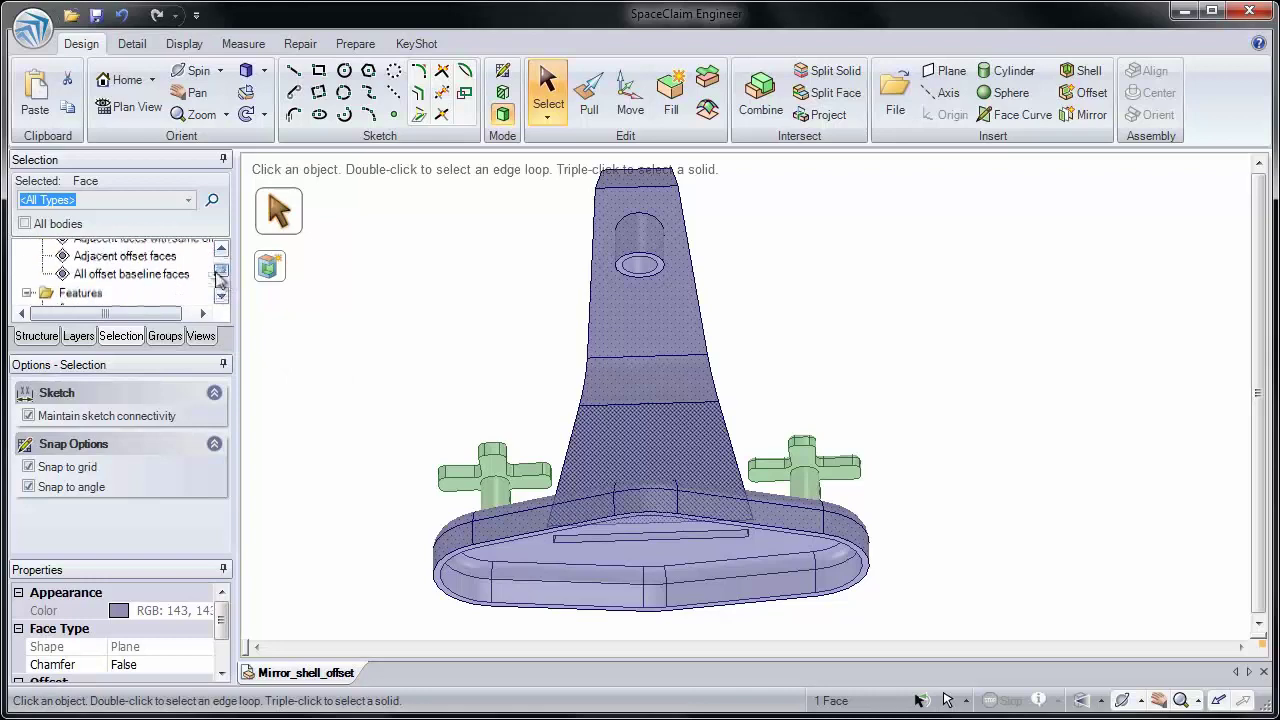
{"action": "left_click", "coordinate": [144, 274]}
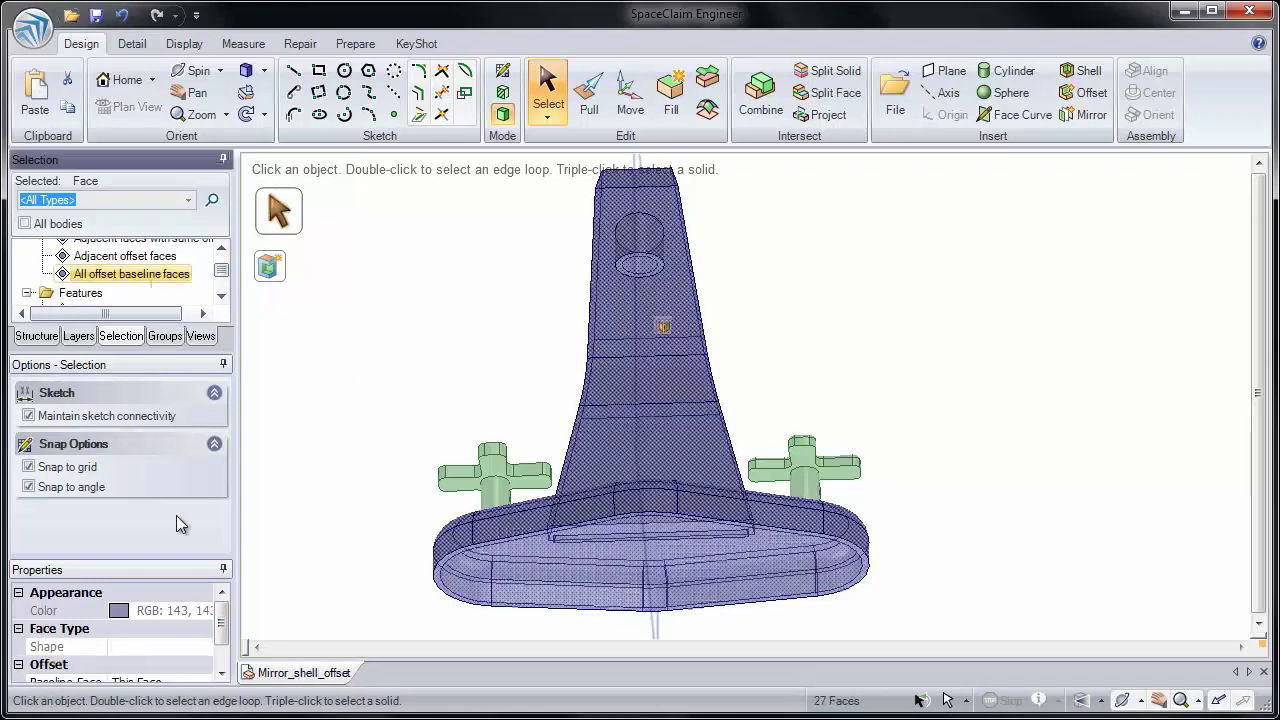
{"action": "left_click_drag", "start_coordinate": [223, 617], "coordinate": [224, 636]}
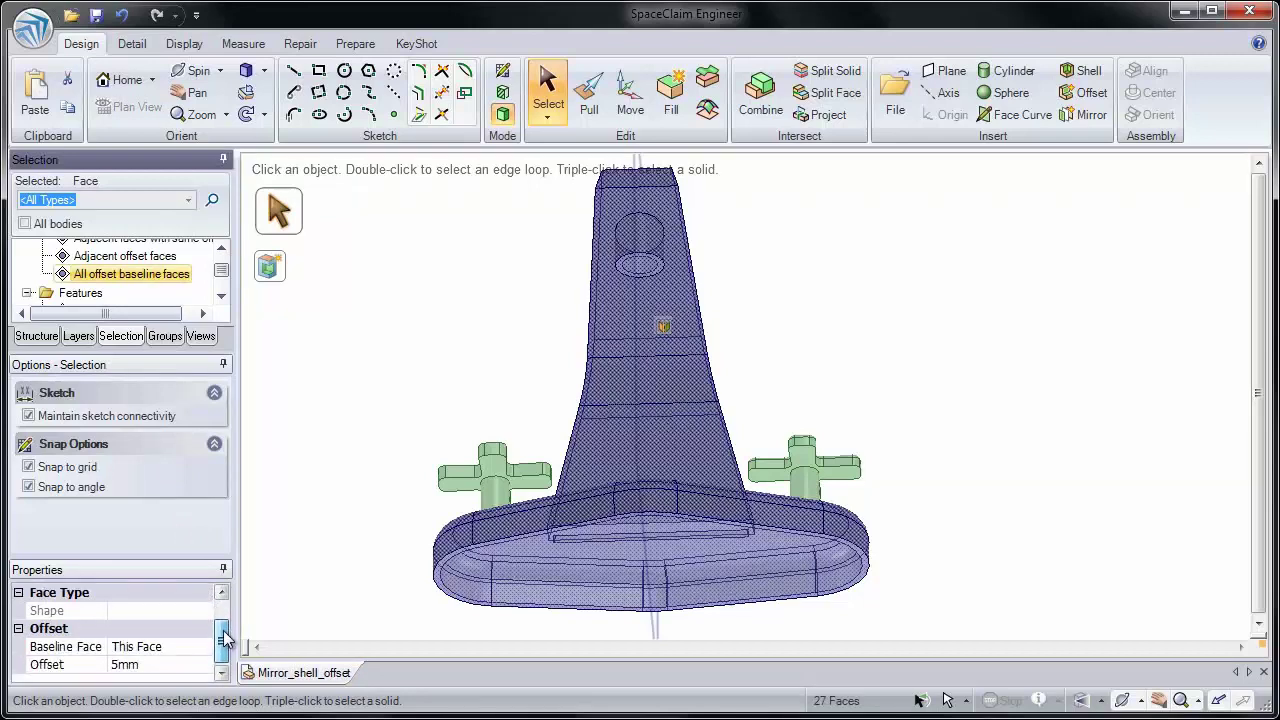
Set the Offset property to 3mm, then 7mm, keeping This Face as the baseline
{"action": "left_click", "coordinate": [180, 663]}
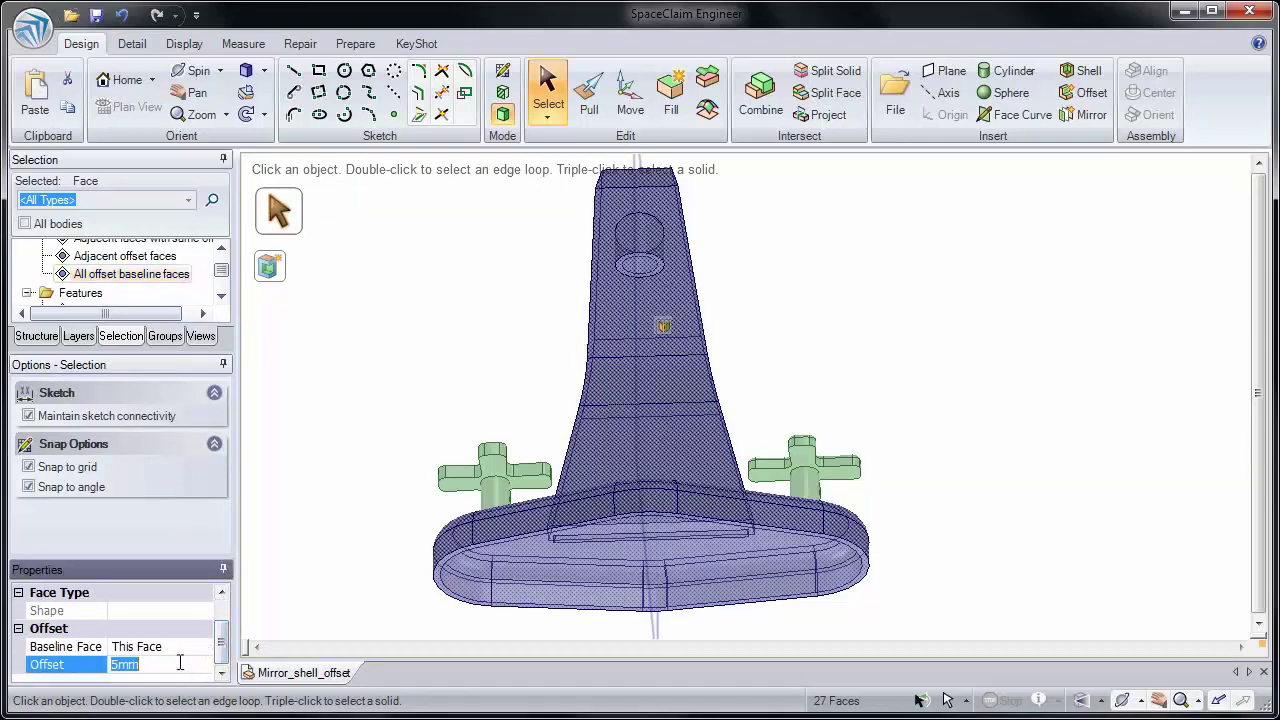
{"action": "type", "text": "3"}
{"action": "key", "text": "Return"}
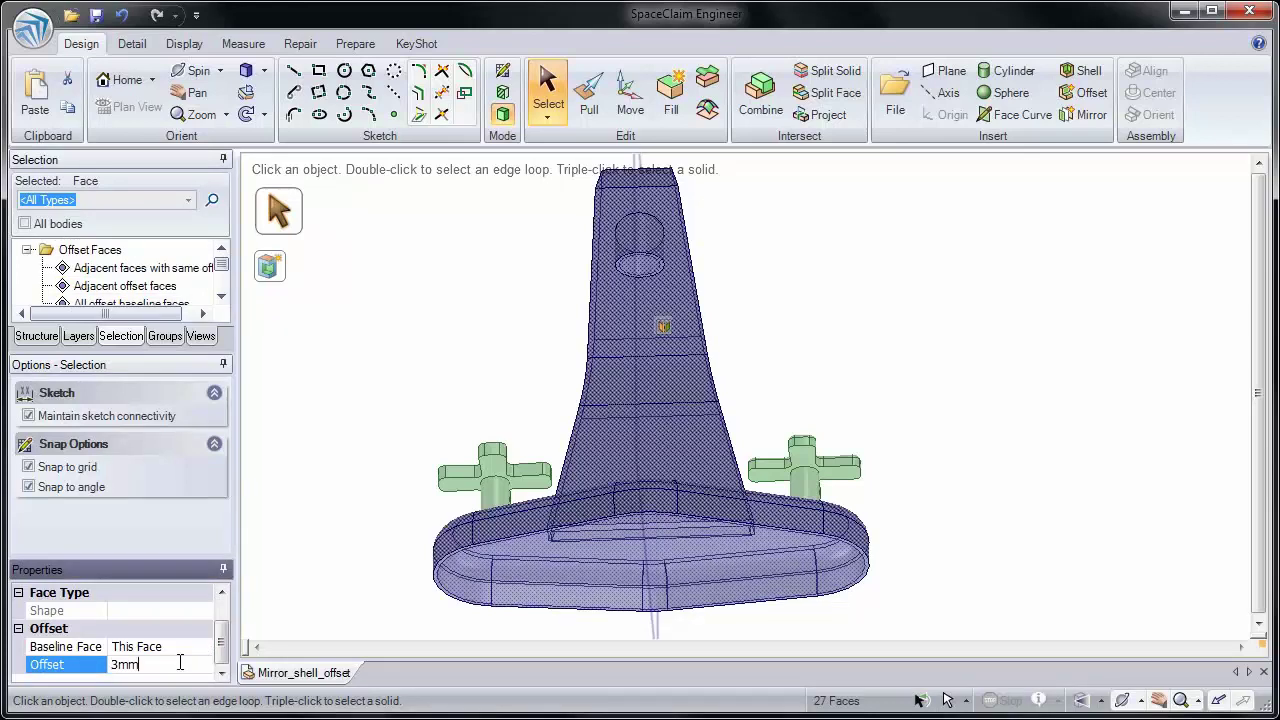
{"action": "left_click", "coordinate": [180, 663]}
{"action": "type", "text": "7"}
{"action": "key", "text": "Return"}
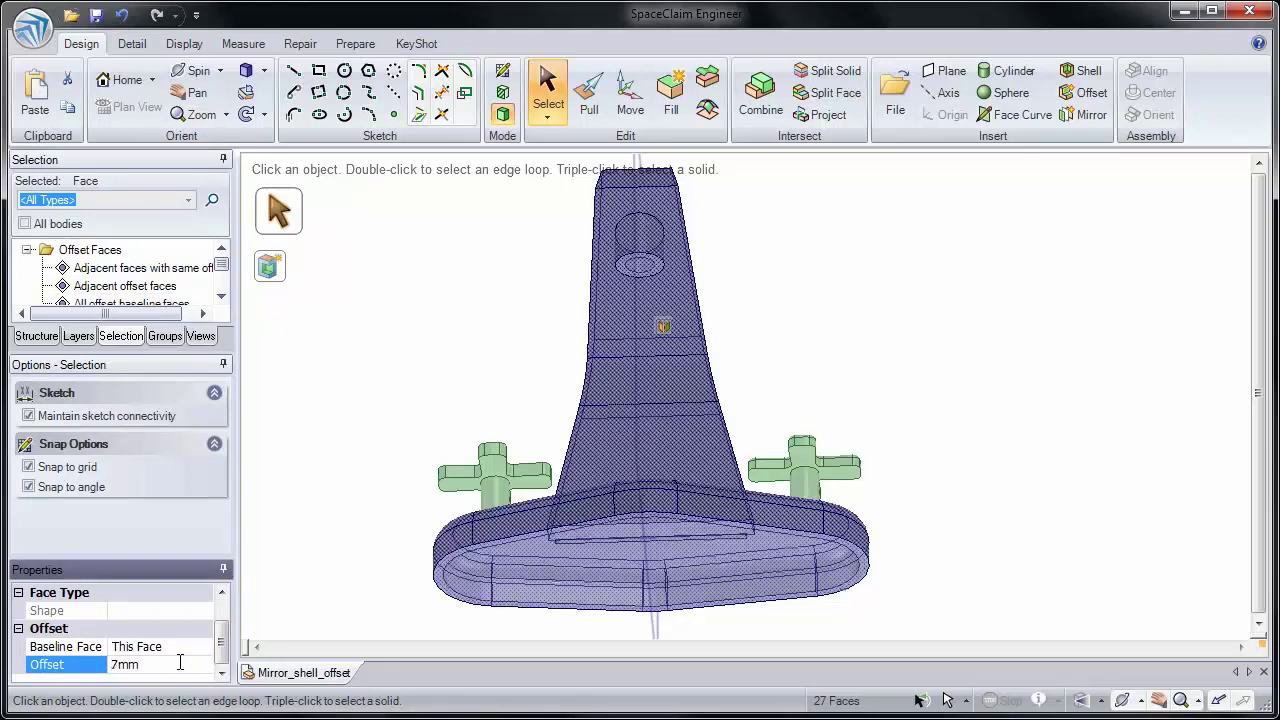
{"action": "left_click", "coordinate": [196, 647]}
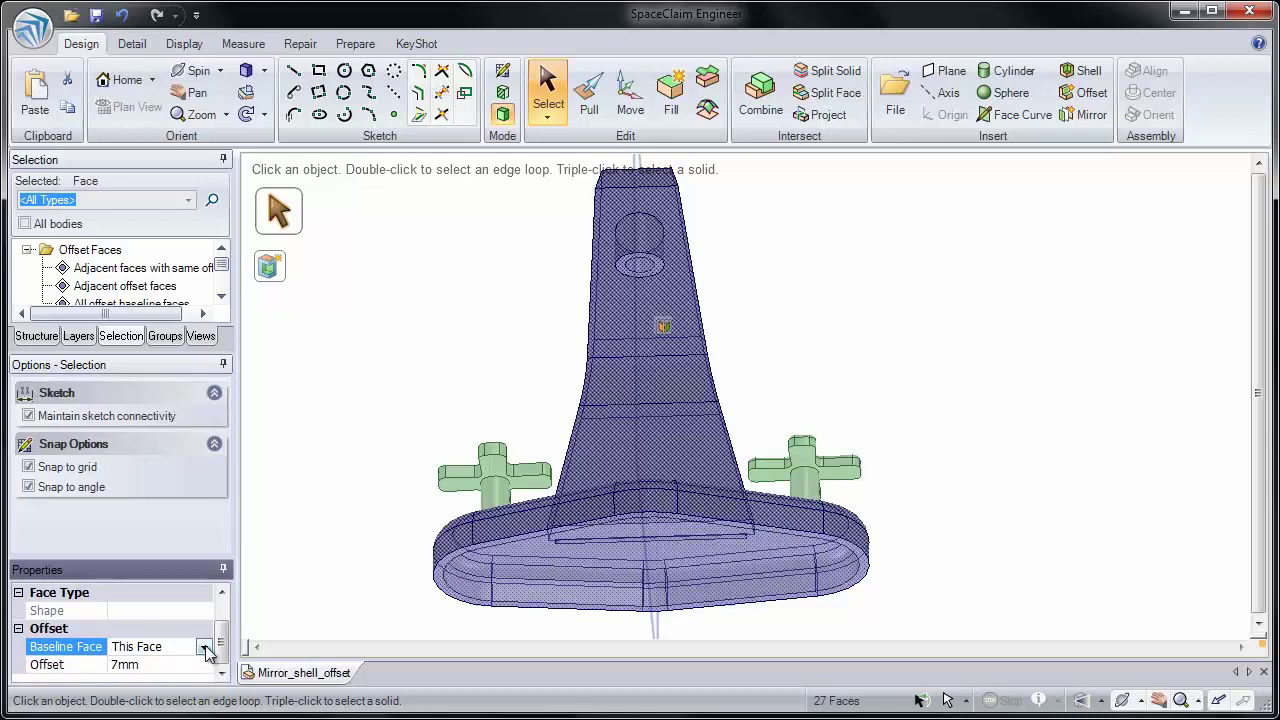
{"action": "left_click", "coordinate": [205, 648]}
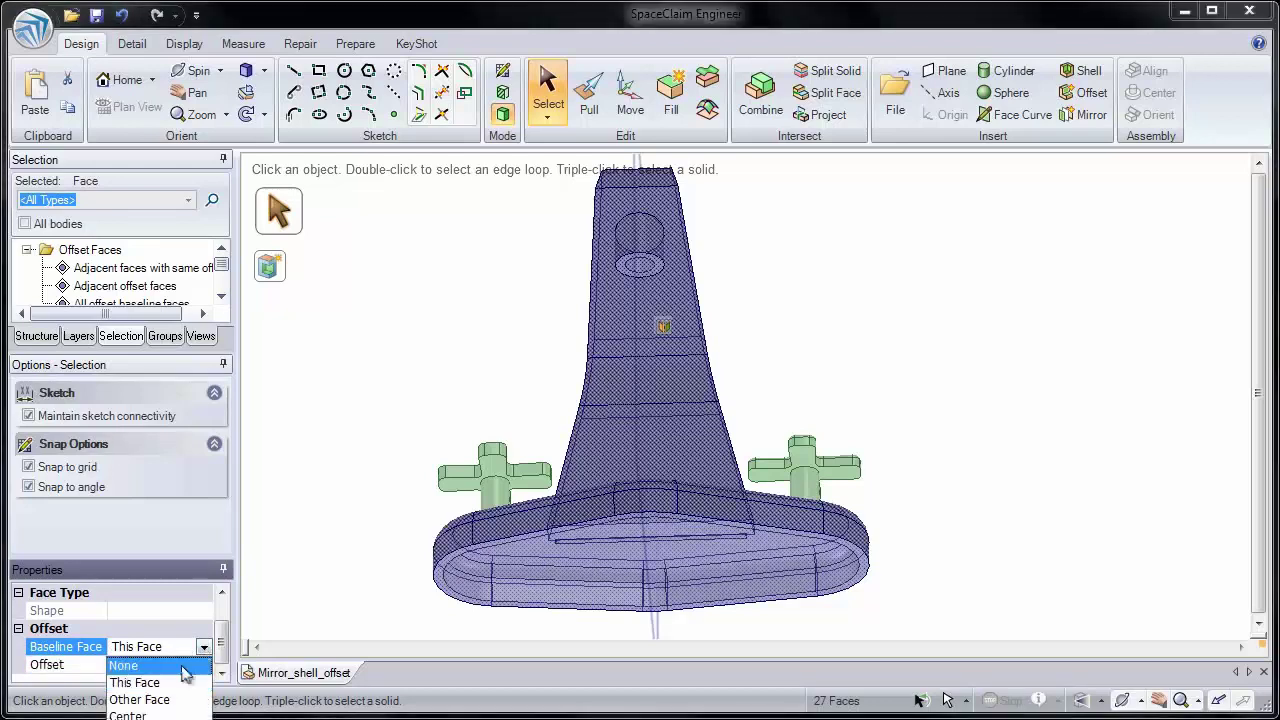
{"action": "left_click", "coordinate": [186, 676]}
{"action": "left_click", "coordinate": [337, 589]}
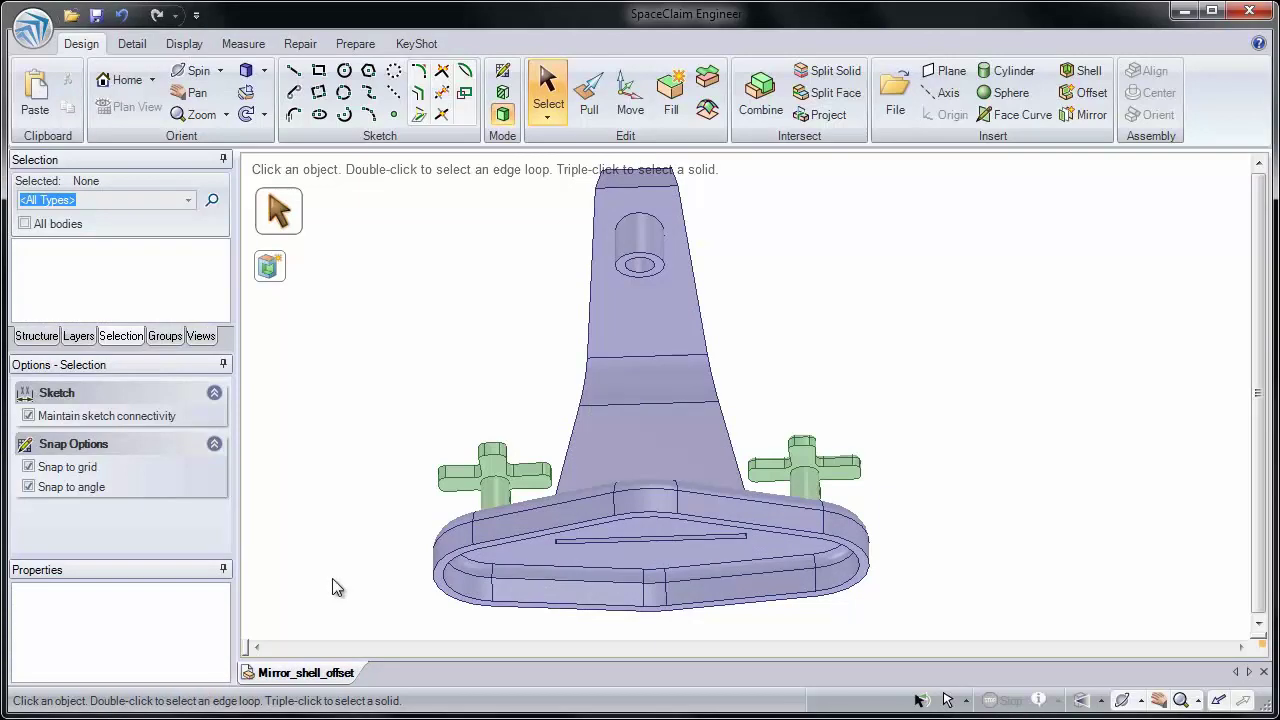
Return the faucet model to the Home view with the H shortcut
{"action": "key", "text": "h"}
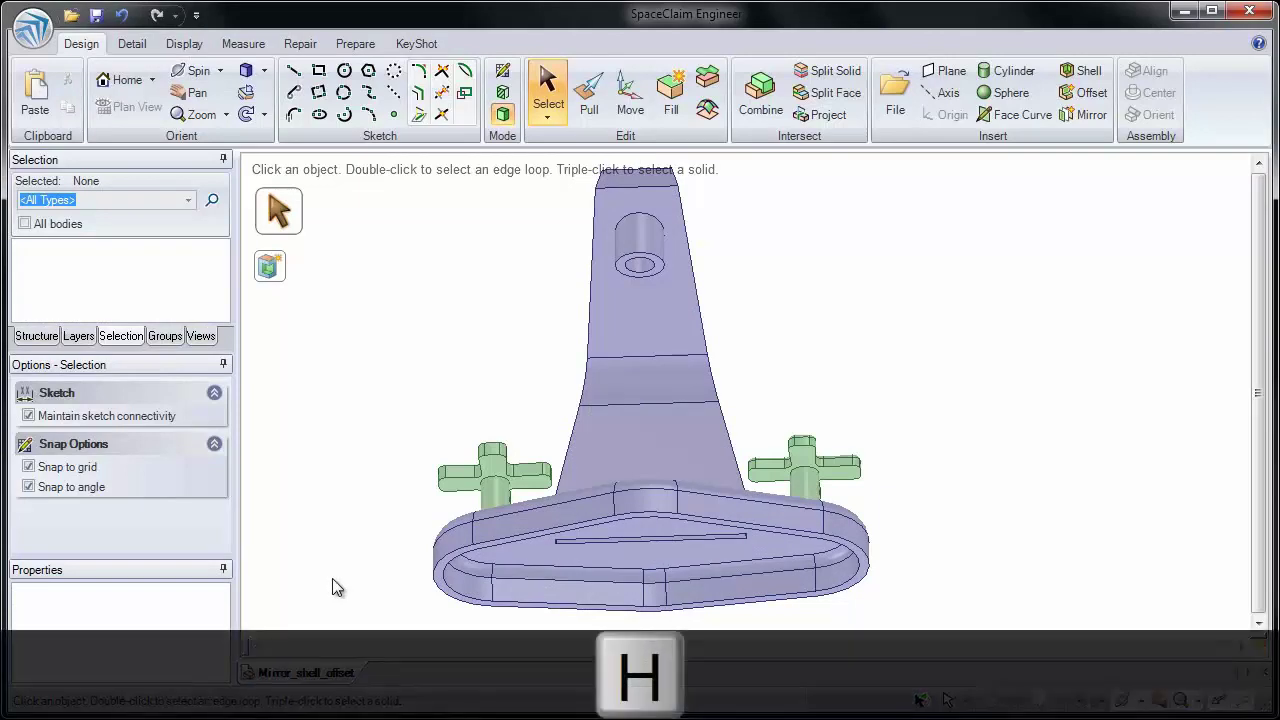